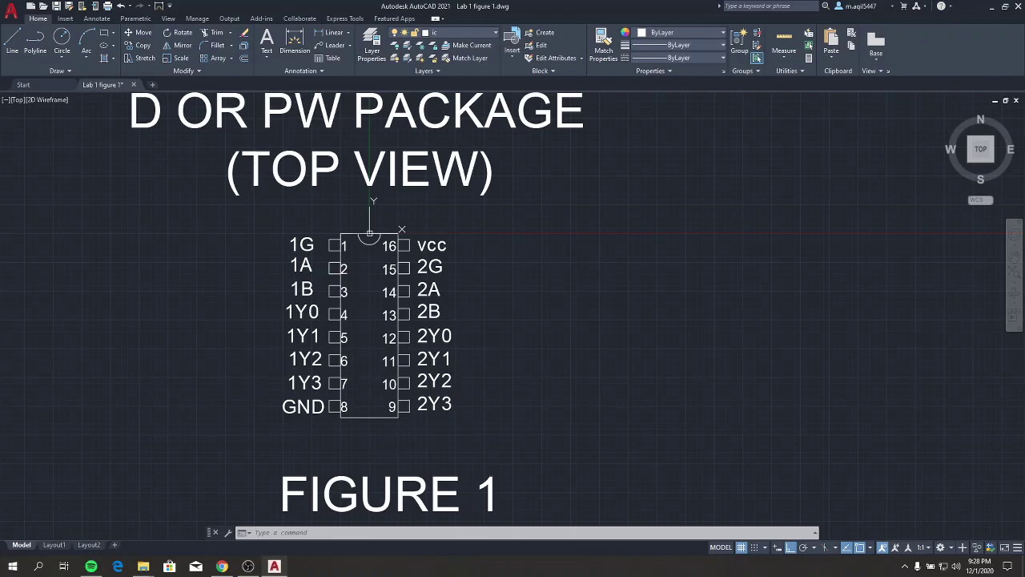
Pan and zoom so Figure 1 sits at the left edge, leaving empty space on its right
mouse_move(633, 248)
middle_mouse_down()
mouse_move(354, 274)
mouse_move(325, 240)
middle_mouse_up()
scroll(320, 222, "down", 3)
scroll(425, 224, "up", 1)
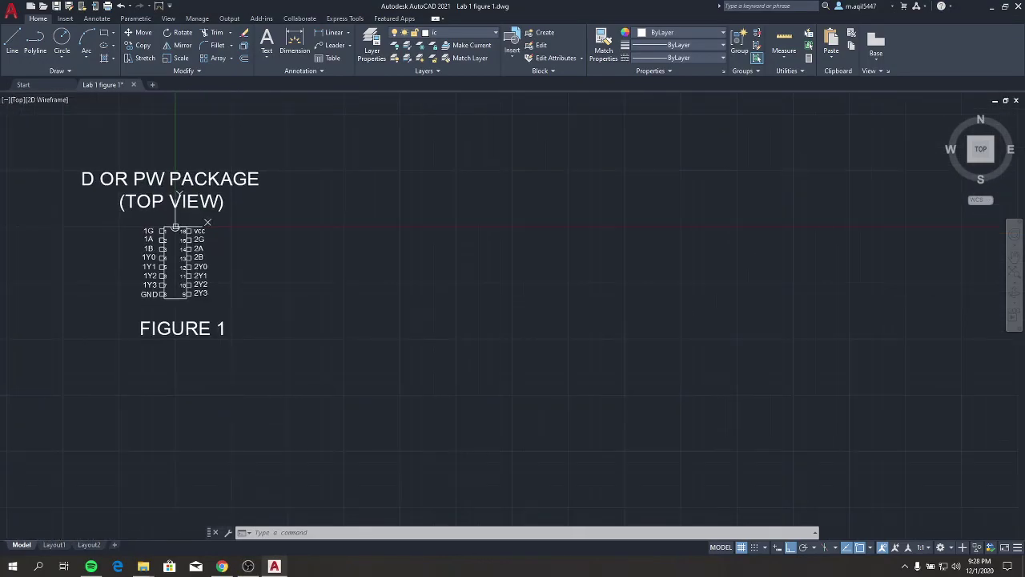
scroll(366, 222, "up", 3)
scroll(366, 222, "down", 2)
middle_click_drag(359, 227, 399, 229)
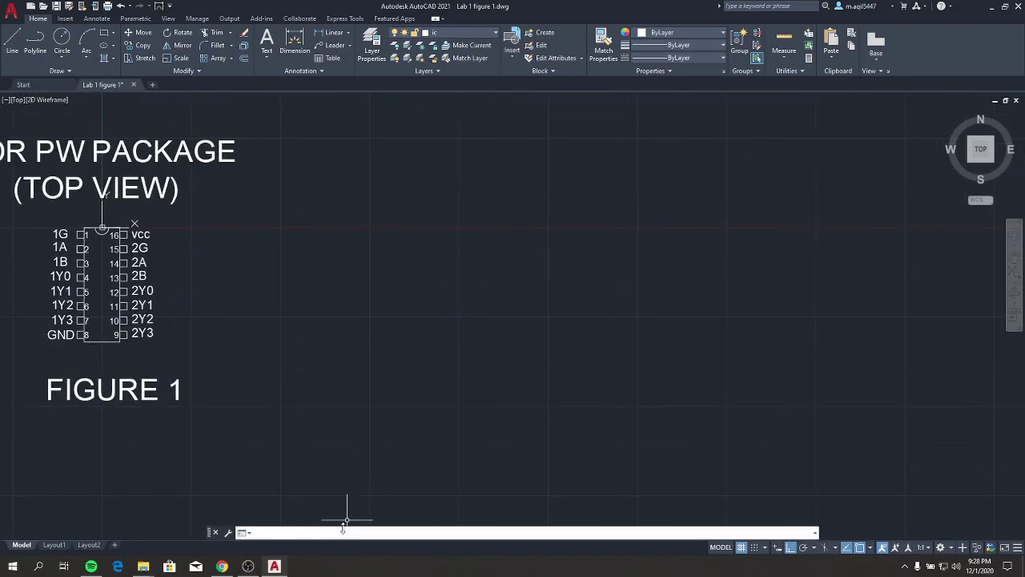
left_click(527, 532)
Confirm Decimal length units with Millimeters insertion scale via UNITS, then start the Line tool
type("uni")
type("ts")
key("Return")
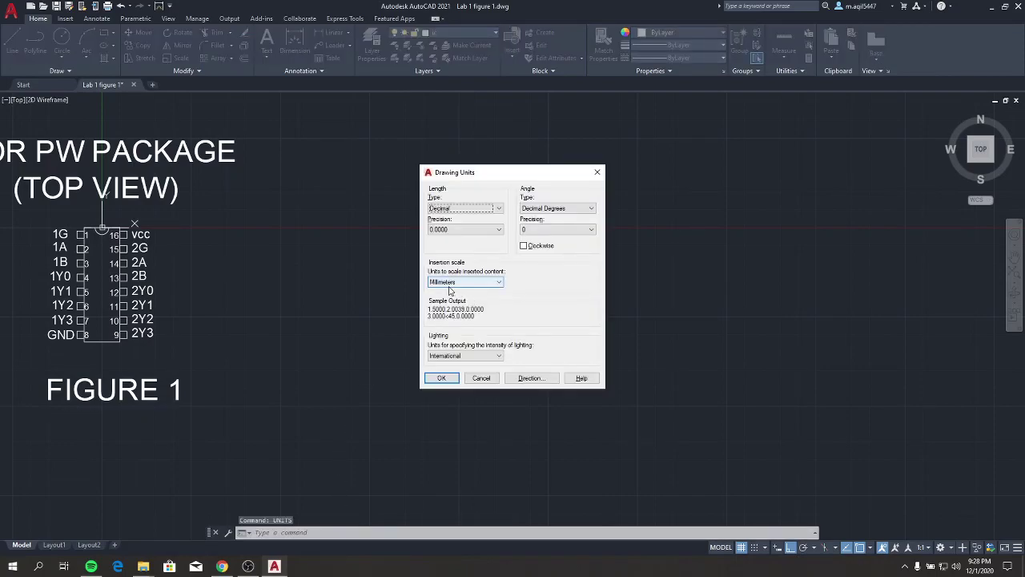
left_click(438, 378)
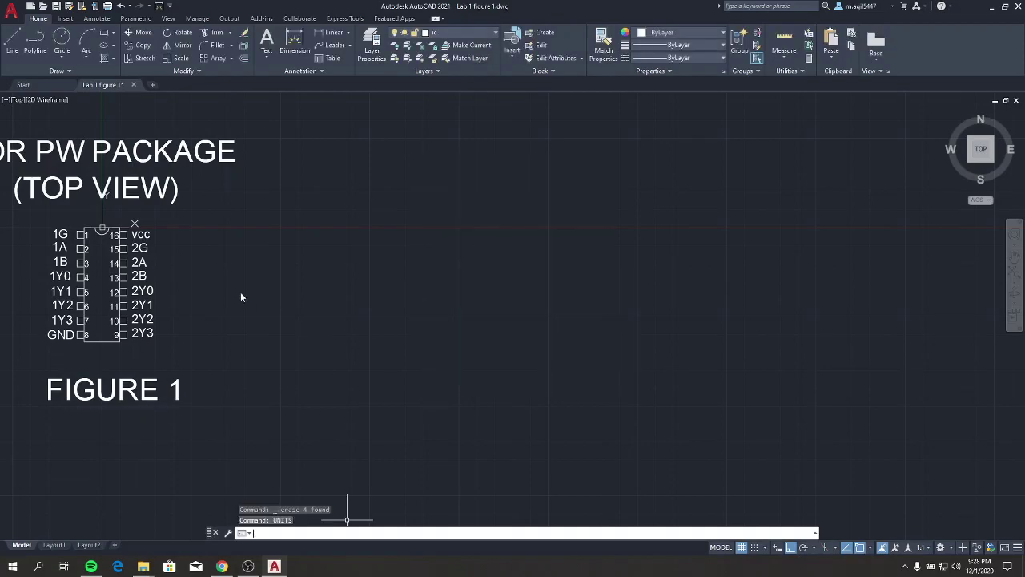
left_click(12, 42)
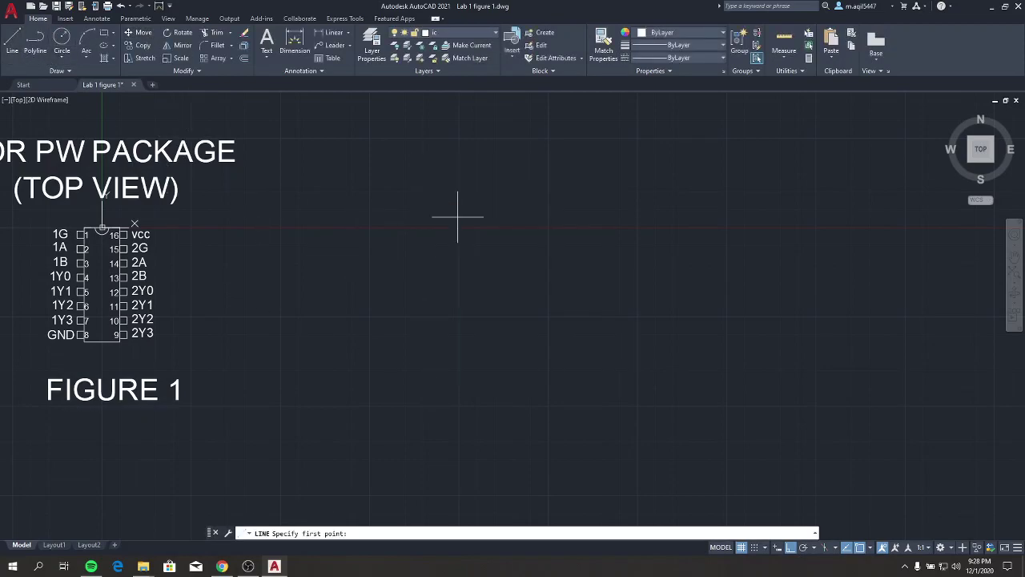
Draw a closed rectangle 17 units tall and 5 wide right of Figure 1
left_click(369, 228)
type("17")
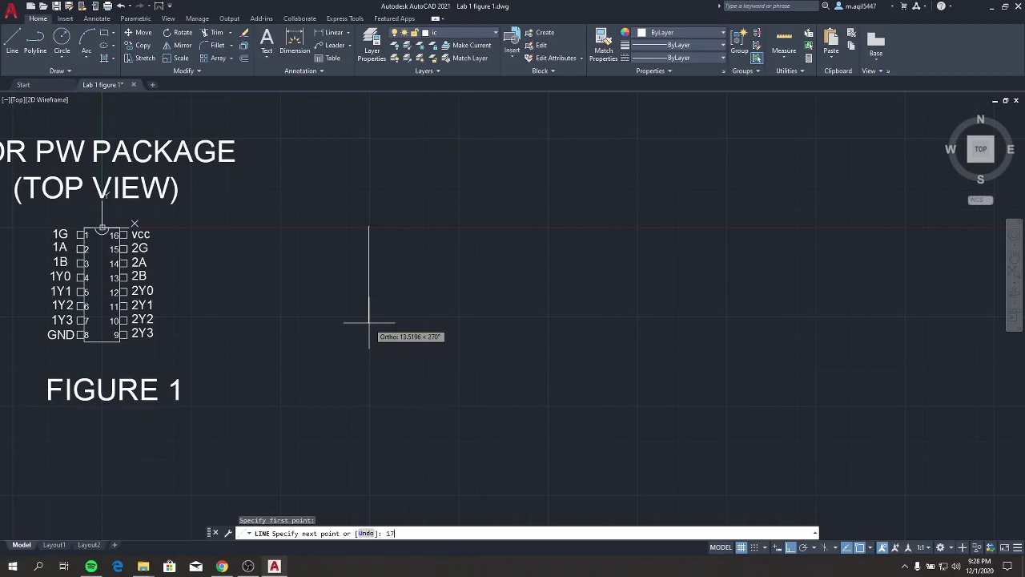
key("Return")
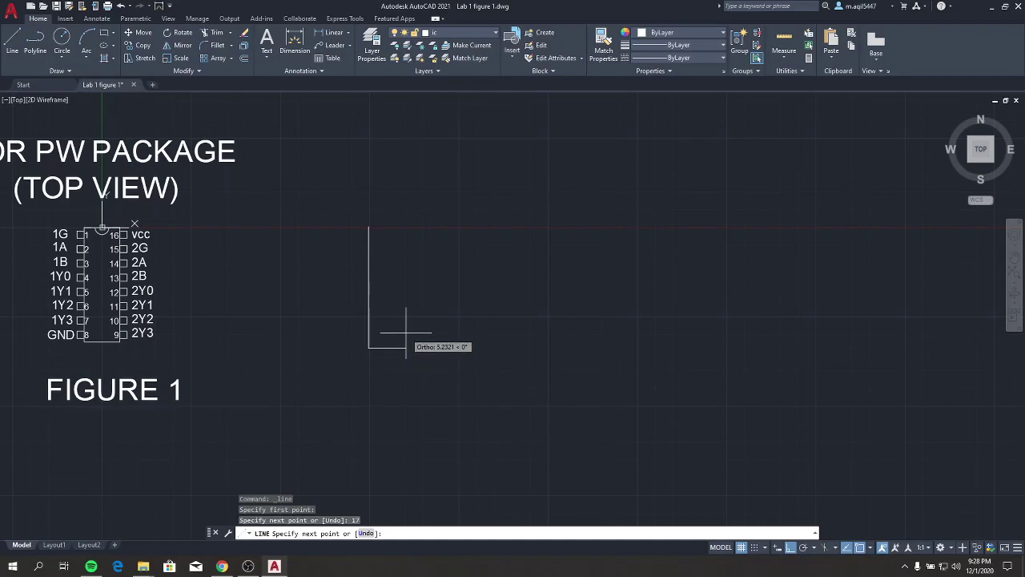
type("5")
key("Return")
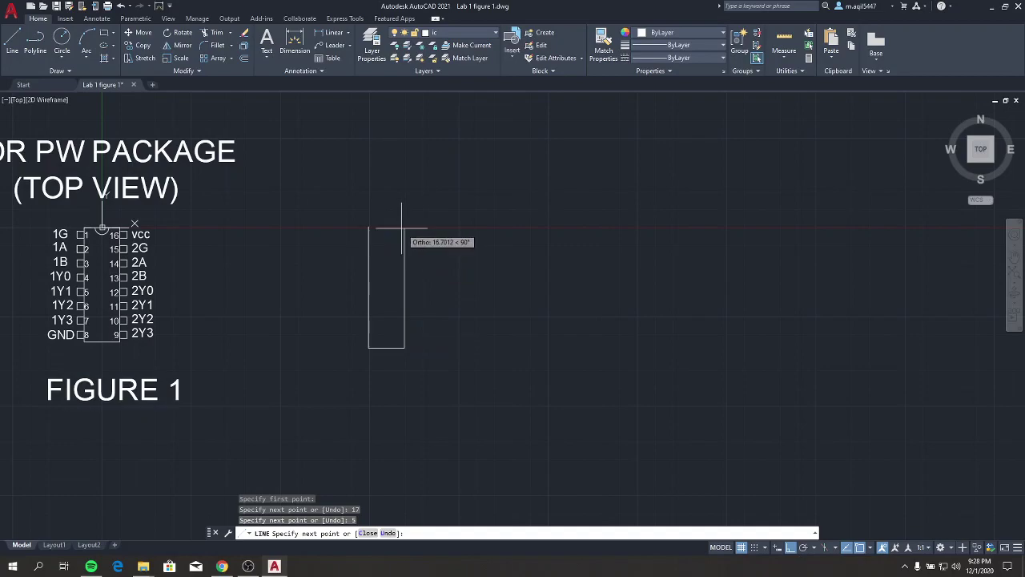
type("17")
key("Return")
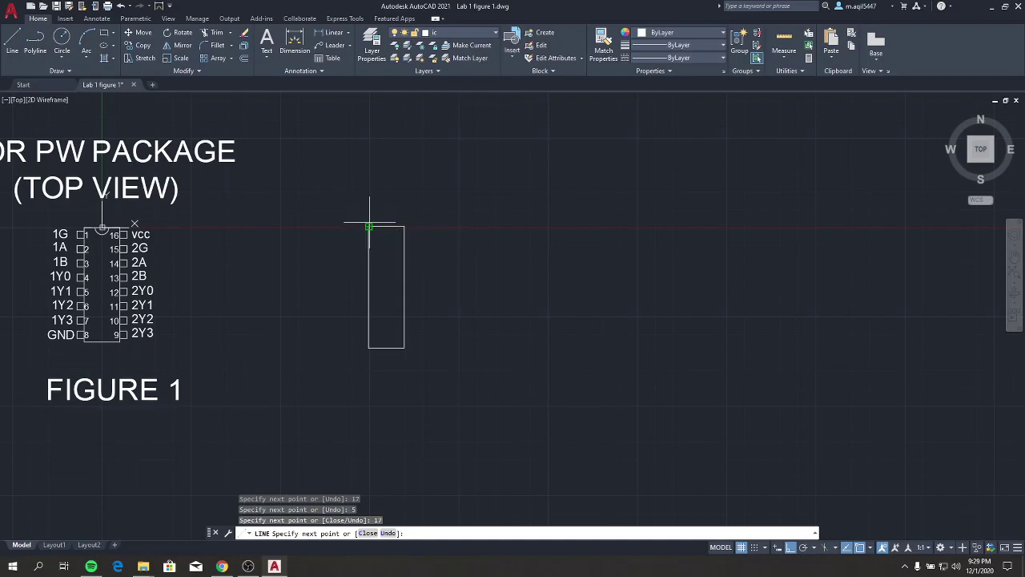
type("5")
key("Return")
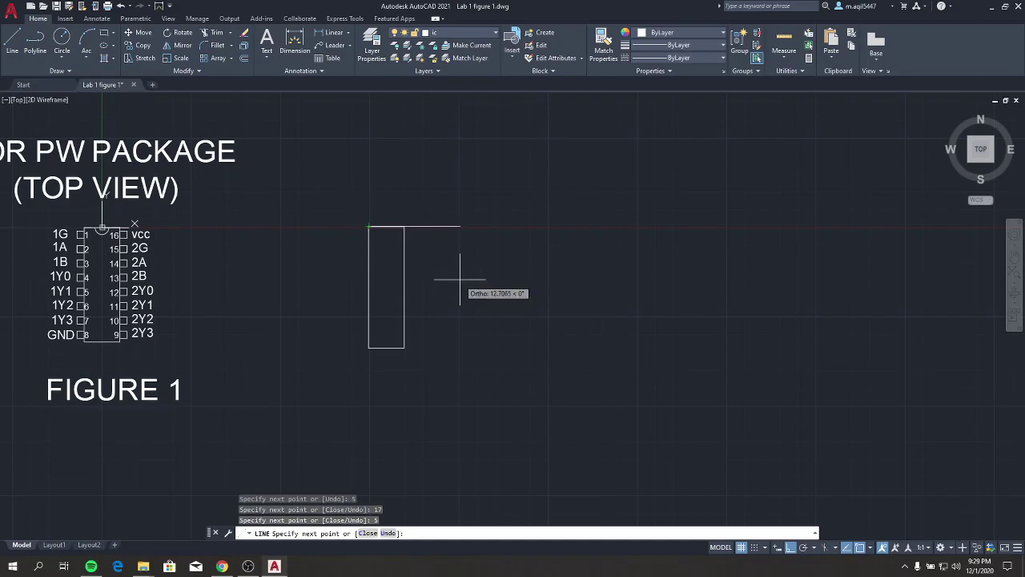
key("Escape")
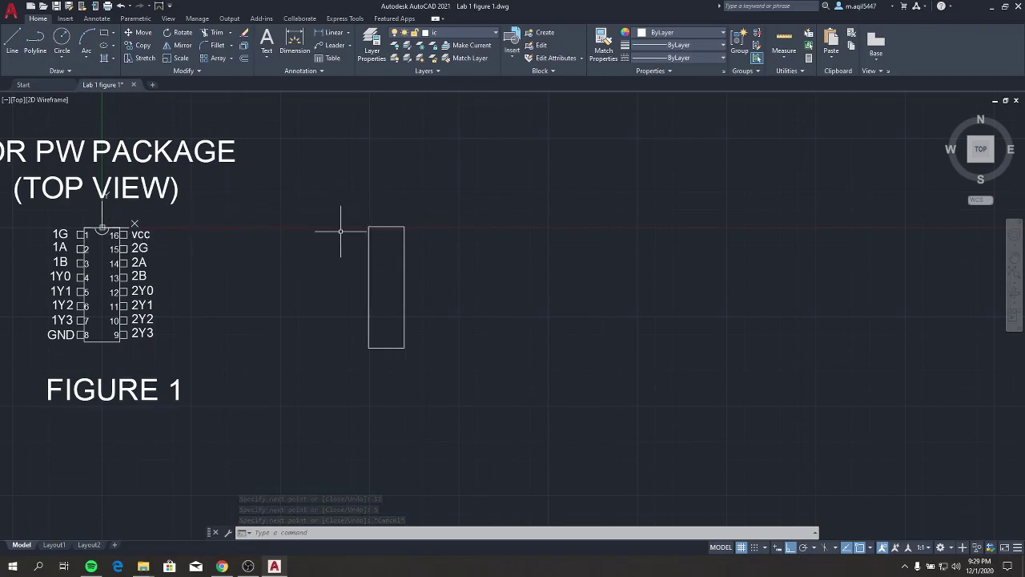
scroll(344, 222, "up", 2)
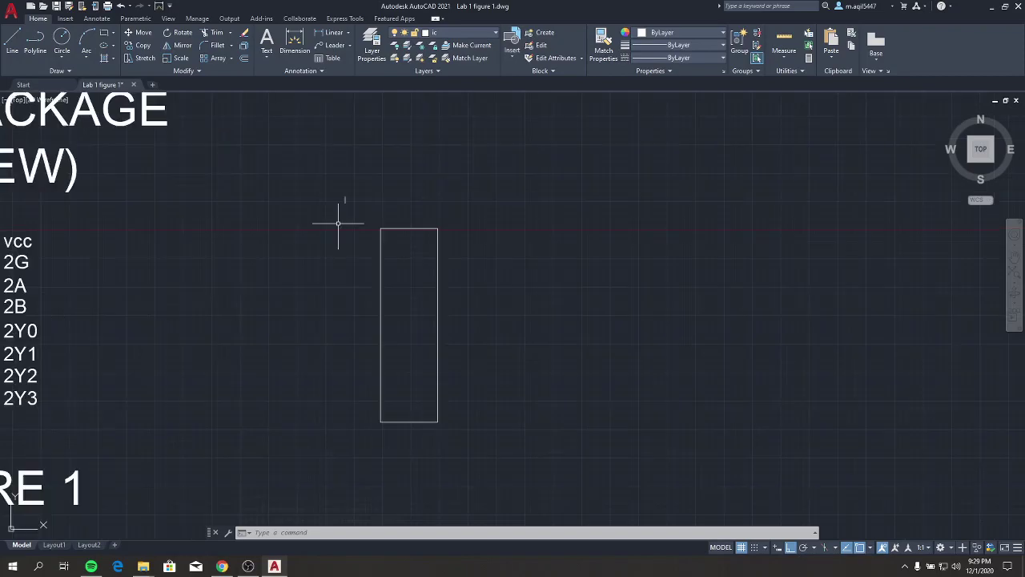
Draw a 1×1 pin square off the body's left edge, 0.5 below the top-left corner
left_click(12, 40)
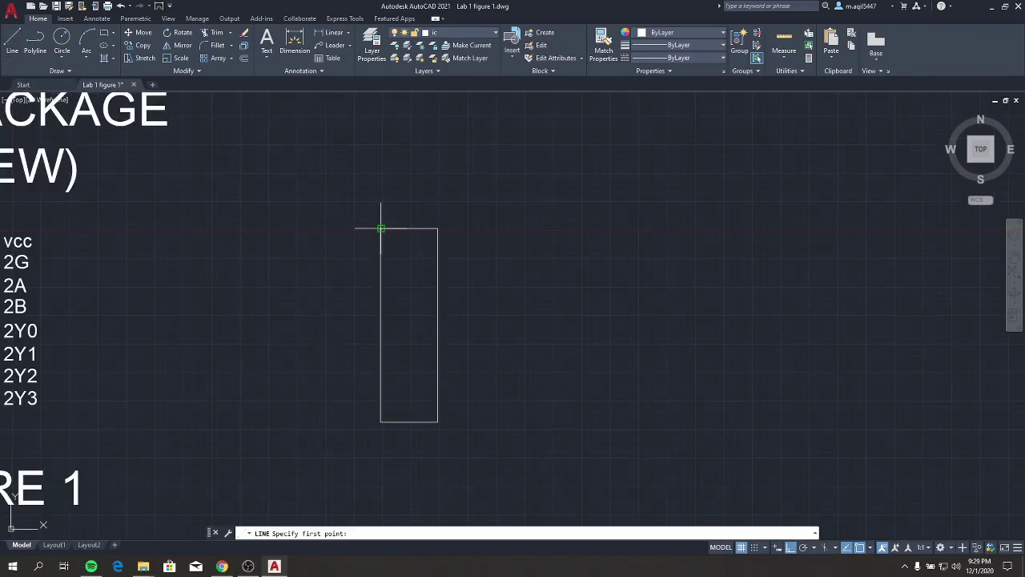
scroll(382, 228, "up", 4)
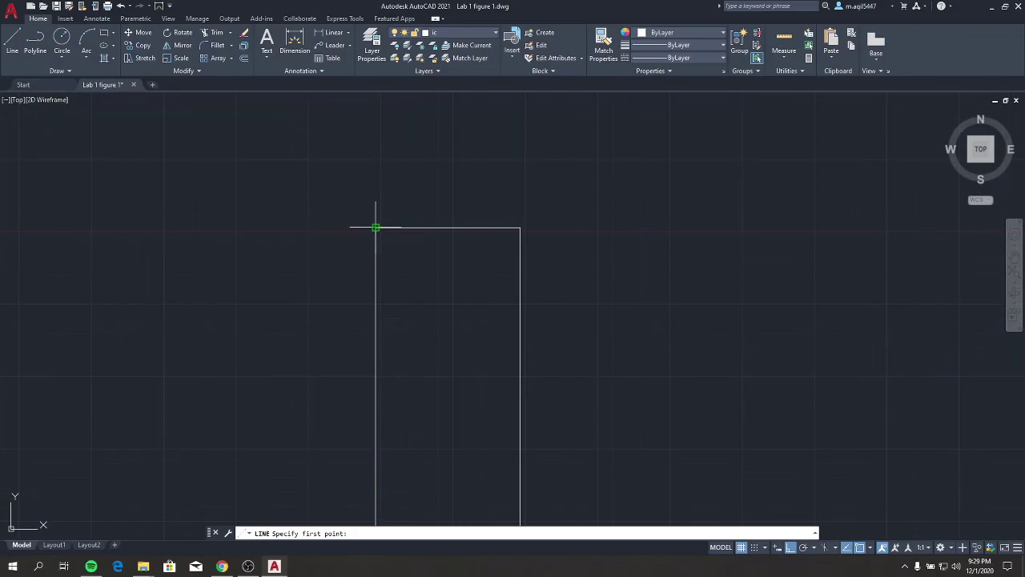
left_click(375, 227)
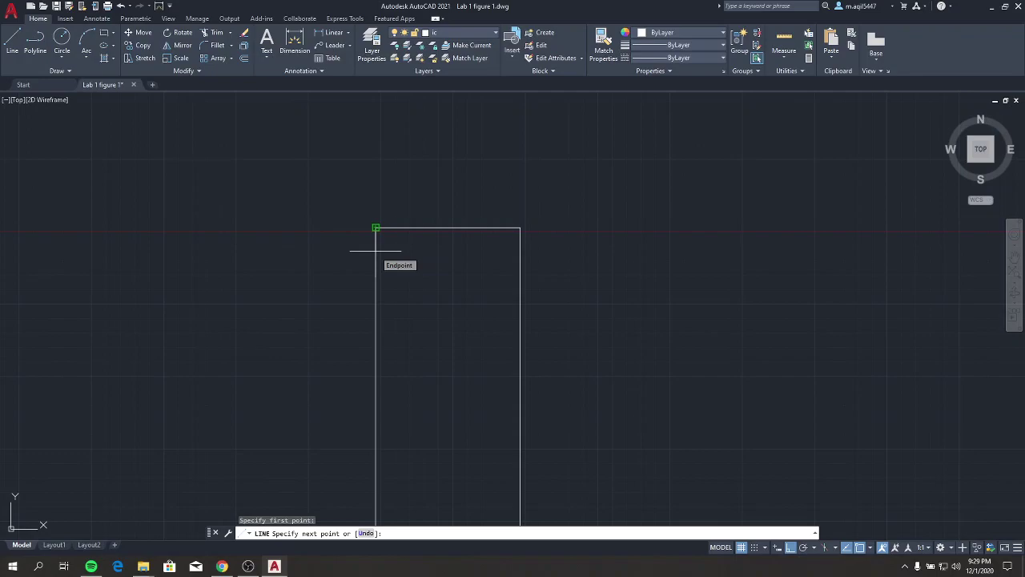
type("0.5")
key("Return")
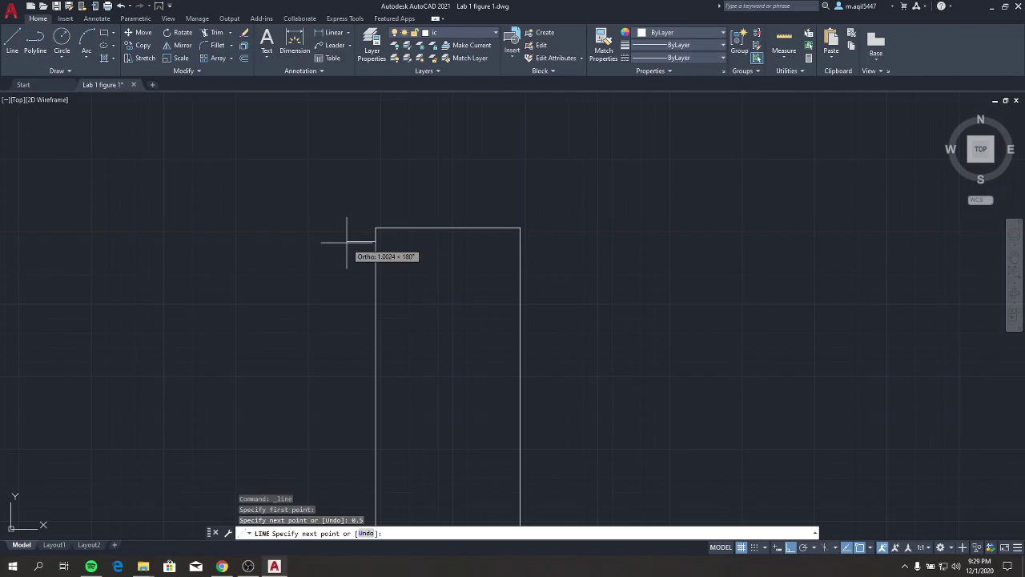
type("1")
key("Return")
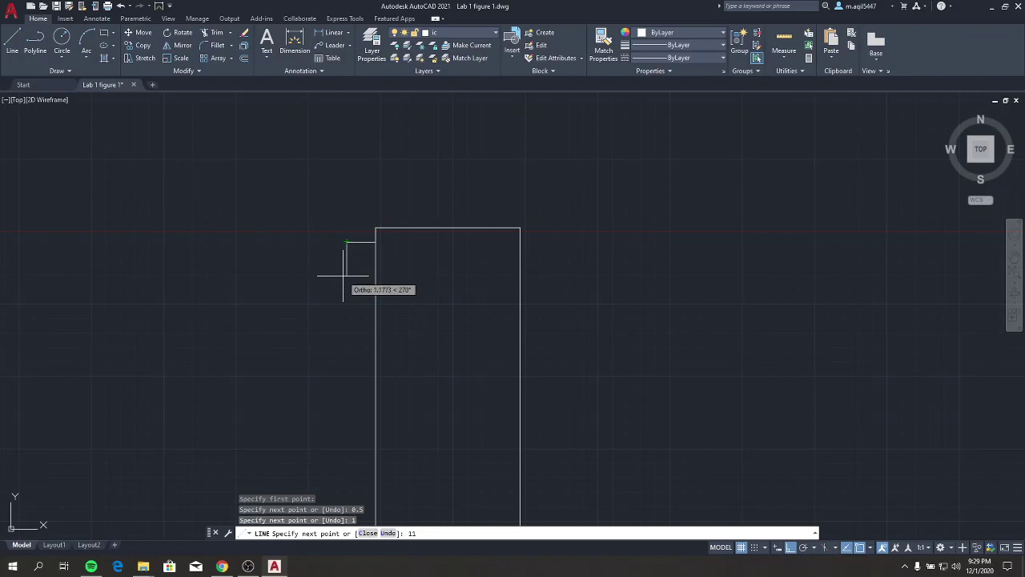
key("Return")
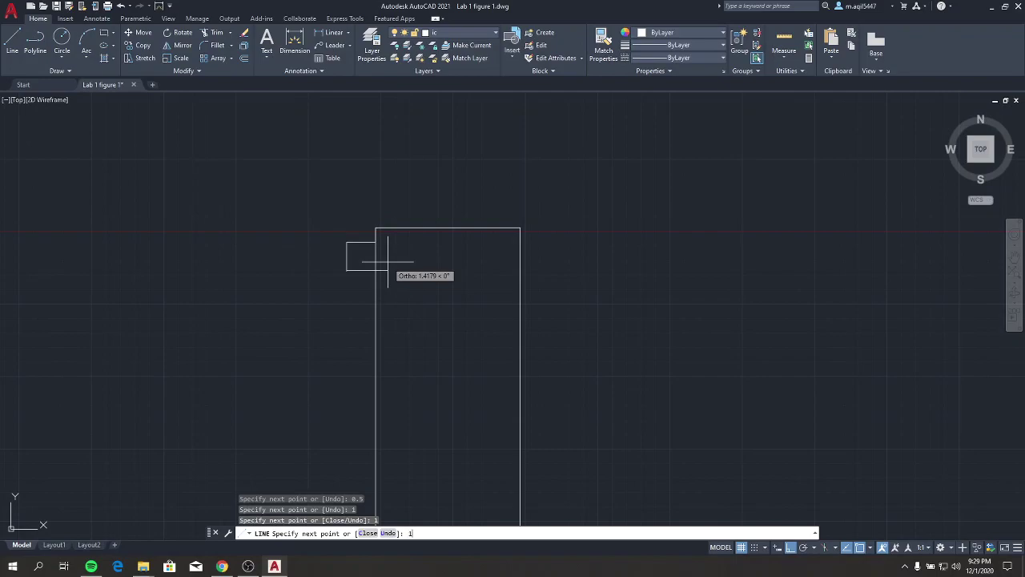
key("Return")
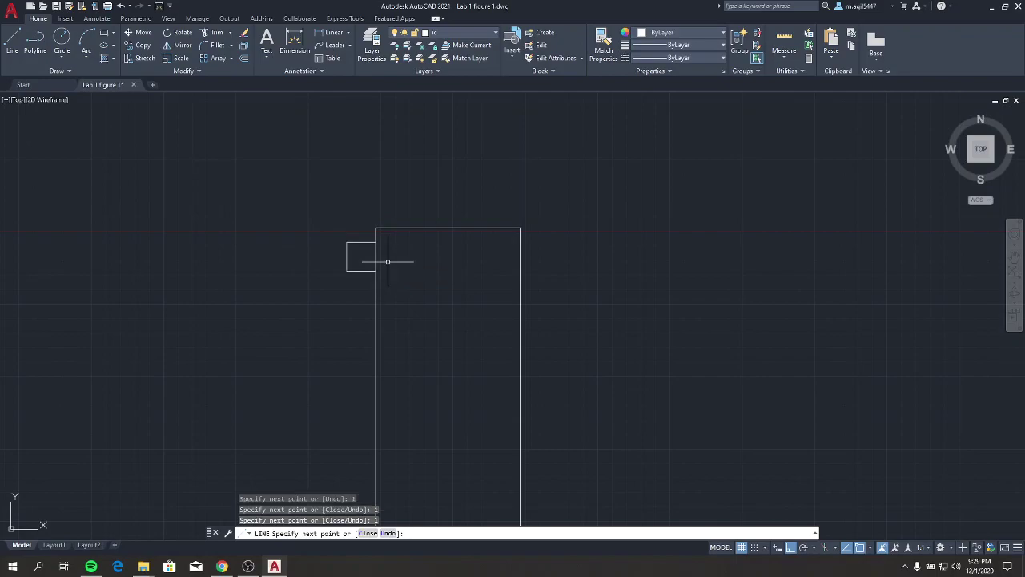
key("Escape")
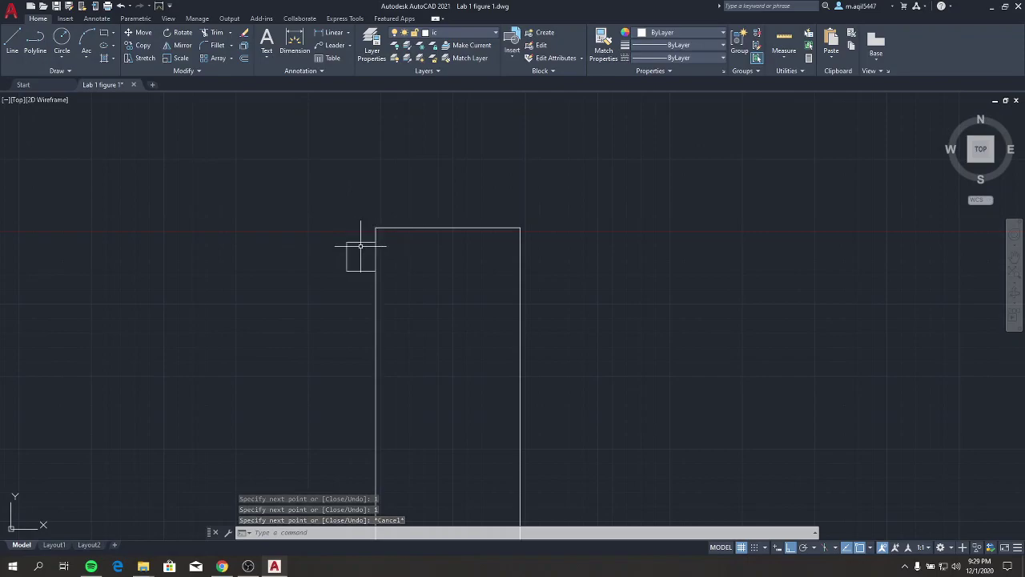
Select the first pin's three edges for copying, with the base at its left midpoint
left_click(137, 45)
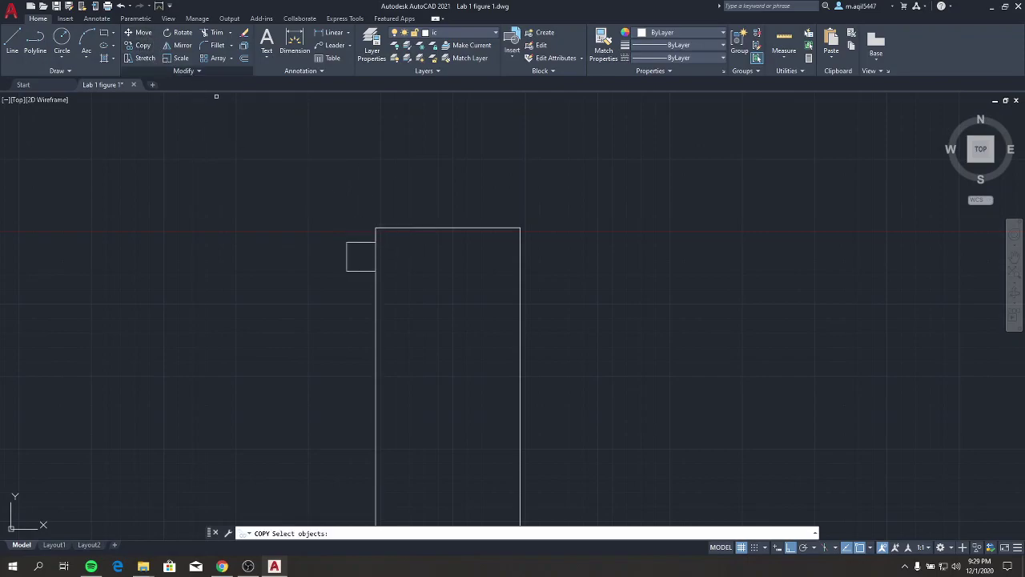
left_click(367, 242)
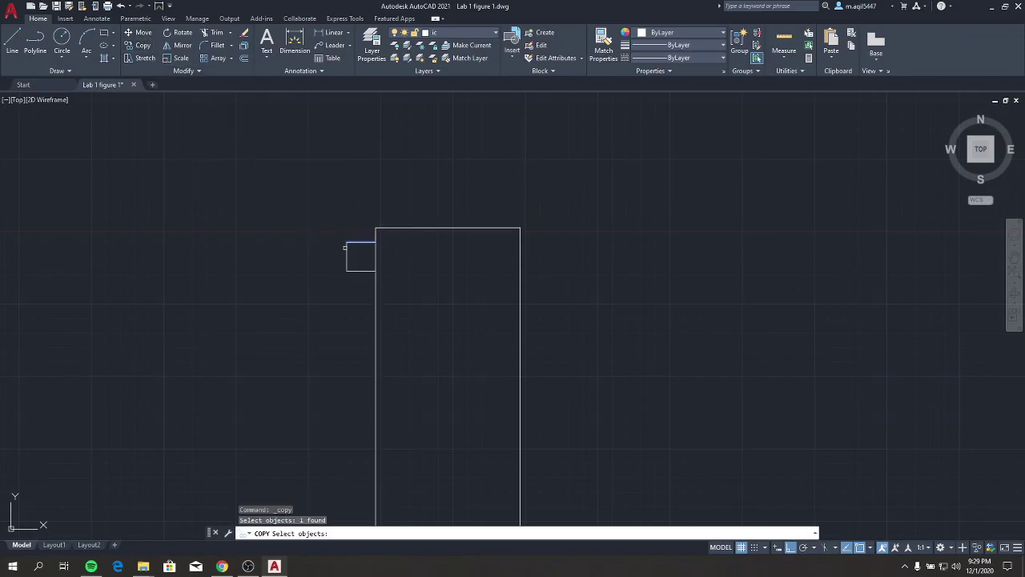
left_click(346, 254)
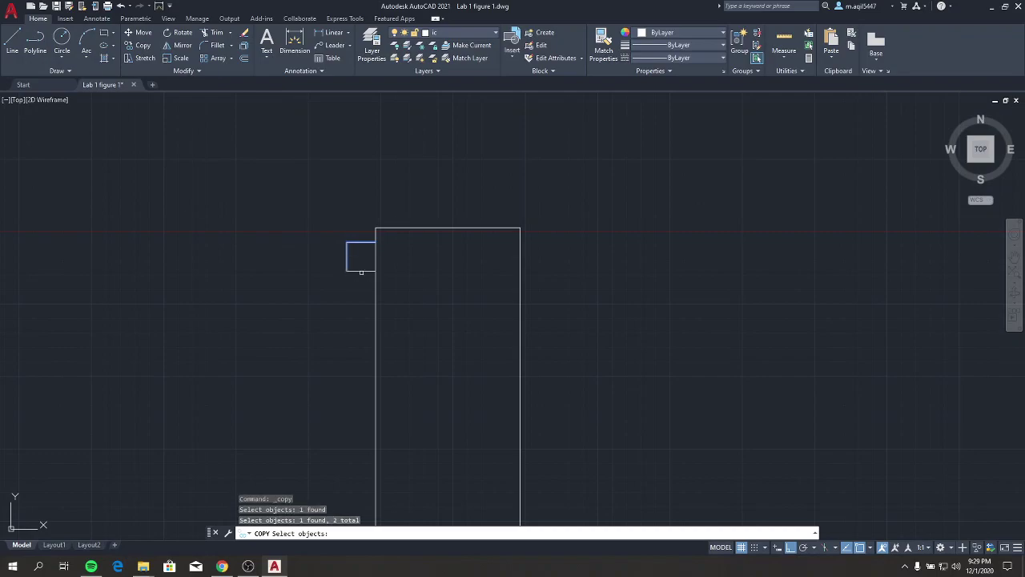
left_click(361, 271)
key("Return")
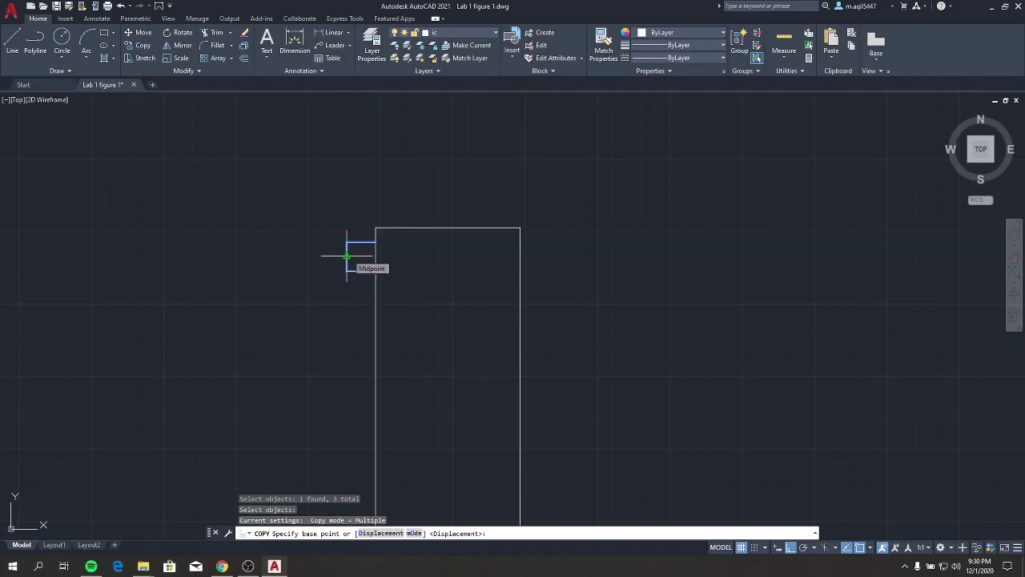
left_click(346, 256)
type("2")
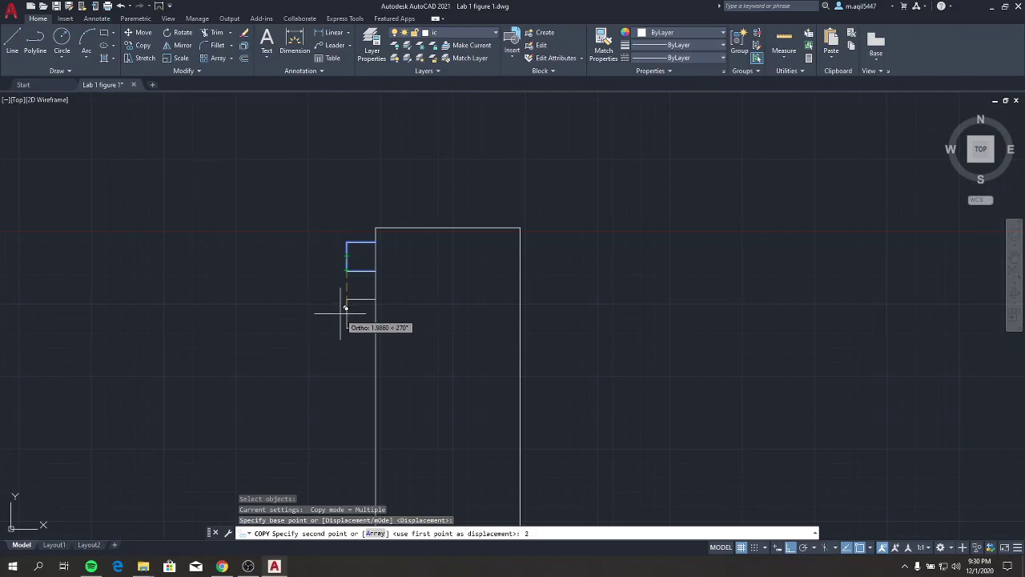
Place pin copies 2, 4 and 6 units below the first pin
key("Return")
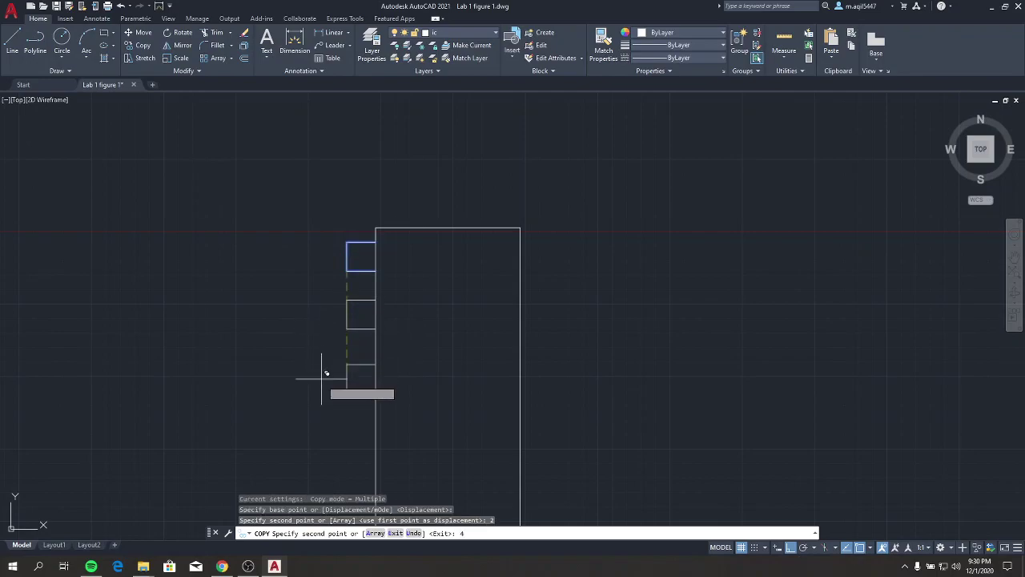
key("Return")
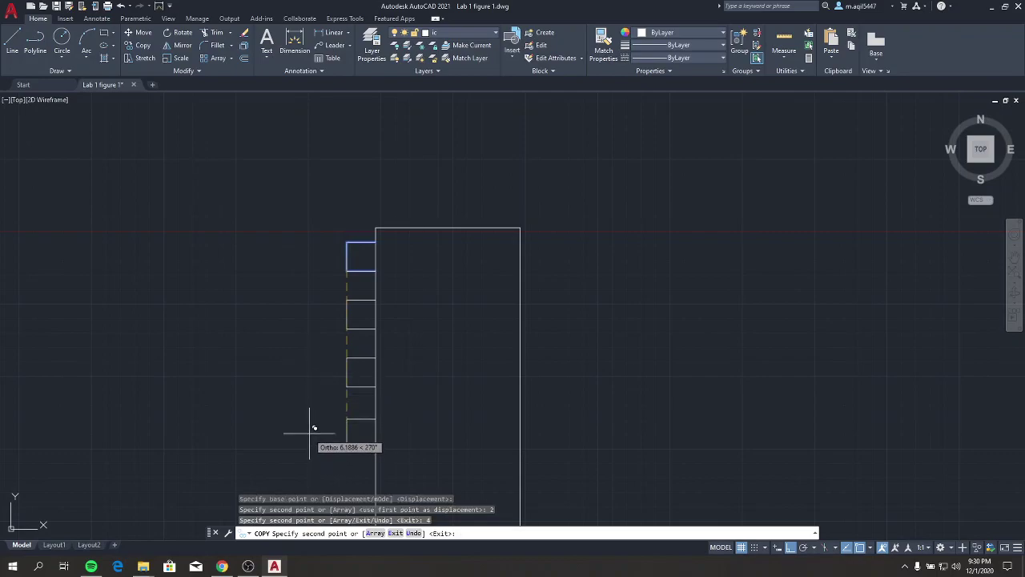
type("6")
key("Return")
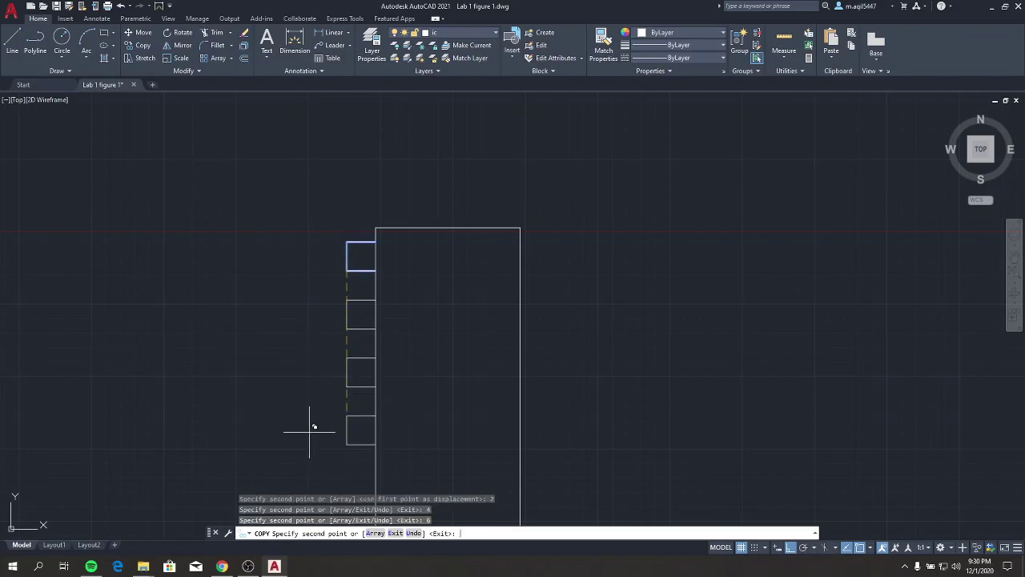
scroll(340, 274, "down", 2)
middle_click_drag(302, 426, 345, 246)
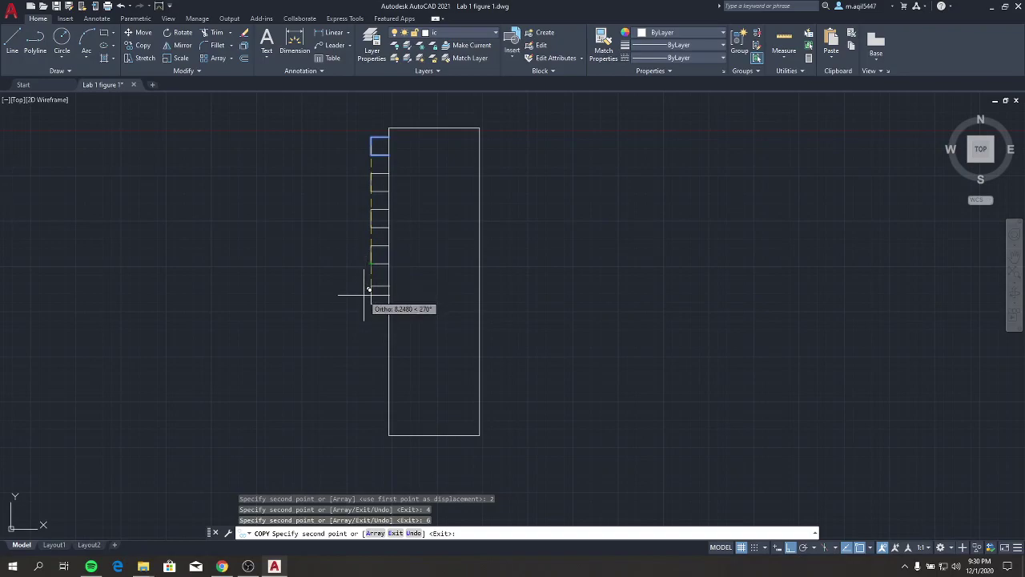
type("8")
Place further pin copies 8, 10, 12 and 14 units down to finish the left row
key("Return")
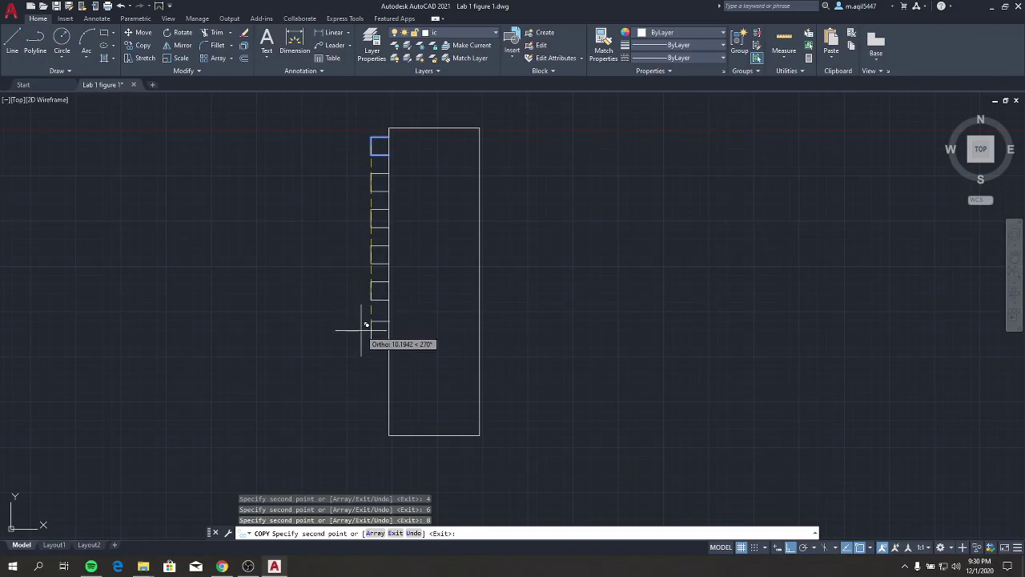
type("10")
key("Return")
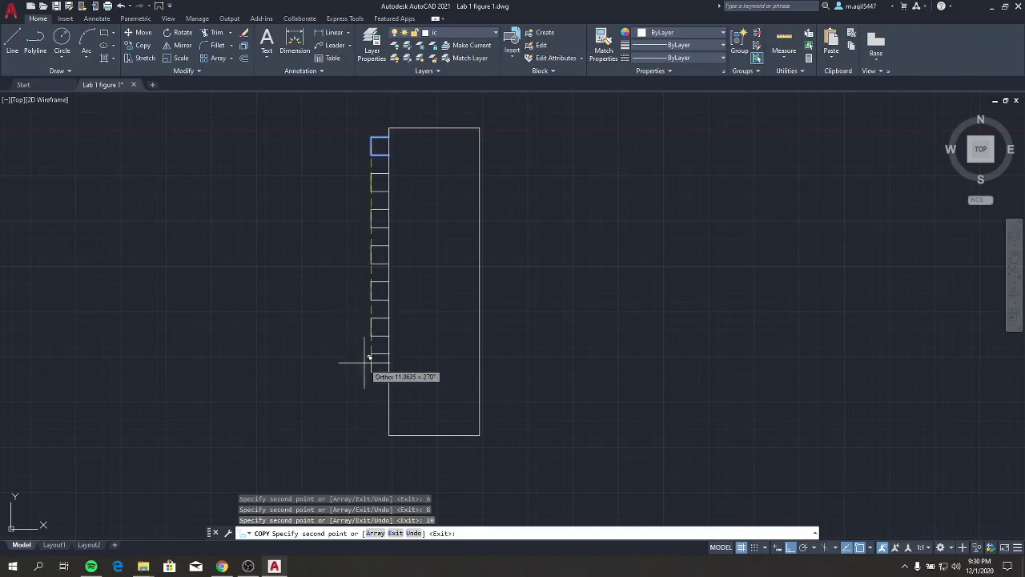
type("12")
key("Return")
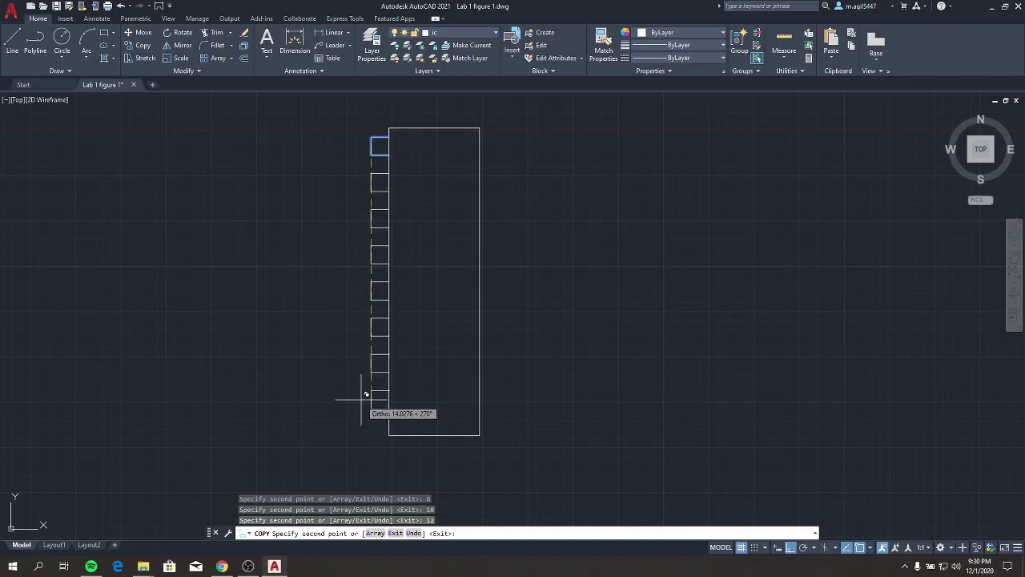
type("14")
key("Return")
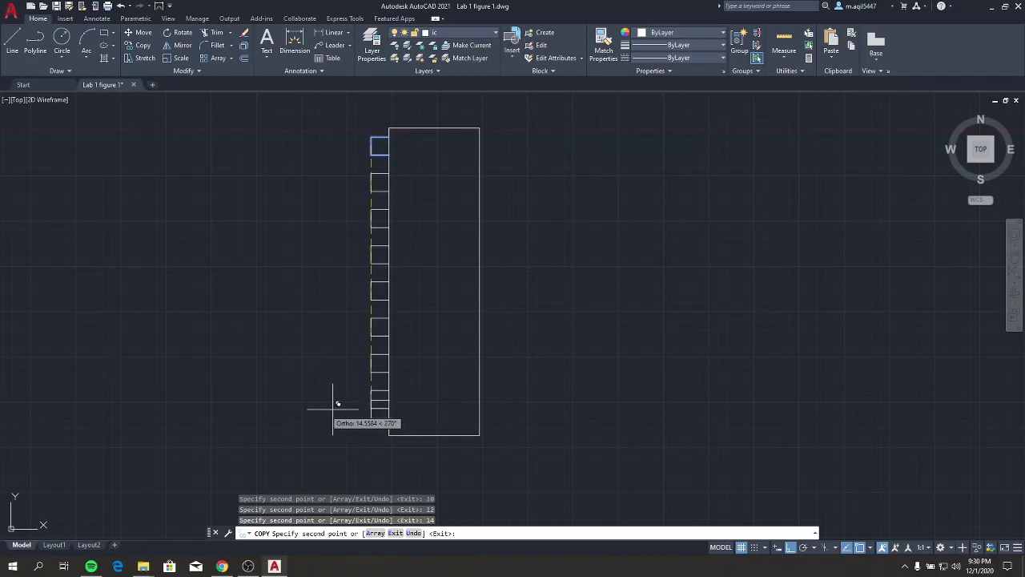
key("Return")
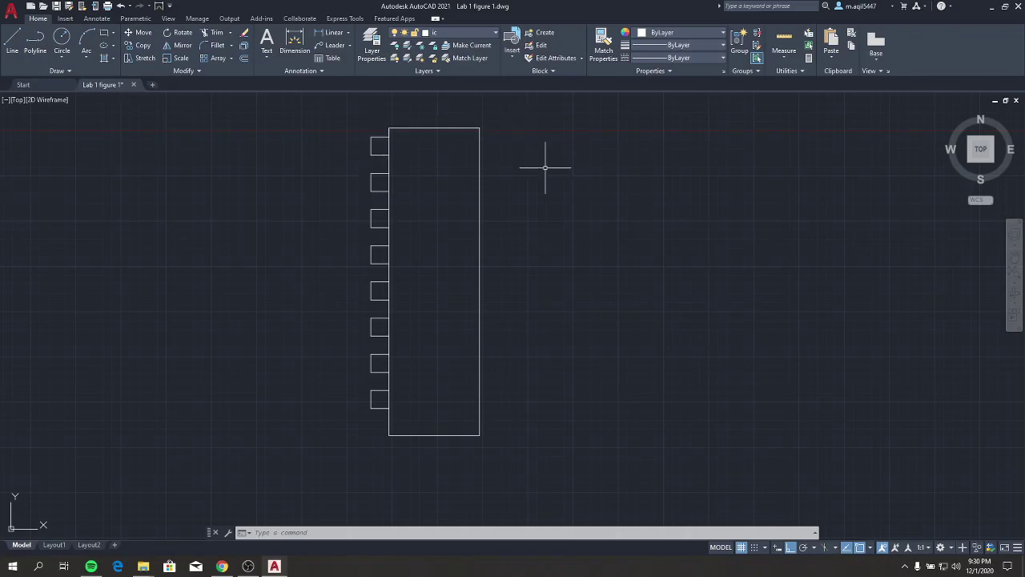
Copy the eight left pins from the body's top-left corner to its top-right corner
left_click(141, 45)
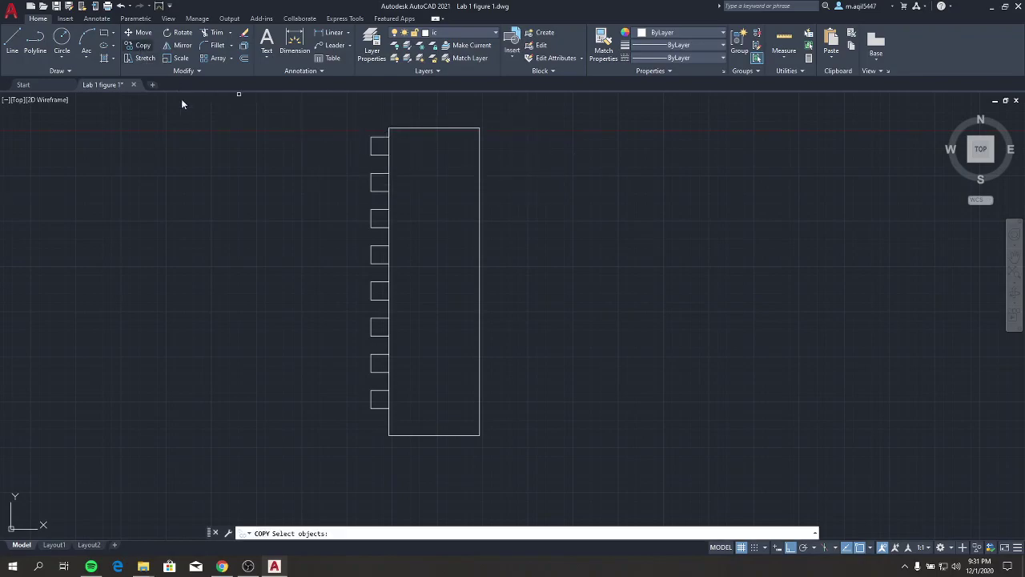
left_click(356, 128)
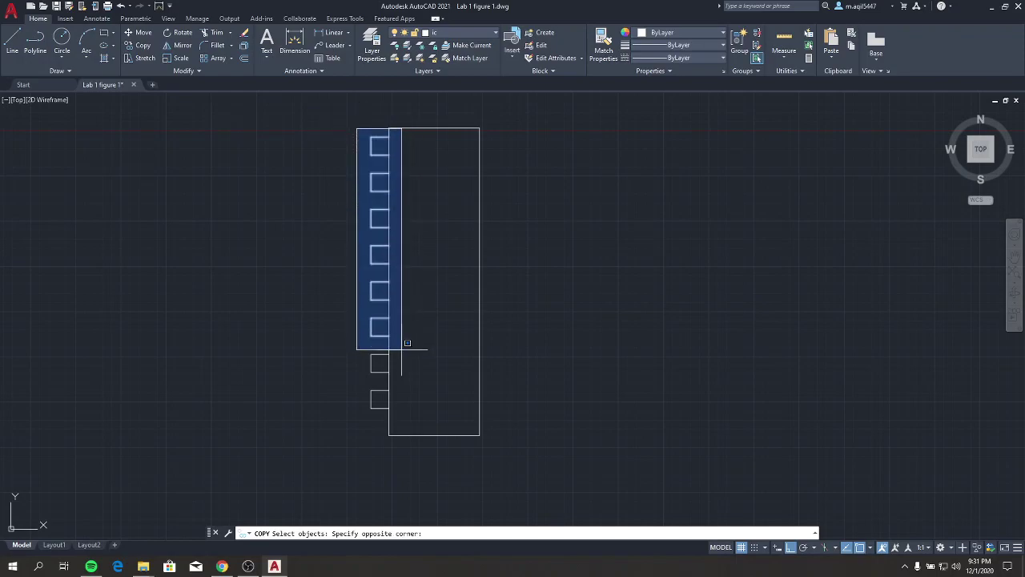
left_click(402, 414)
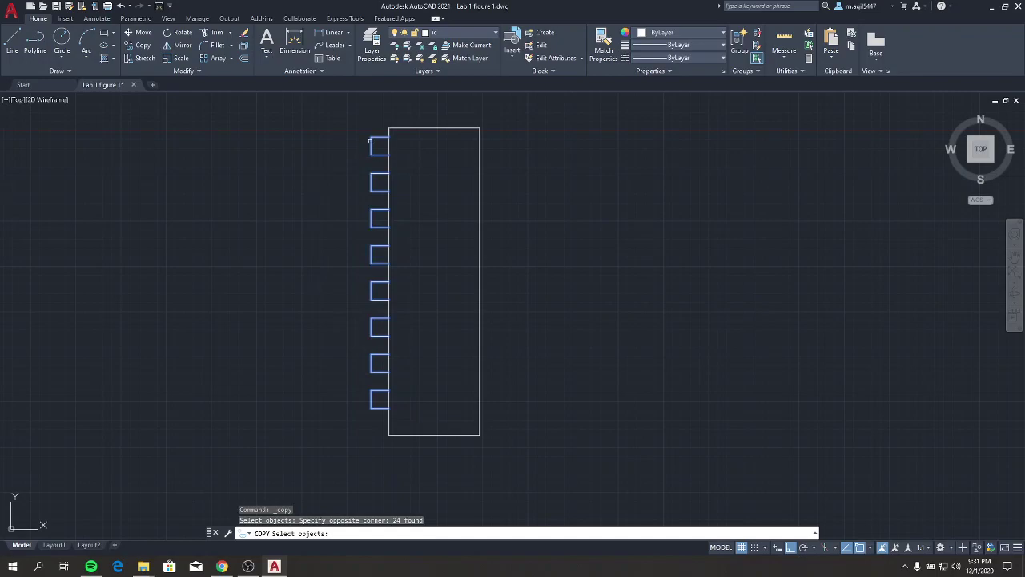
key("Return")
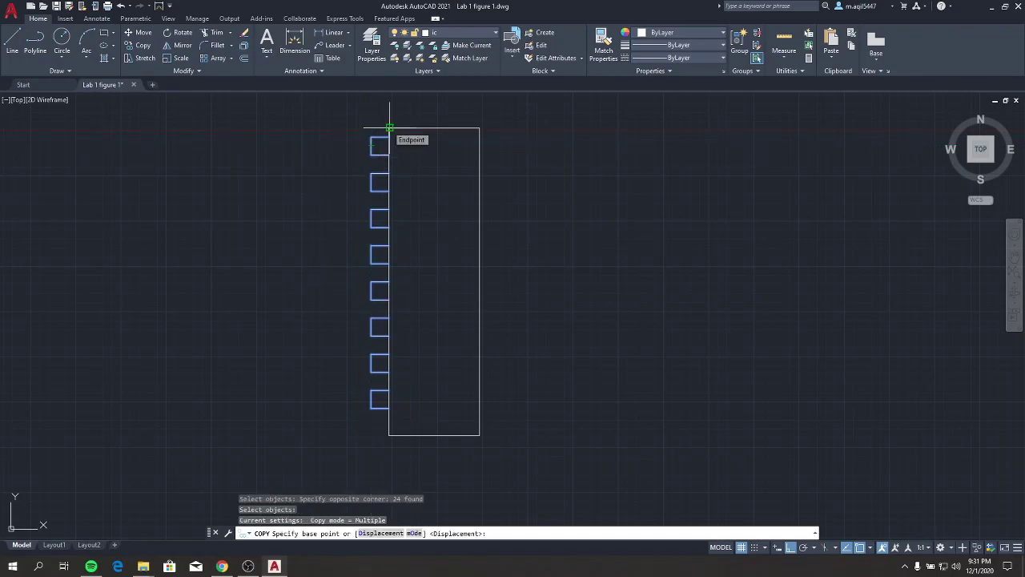
left_click(389, 127)
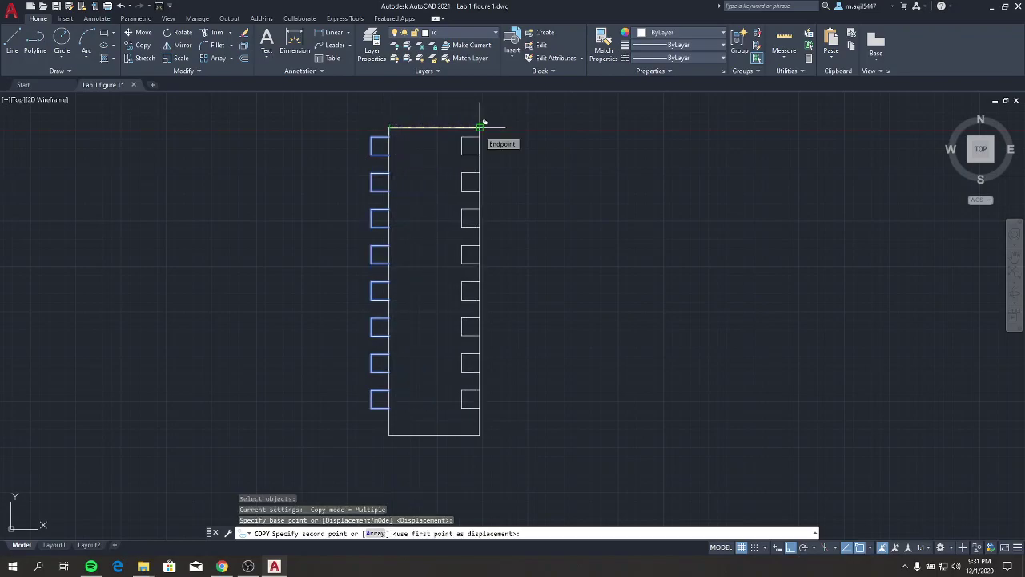
left_click(479, 128)
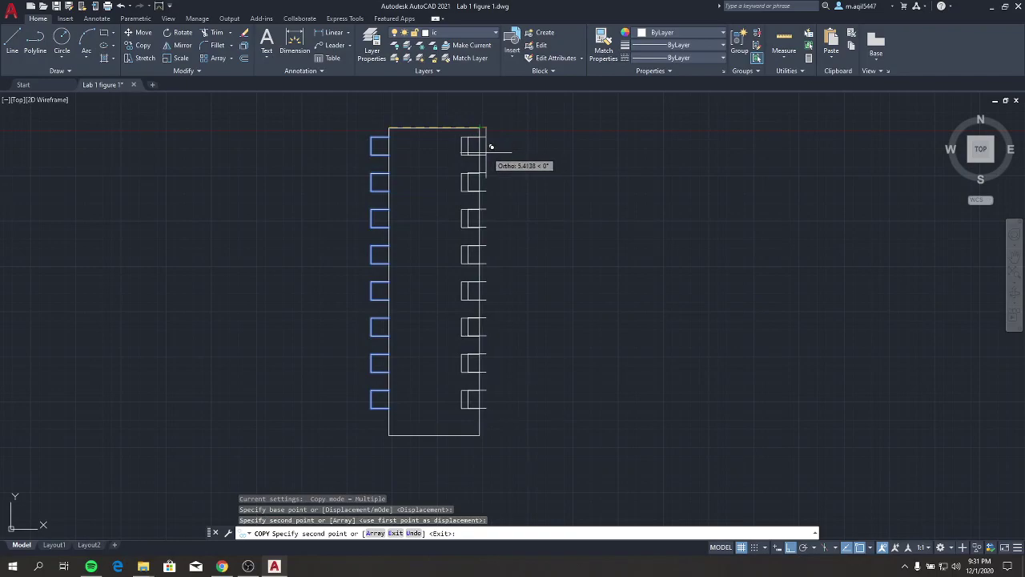
key("Escape")
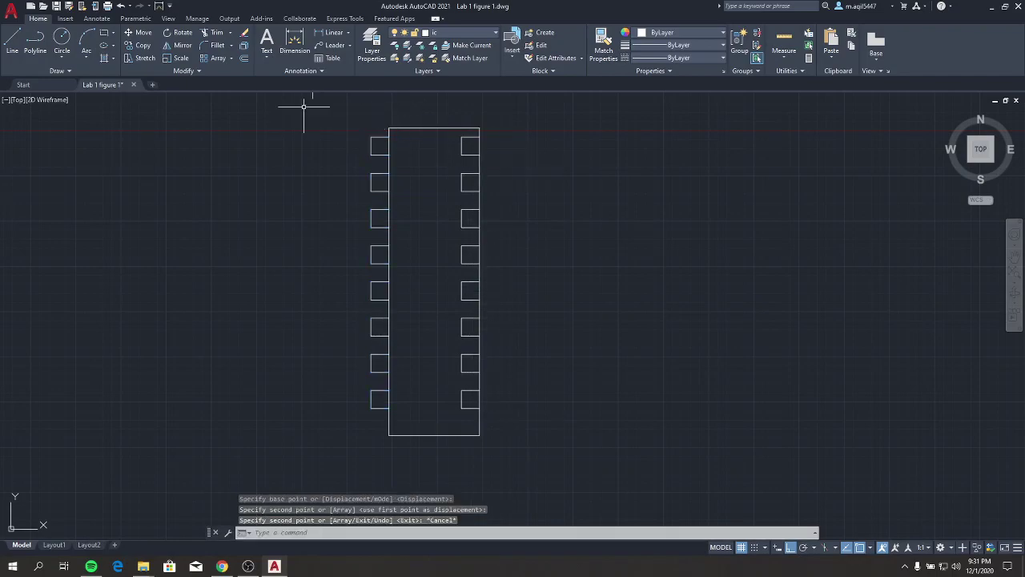
Mirror the copied pins about the body's right edge, keeping the originals
left_click(184, 46)
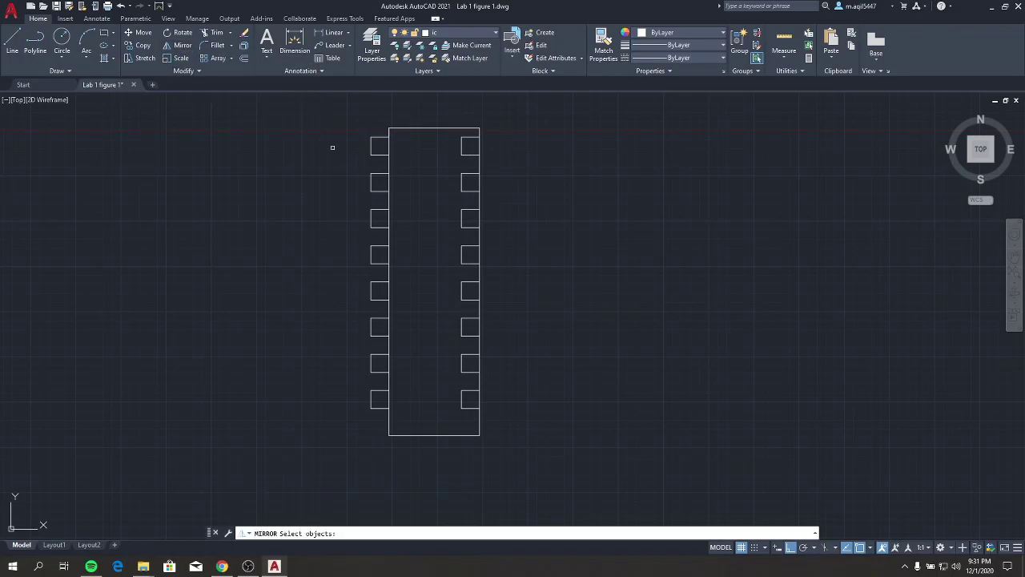
left_click(455, 132)
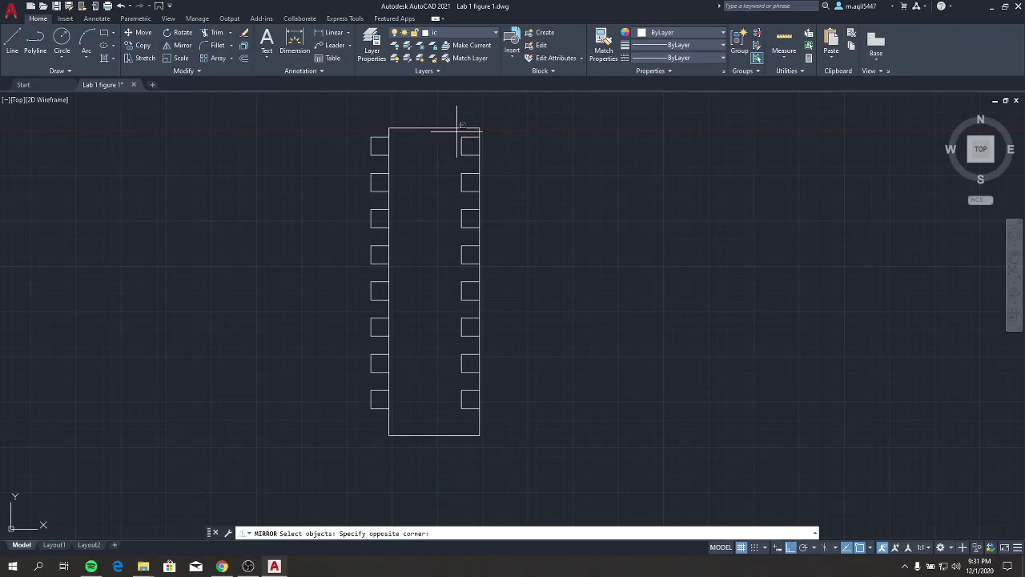
left_click(488, 414)
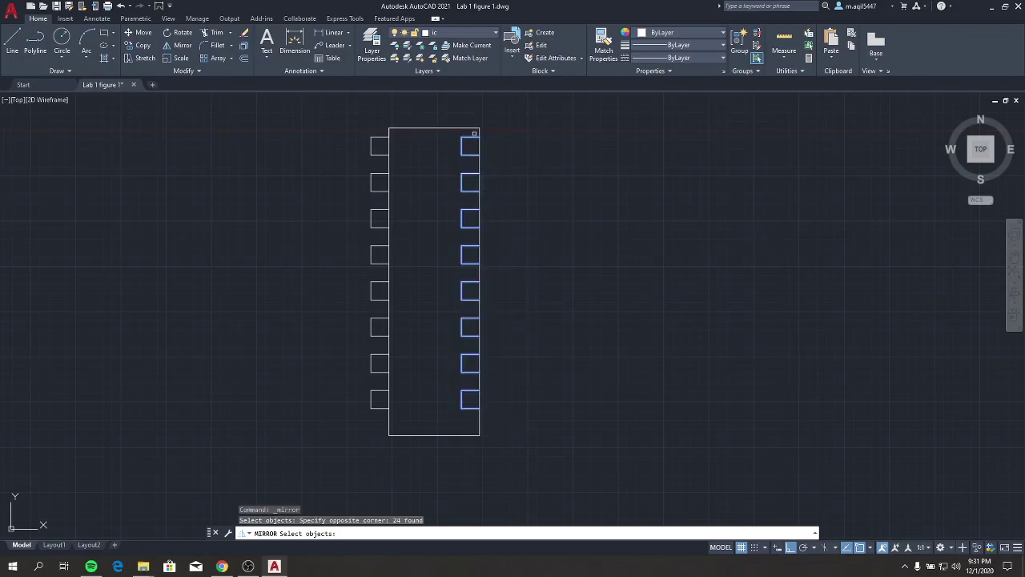
key("Return")
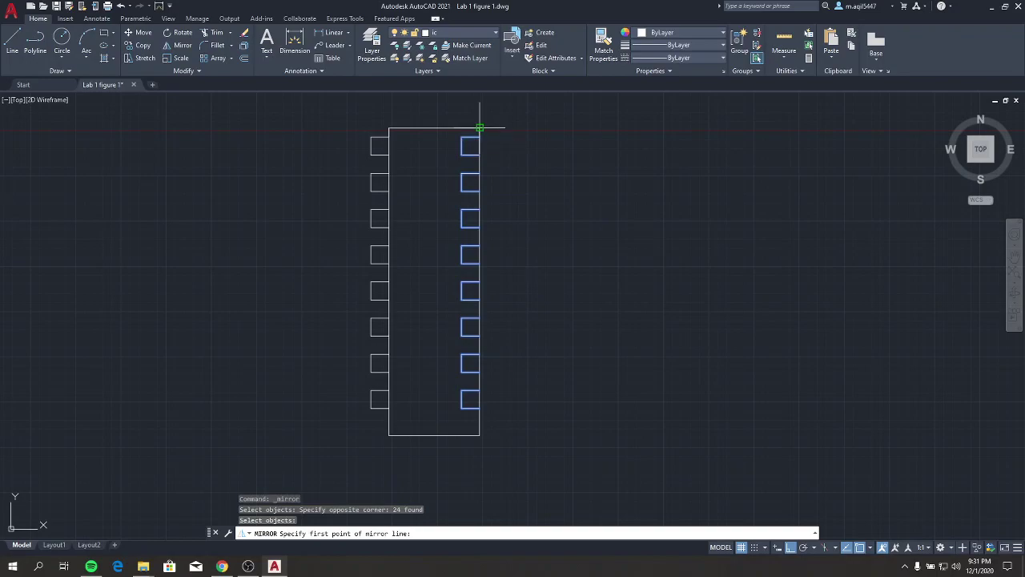
left_click(479, 127)
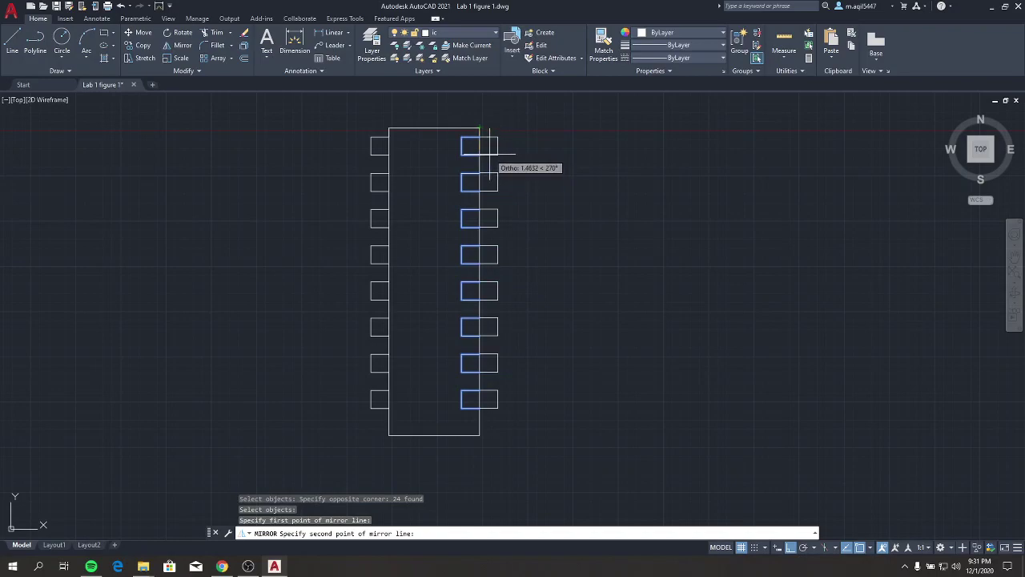
left_click(479, 153)
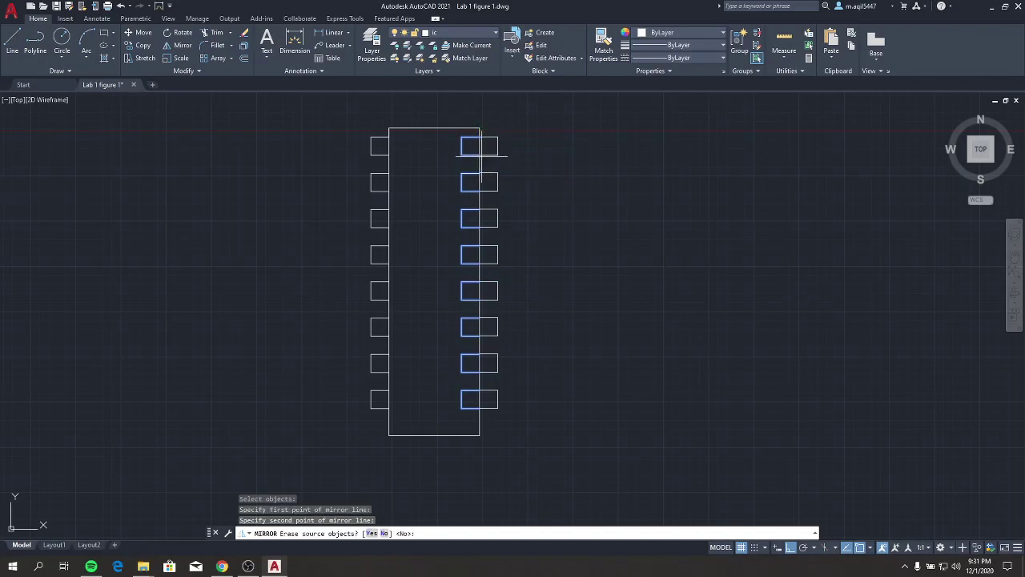
key("Return")
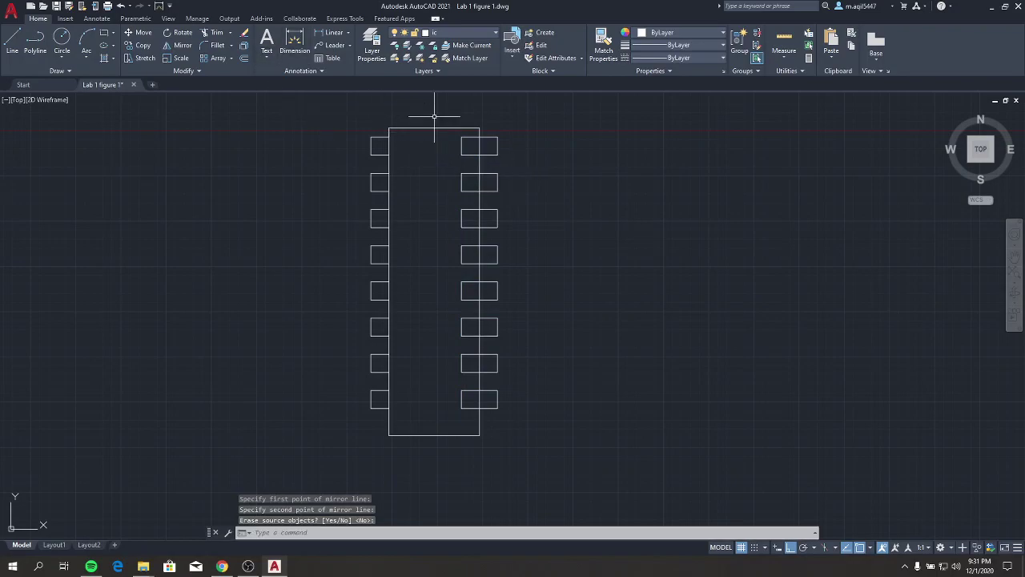
Erase the eight pin copies left inside the chip outline
left_click(452, 134)
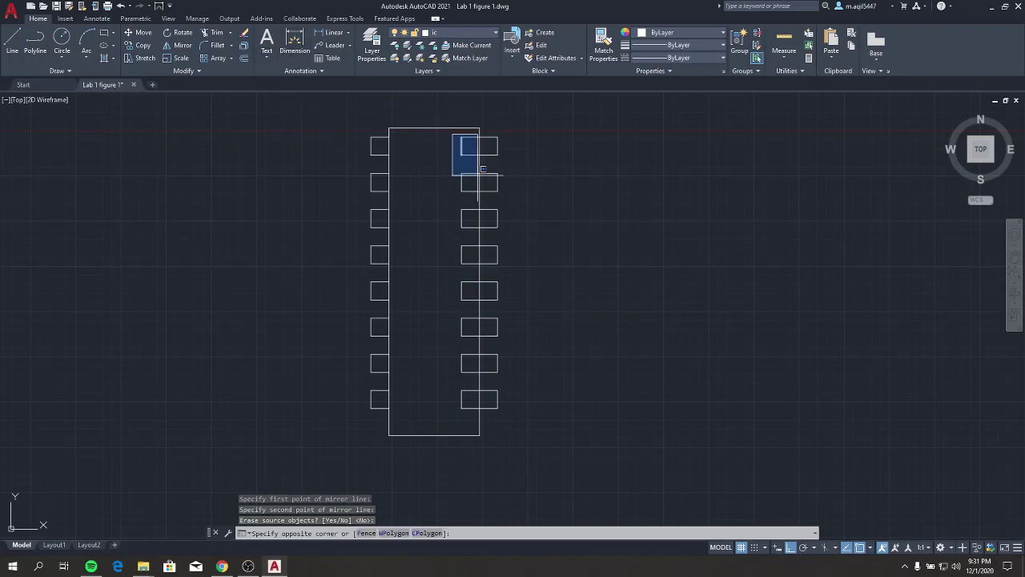
left_click(480, 414)
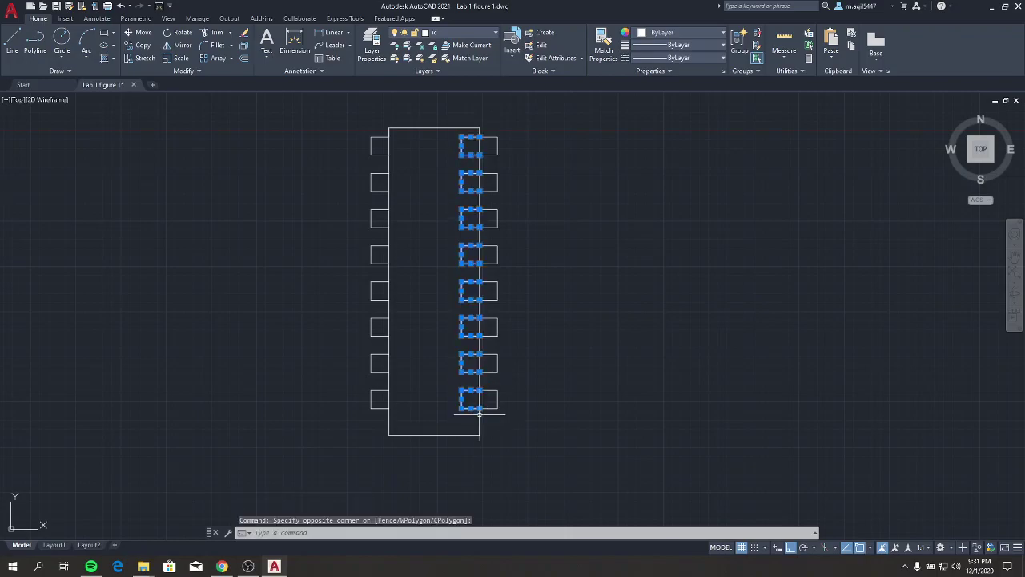
key("Delete")
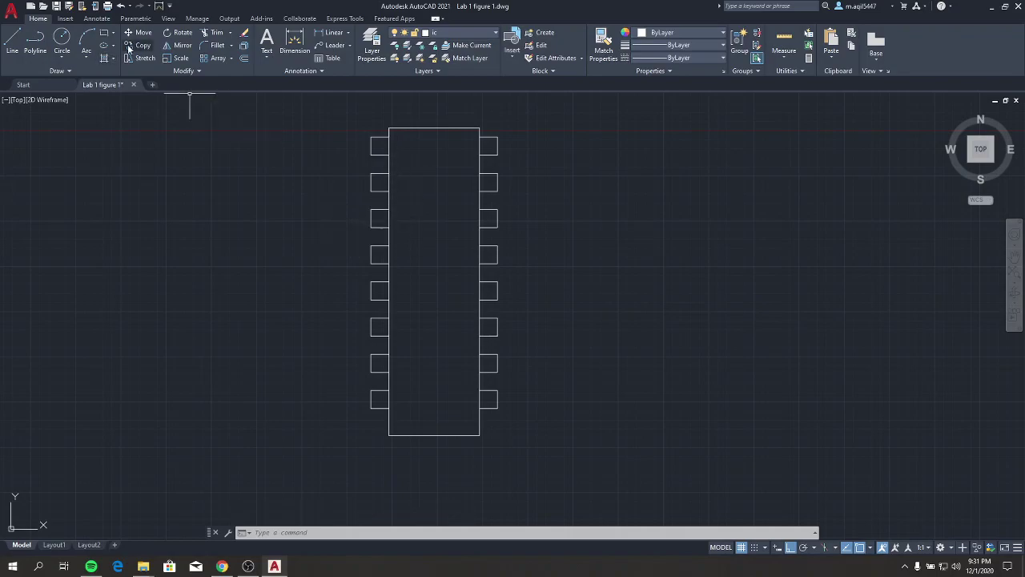
Pan and zoom to review the labelled reference pinout, then open the Text options
mouse_move(228, 210)
middle_mouse_down()
mouse_move(301, 210)
mouse_move(515, 174)
middle_mouse_up()
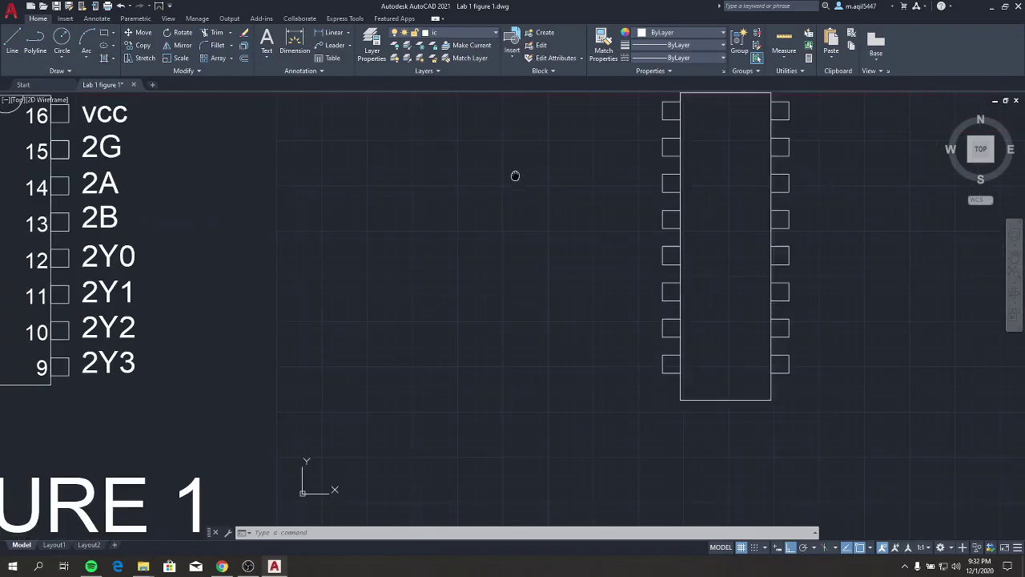
middle_click_drag(185, 168, 255, 262)
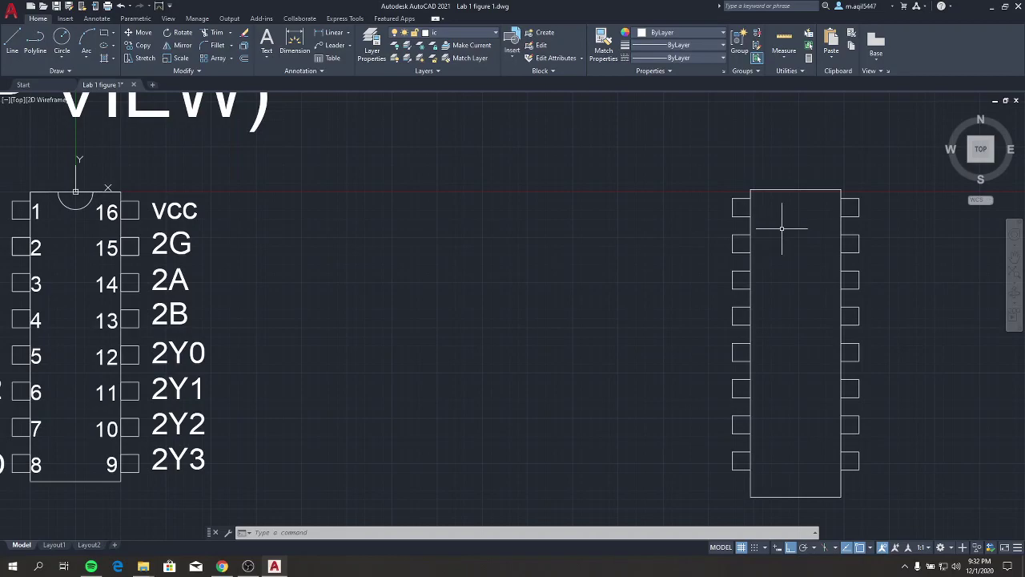
middle_click_drag(774, 231, 599, 240)
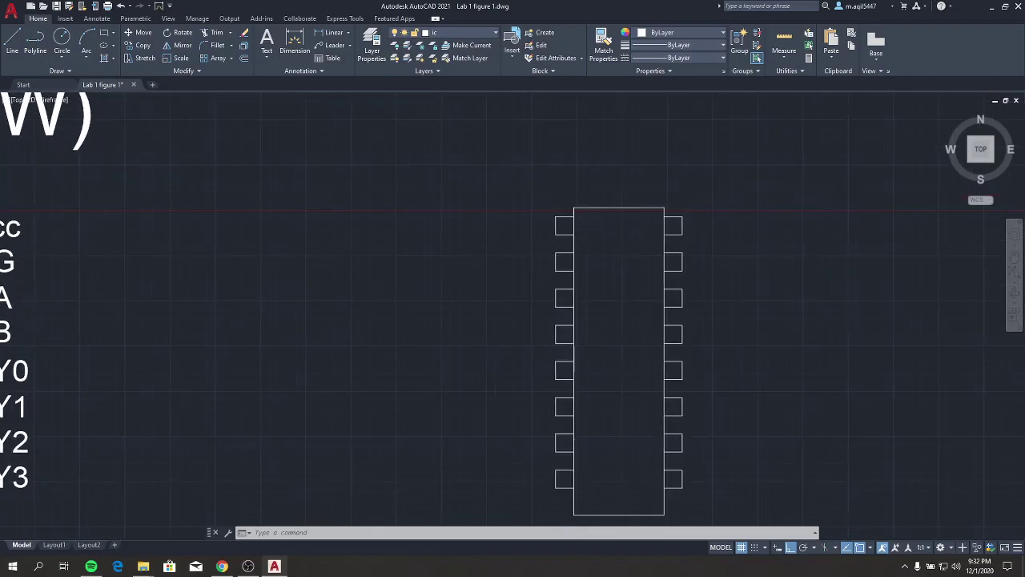
scroll(557, 235, "up", 2)
scroll(537, 228, "up", 1)
scroll(513, 221, "down", 1)
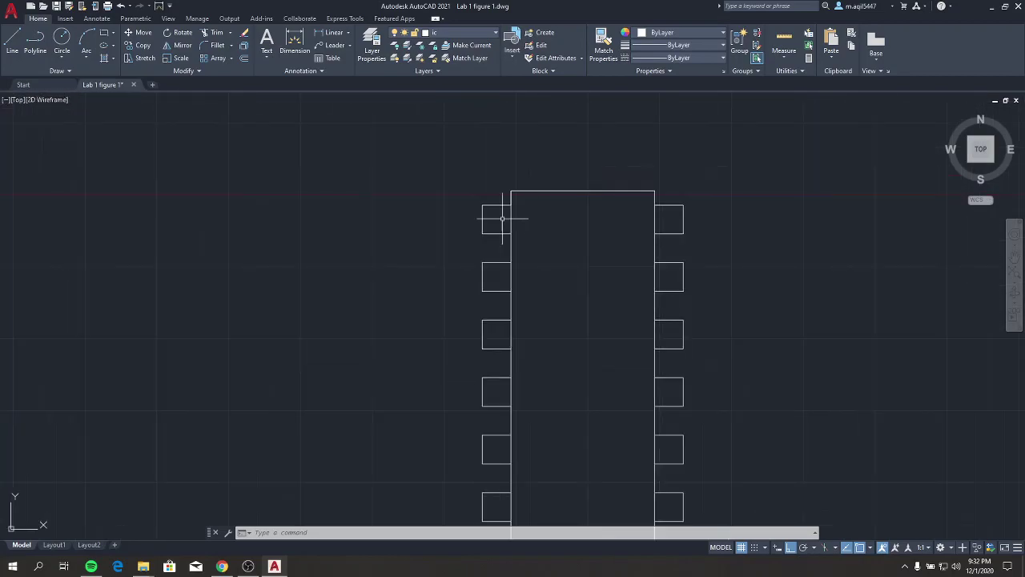
left_click(267, 57)
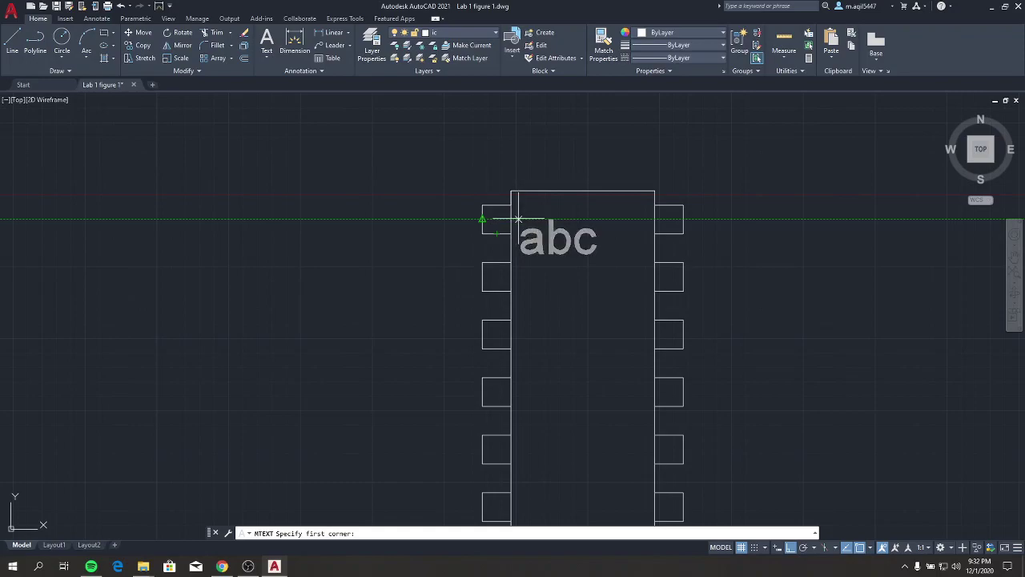
Place pin number '1' at 0.5 text height inside the body beside the top-left pin
left_click(517, 218)
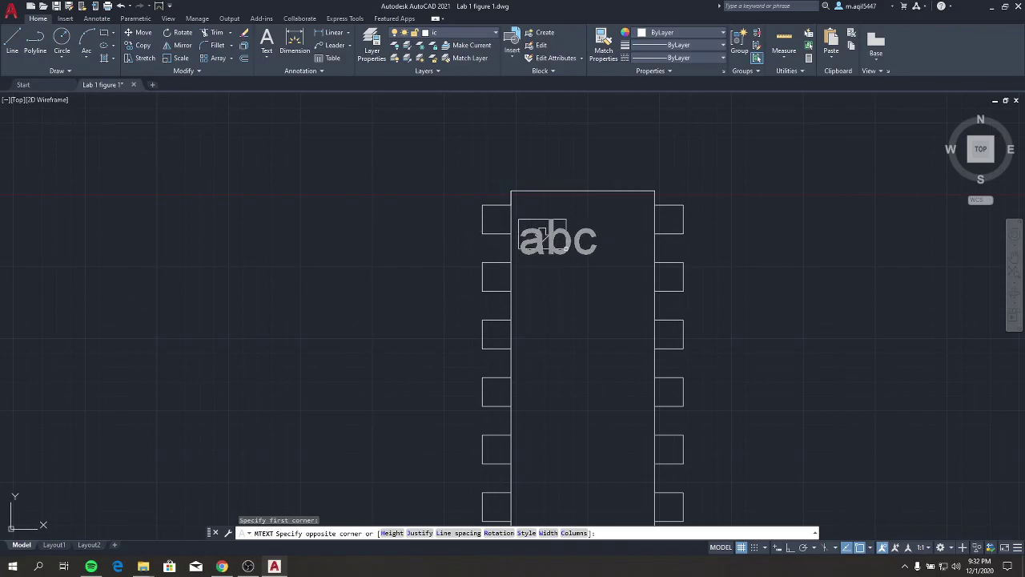
left_click(566, 250)
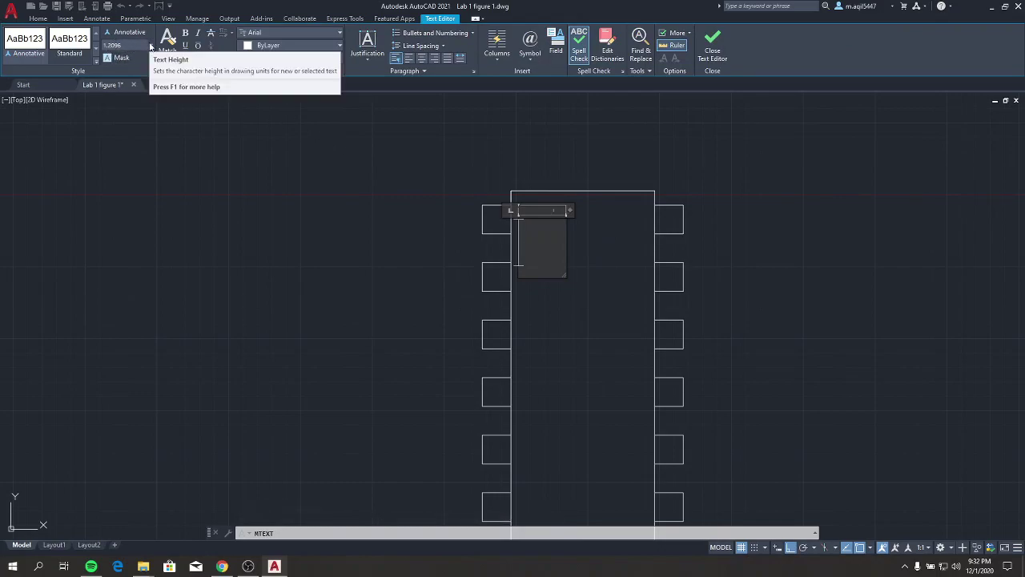
left_click(150, 46)
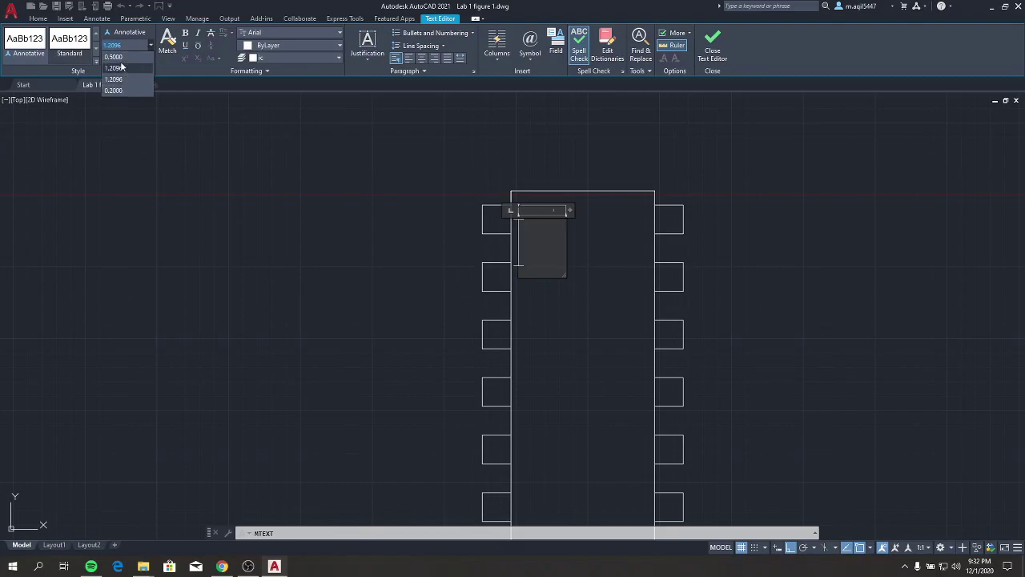
left_click(518, 265)
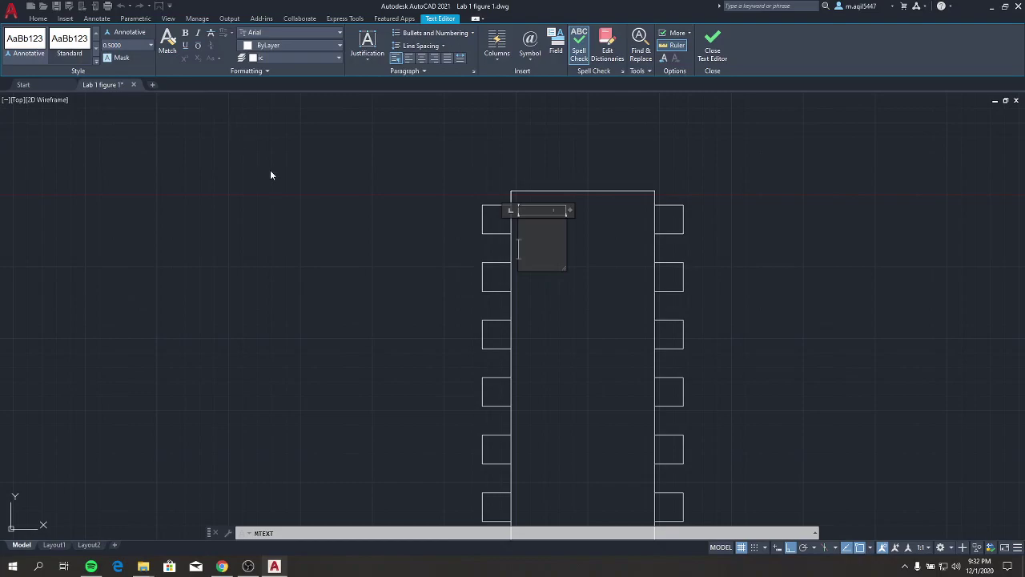
type("1")
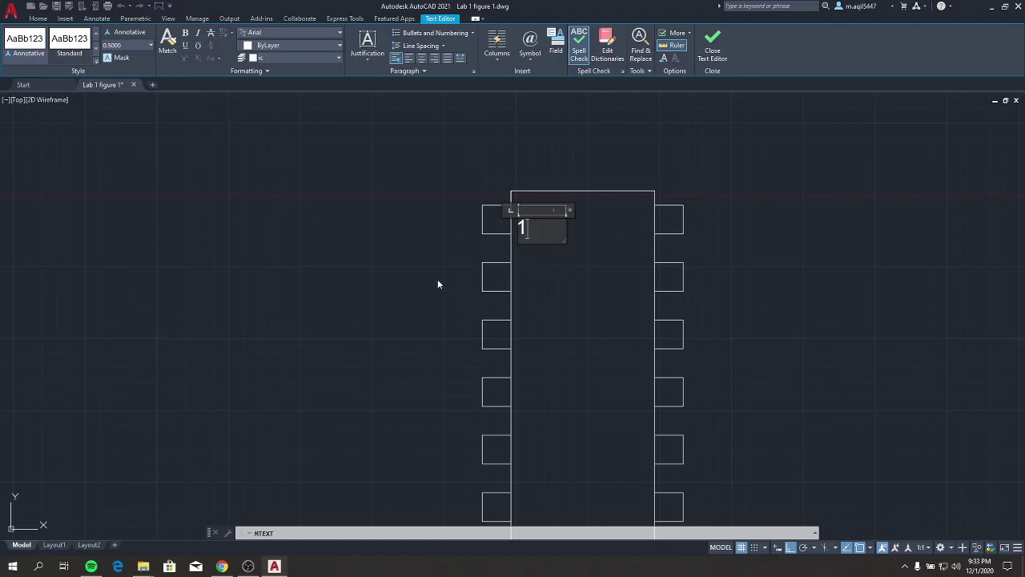
left_click(533, 255)
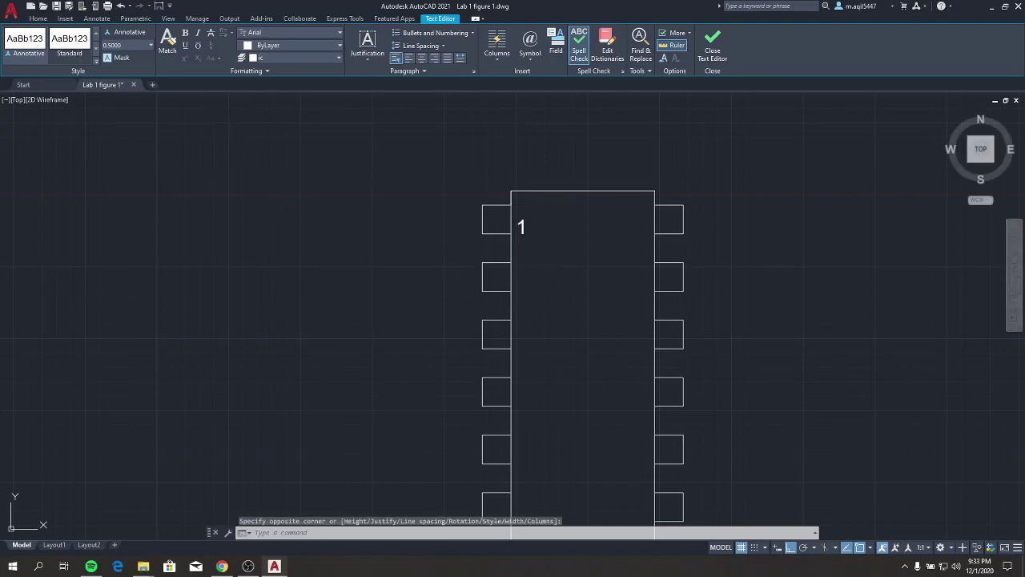
Select the '1' label for copying with its base at the body's top-left corner
left_click(522, 226)
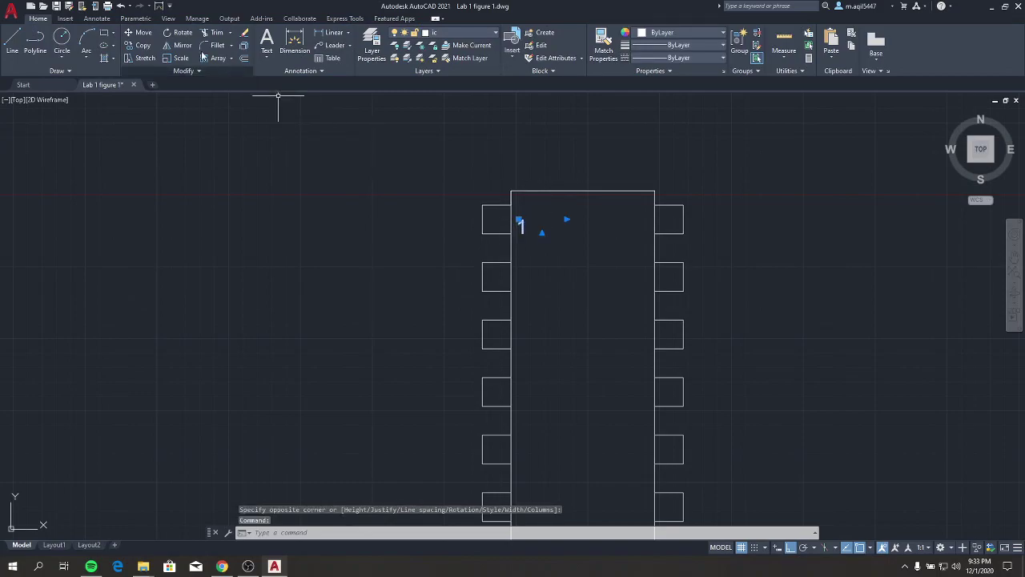
left_click(142, 45)
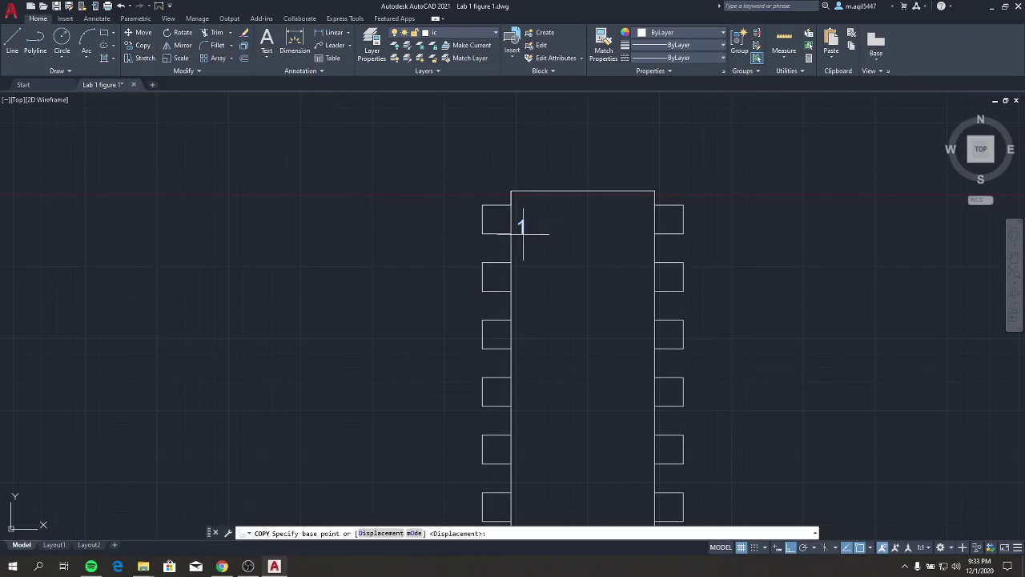
key("Return")
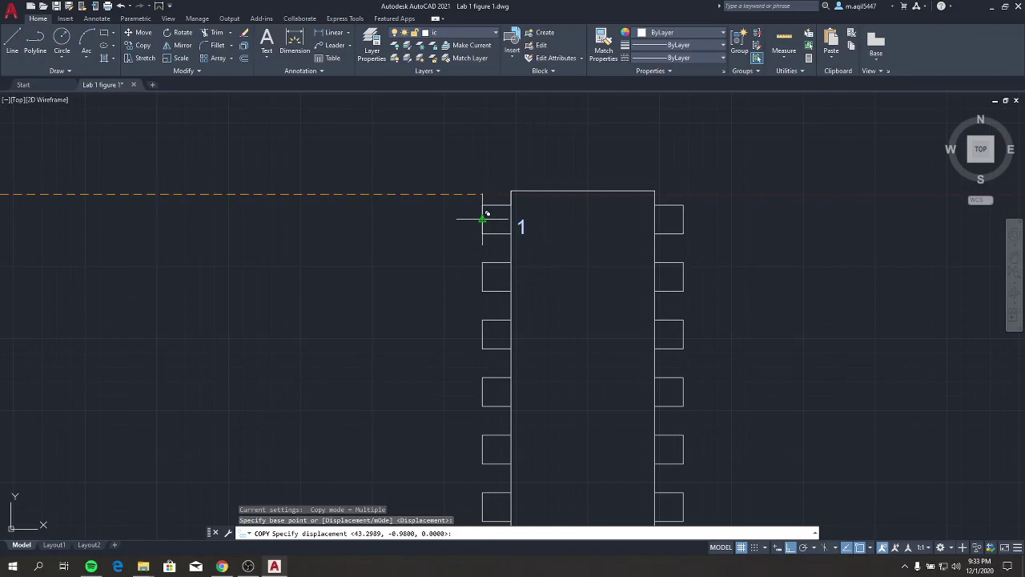
key("Return")
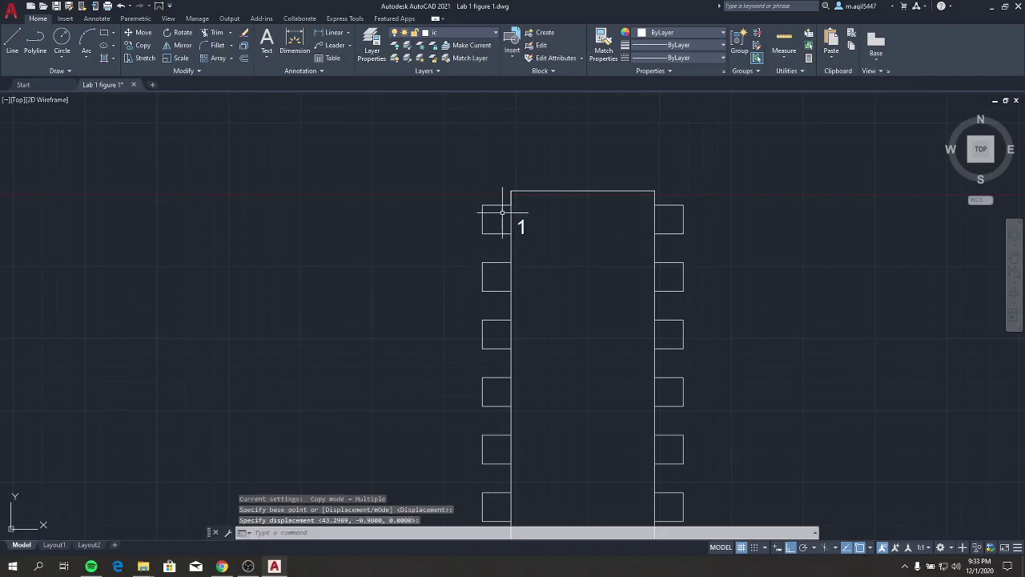
left_click(141, 44)
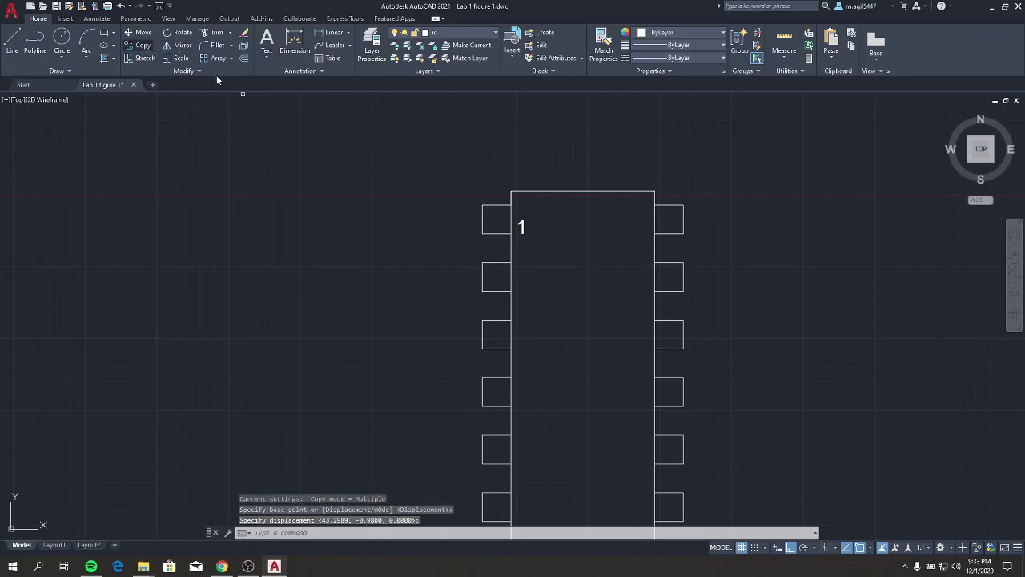
left_click(519, 225)
key("Return")
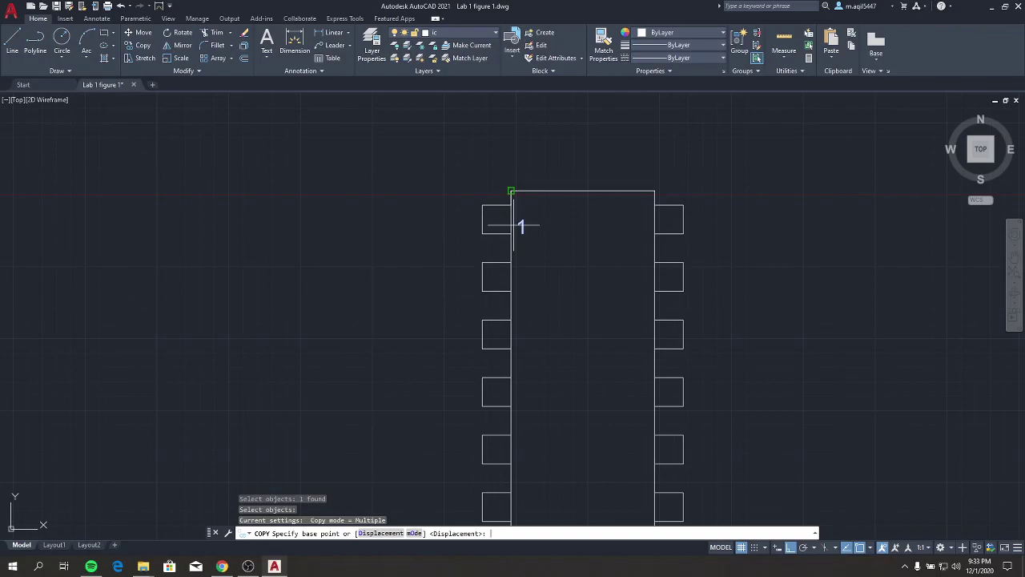
left_click(482, 219)
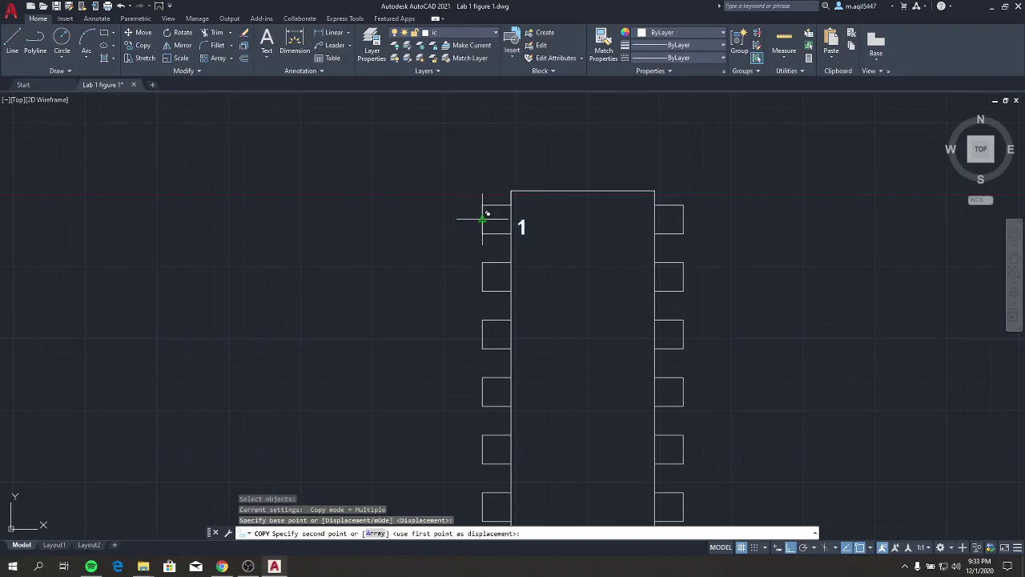
Place copies of '1' beside each of the remaining seven left-side pins
left_click(482, 277)
left_click(482, 333)
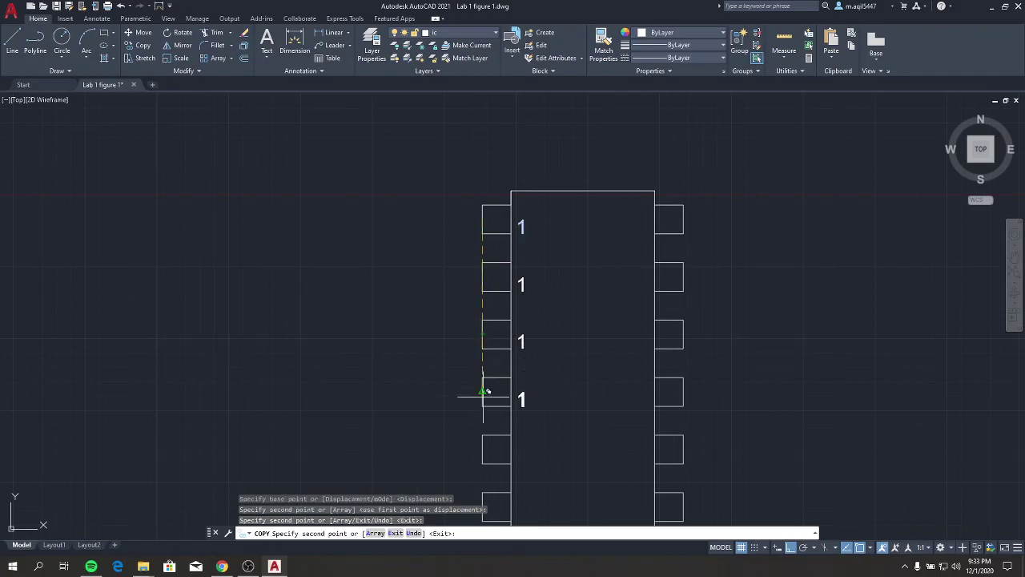
left_click(483, 391)
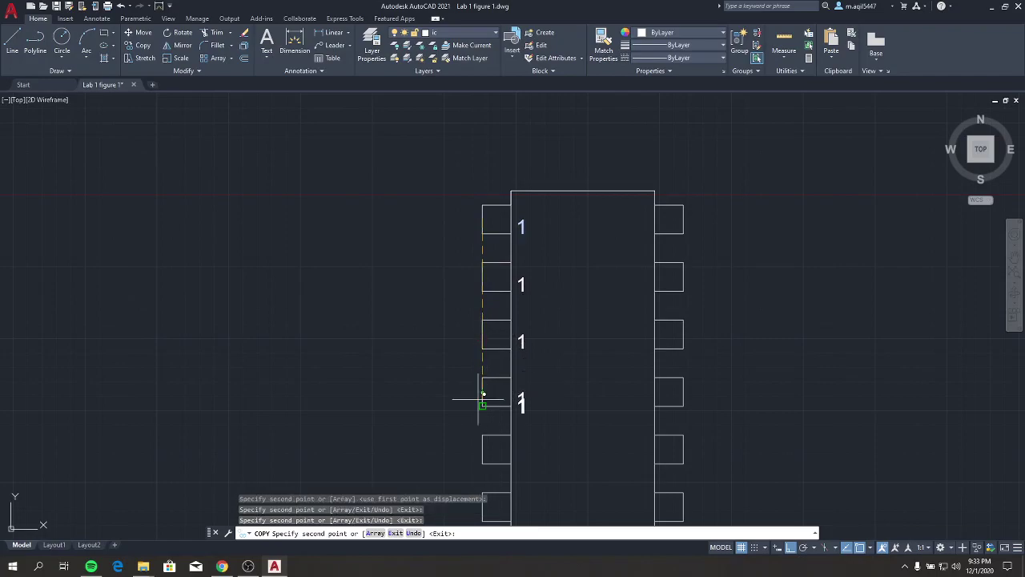
left_click(483, 450)
middle_click_drag(406, 481, 412, 365)
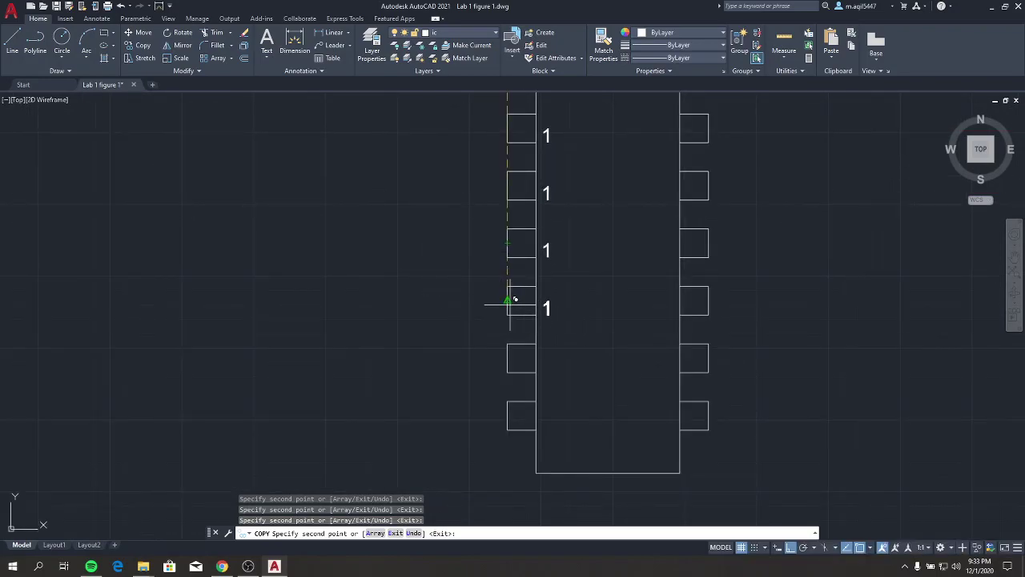
left_click(508, 305)
left_click(508, 361)
left_click(507, 414)
scroll(606, 275, "down", 2)
scroll(624, 216, "up", 2)
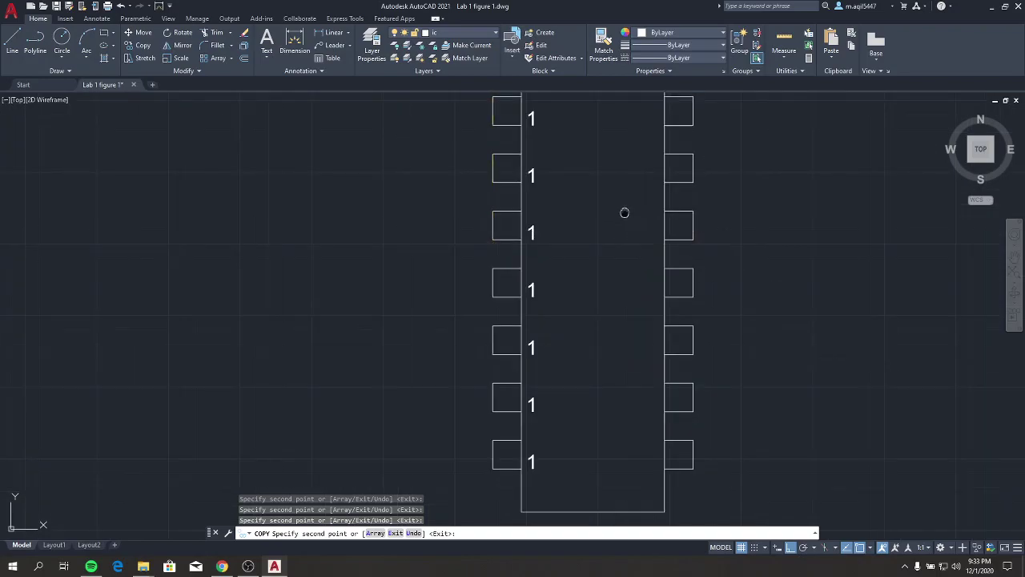
middle_click_drag(623, 211, 550, 245)
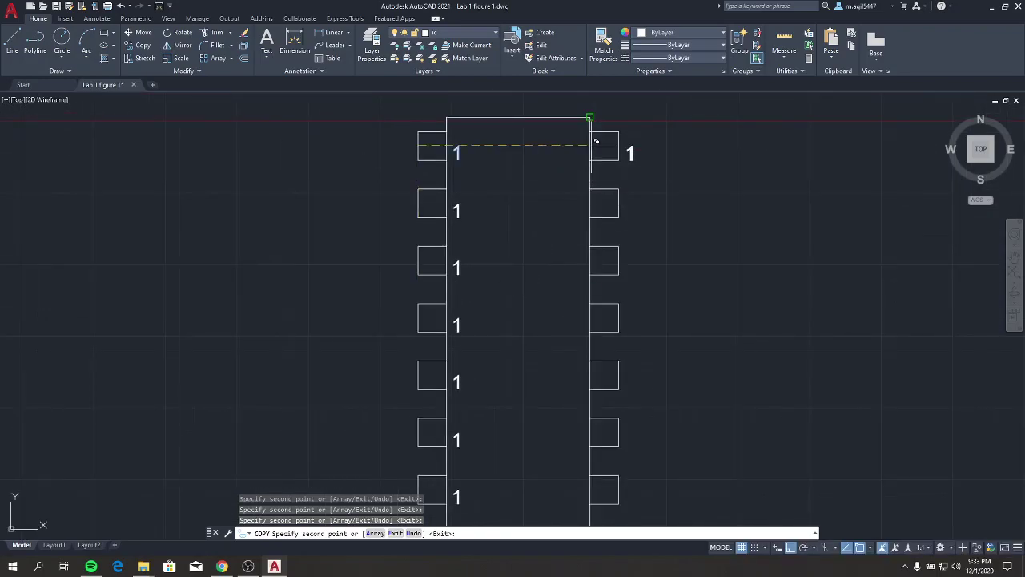
key("Escape")
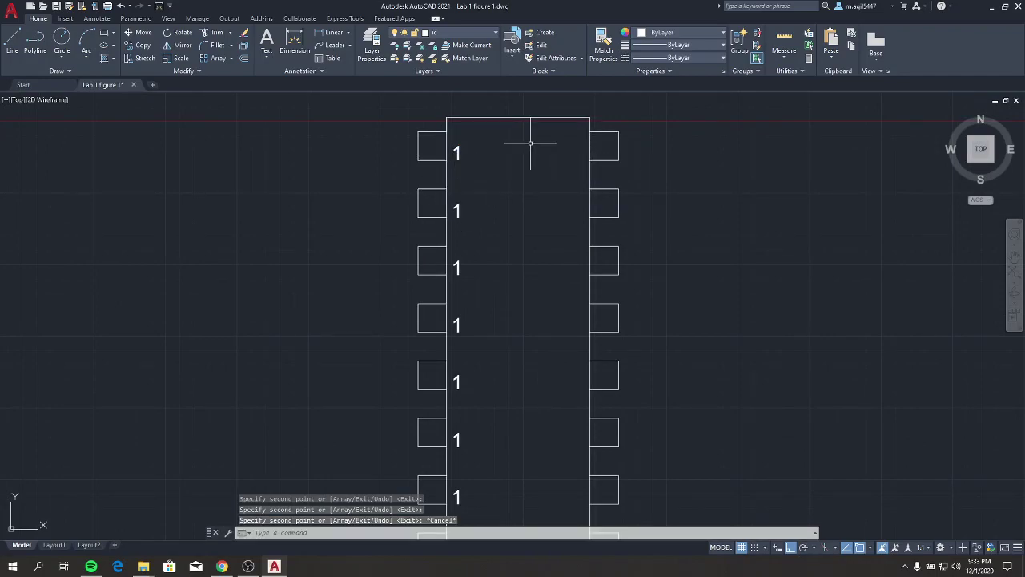
Add a 0.5-high multiline pin label '16' beside the top-right pin
left_click(265, 56)
left_click(273, 73)
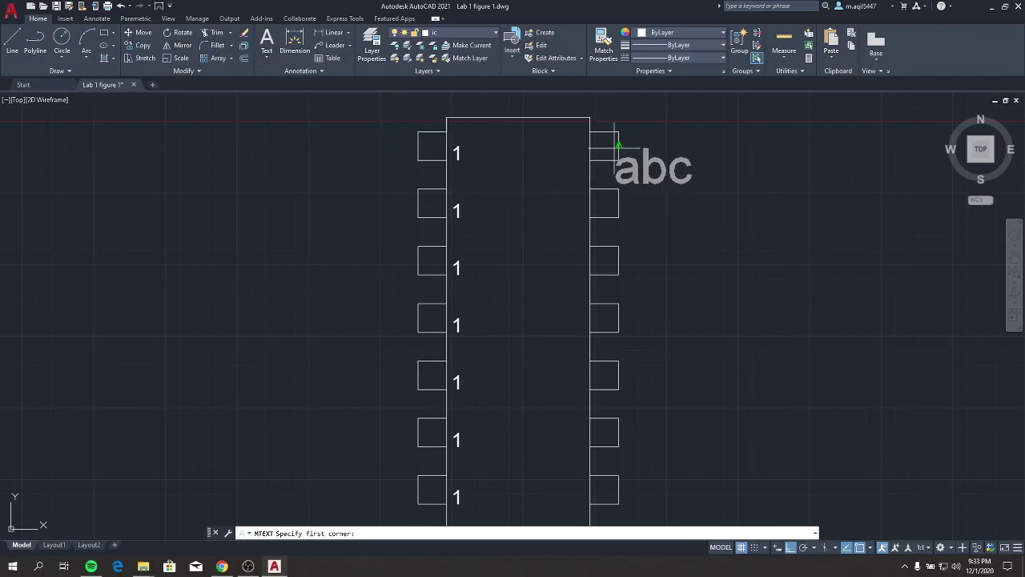
left_click(548, 147)
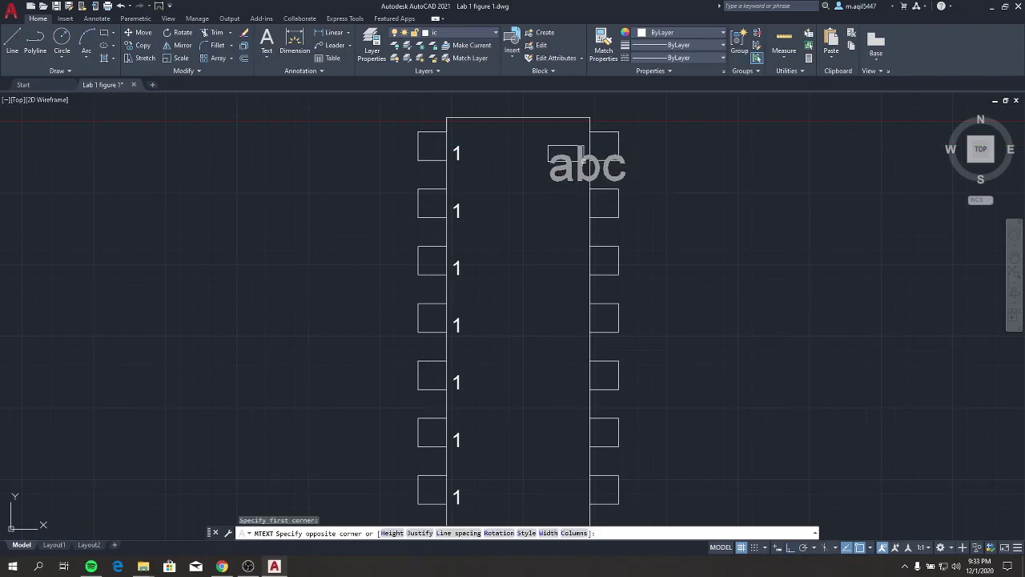
left_click(584, 160)
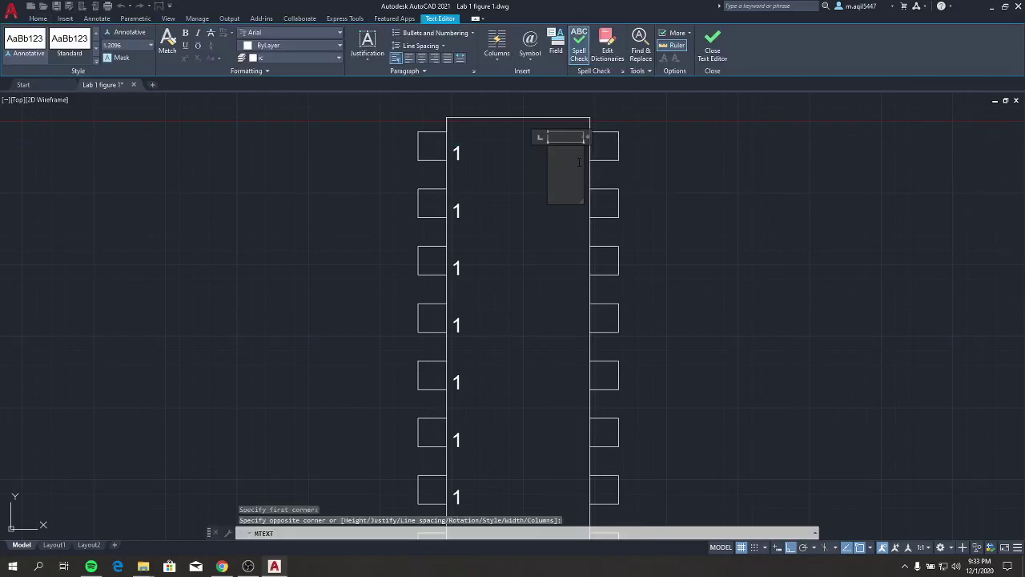
left_click(150, 46)
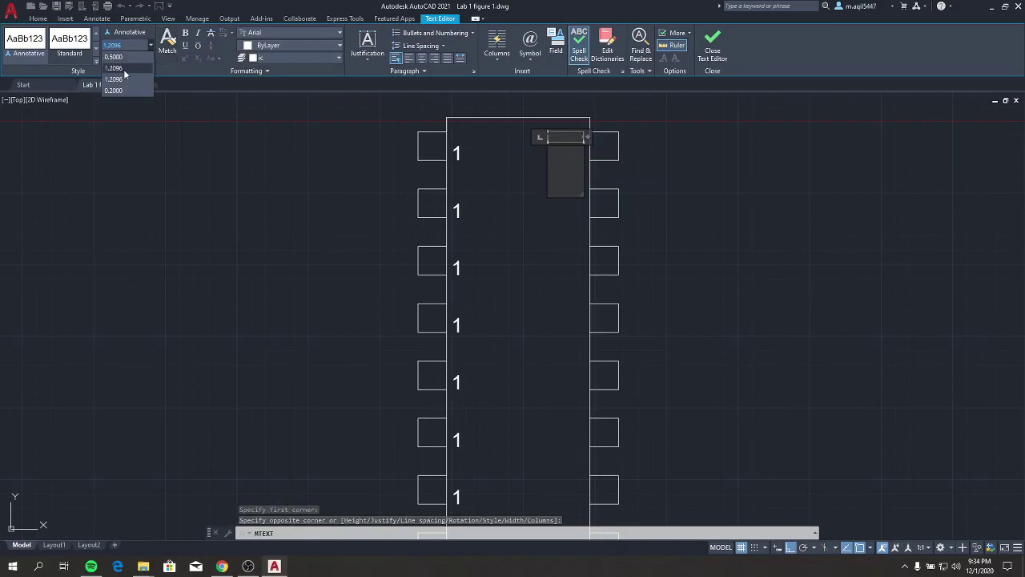
left_click(129, 57)
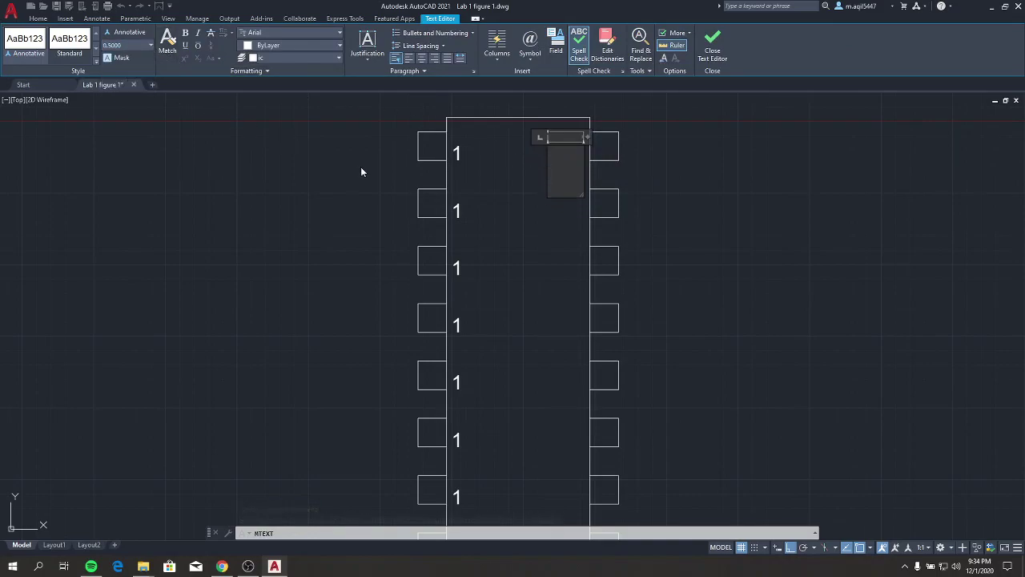
type("16")
left_click(542, 166)
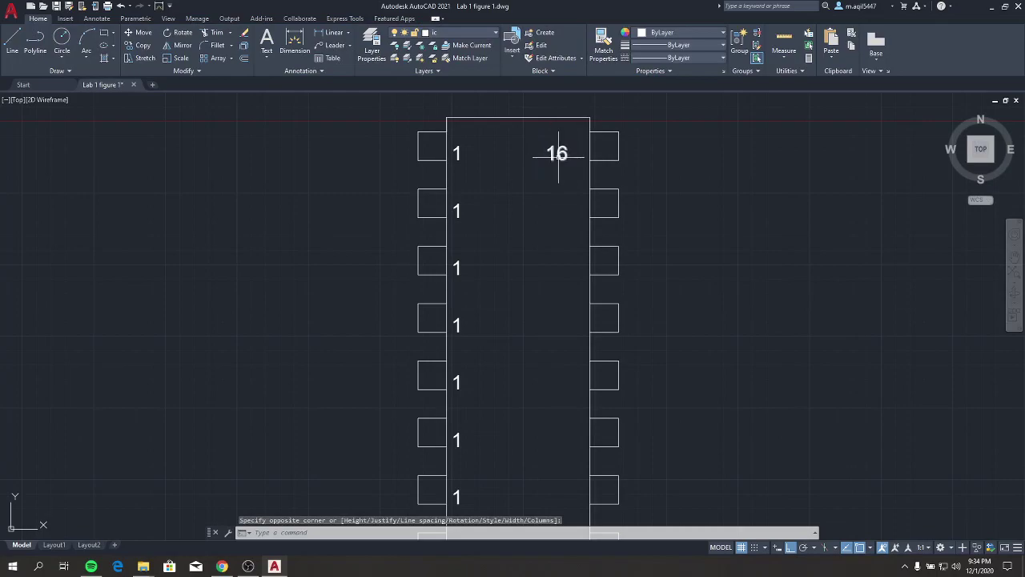
Select the '16' label for copying after a few abandoned COPY attempts
left_click(564, 154)
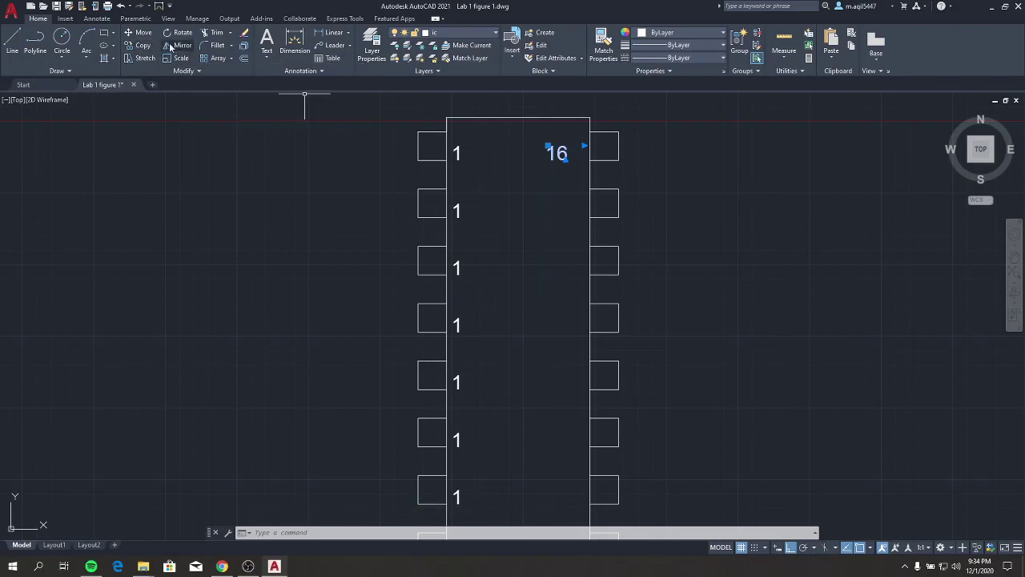
left_click(144, 46)
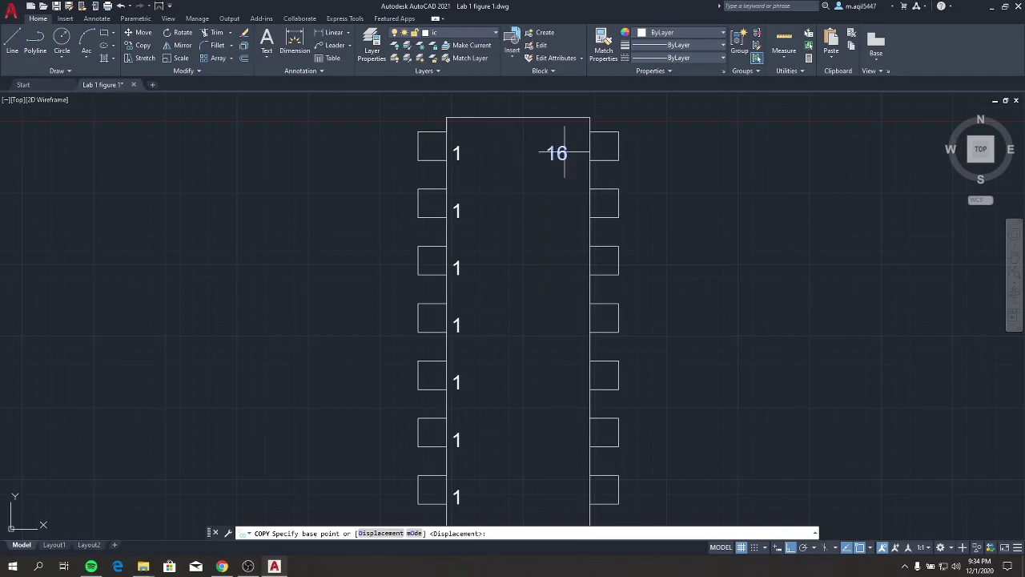
key("Return")
key("Return")
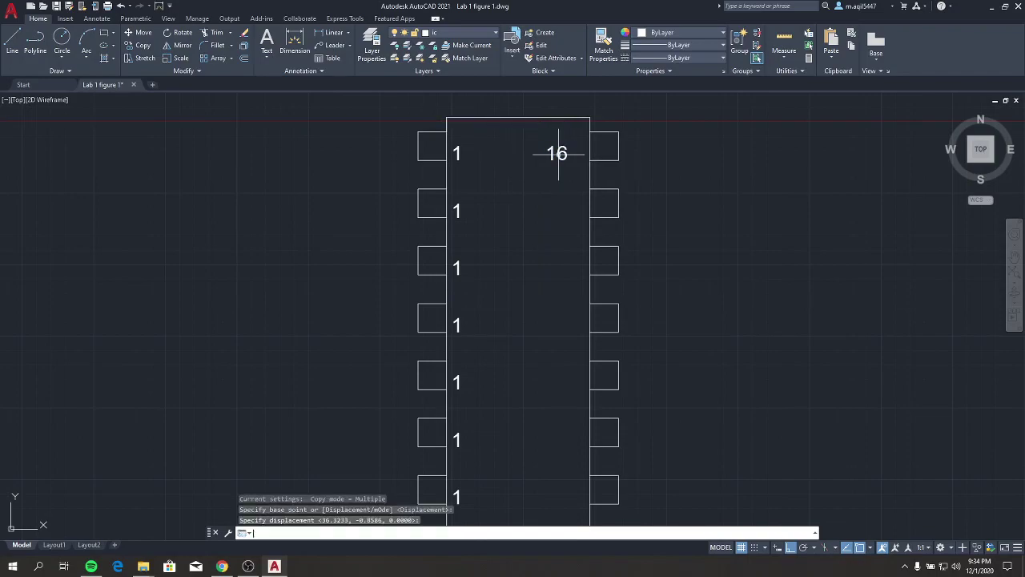
key("Return")
left_click(558, 154)
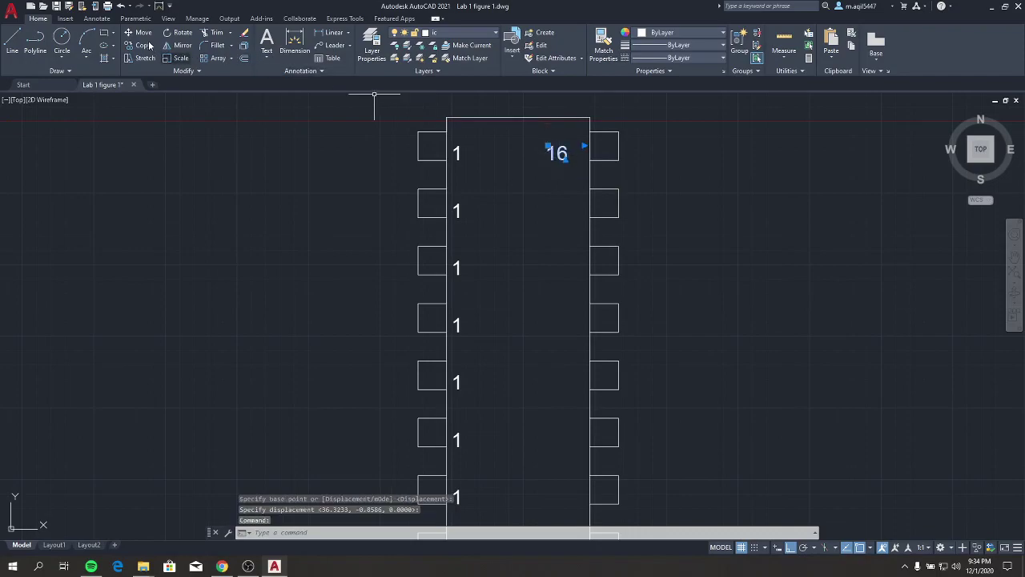
left_click(144, 45)
key("Return")
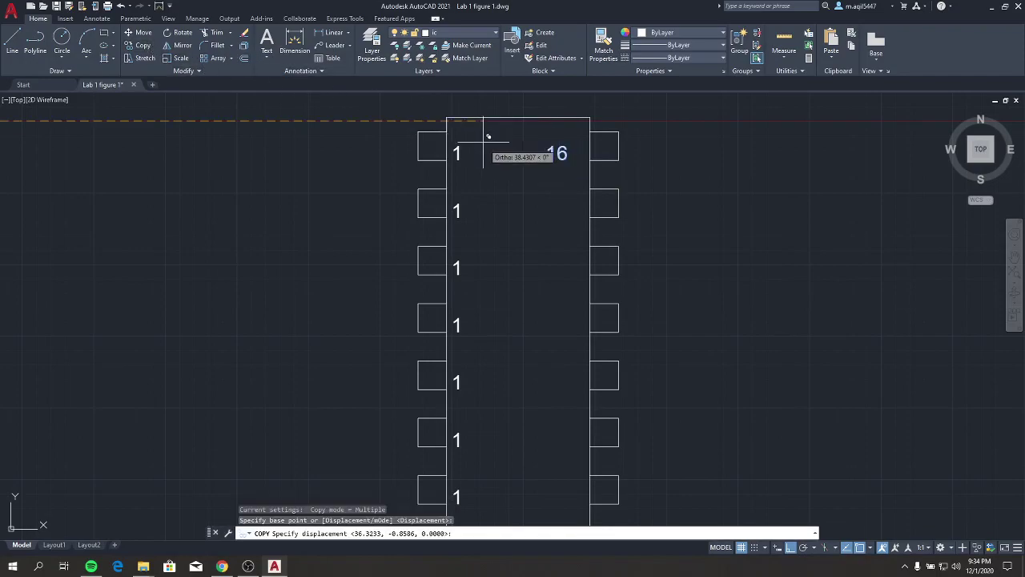
left_click(621, 143)
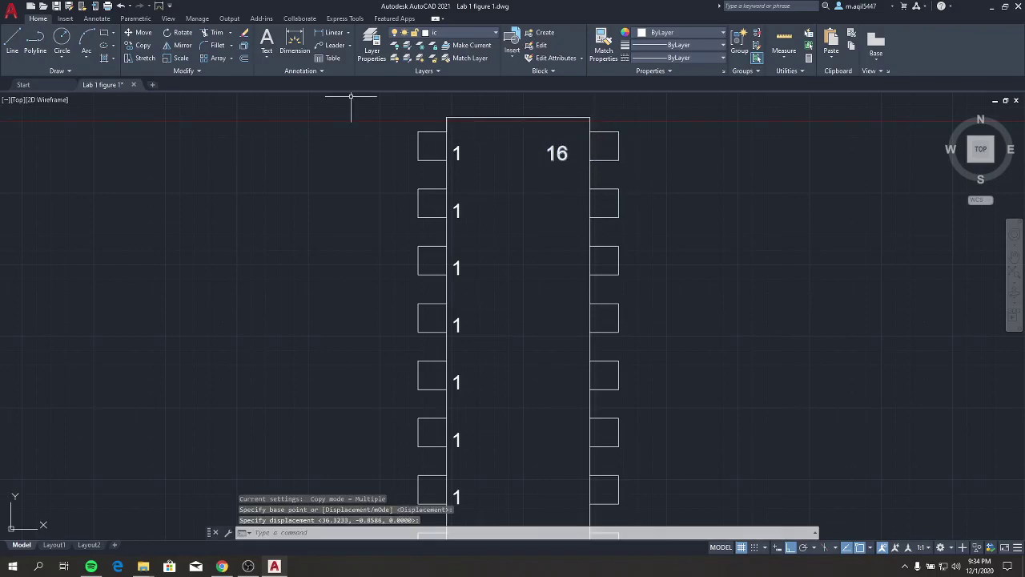
key("Return")
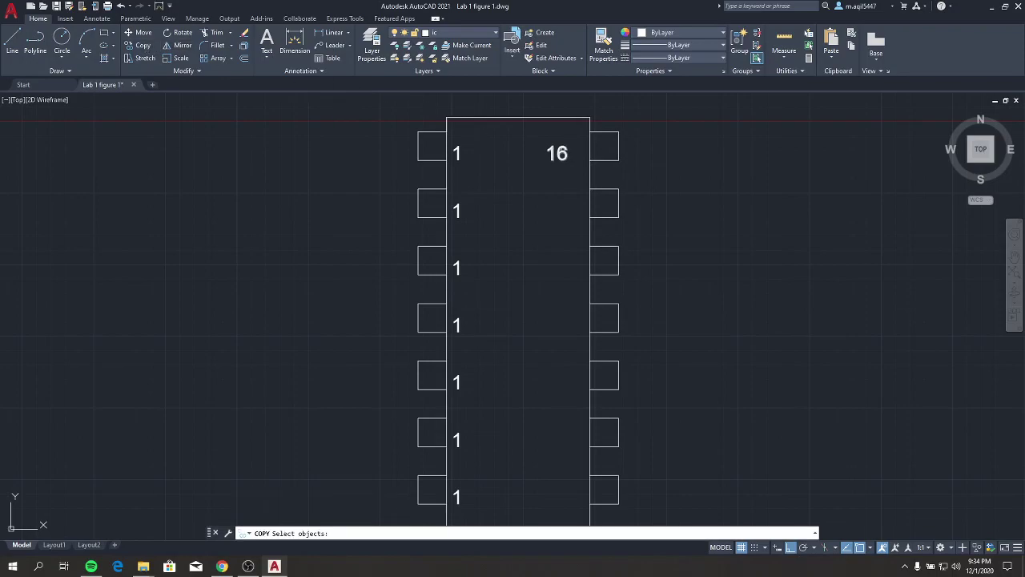
left_click(559, 153)
key("Return")
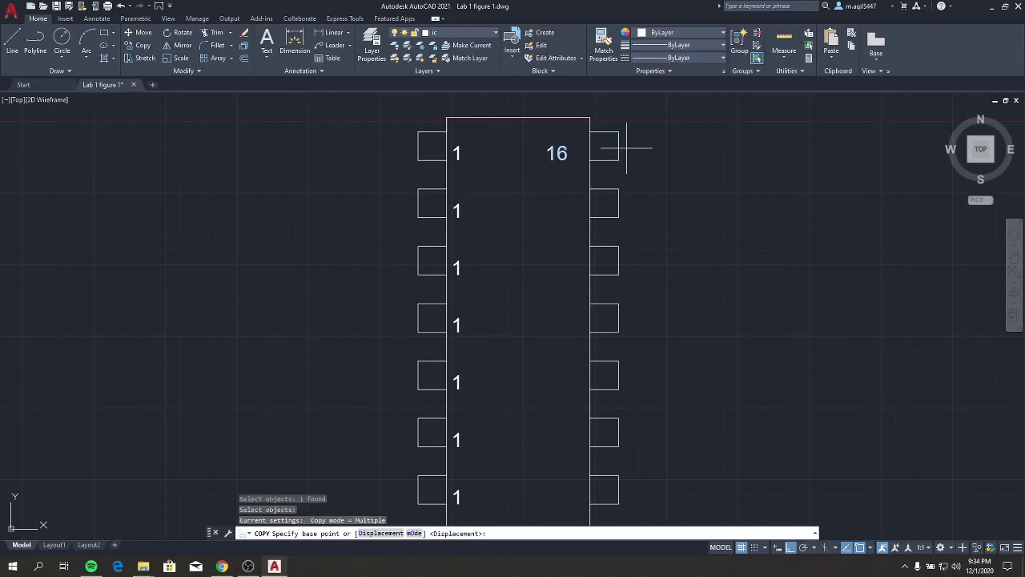
Place '16' copies beside the second through seventh right-side pins, then select the bottom one
left_click(619, 202)
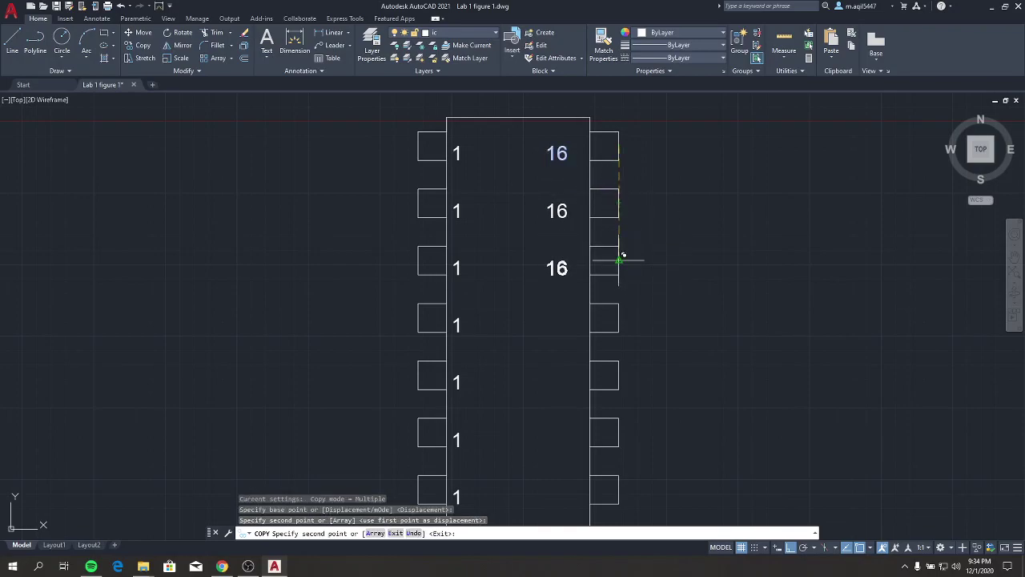
left_click(619, 260)
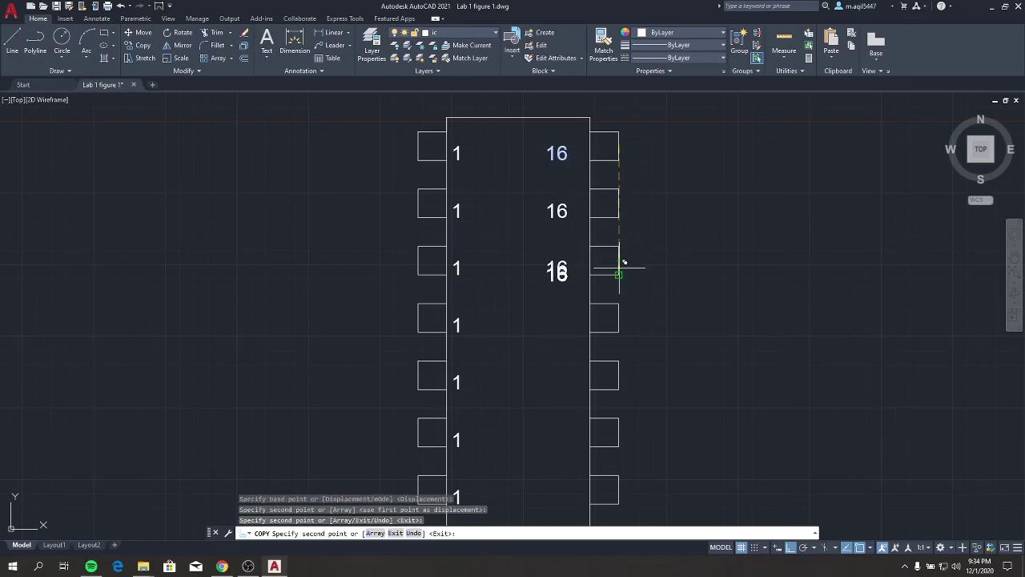
left_click(620, 317)
left_click(619, 374)
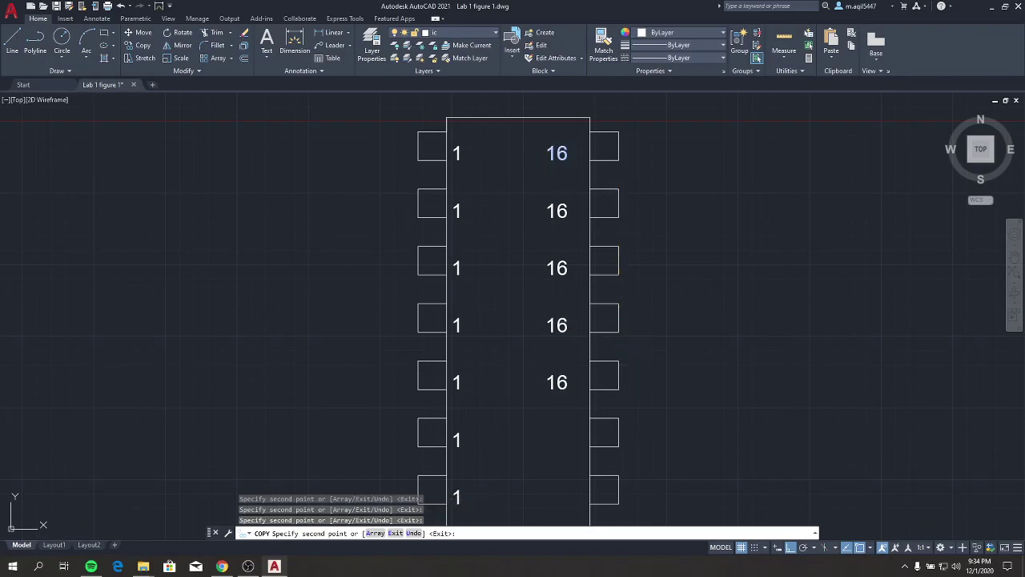
left_click(619, 431)
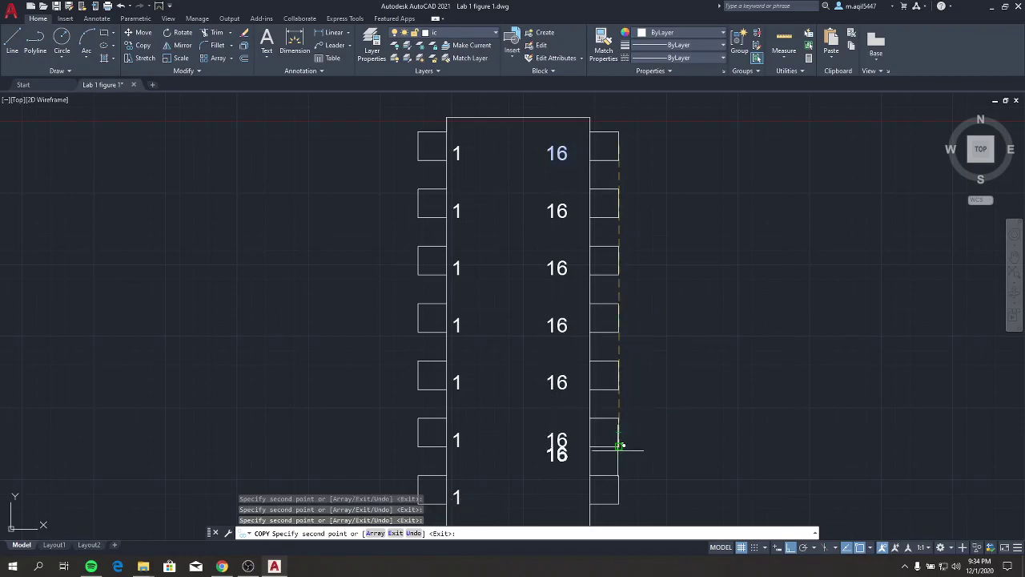
left_click(618, 487)
scroll(525, 124, "up", 2)
middle_click_drag(673, 516, 715, 355)
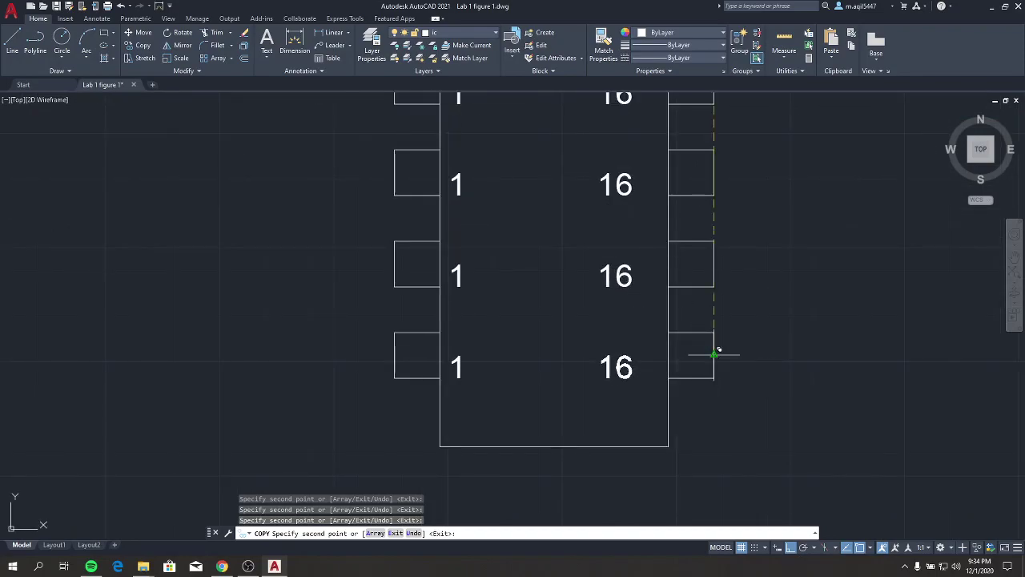
key("Escape")
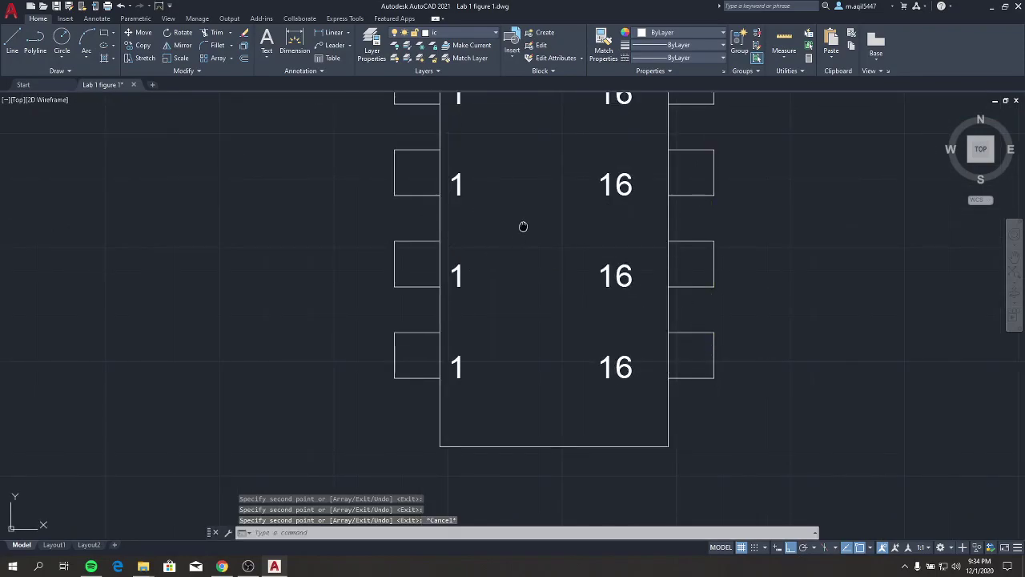
middle_click_drag(524, 224, 522, 270)
Renumber the two bottom right-side pin labels from 16 to 9 and 10
left_click(621, 417)
double_click(621, 416)
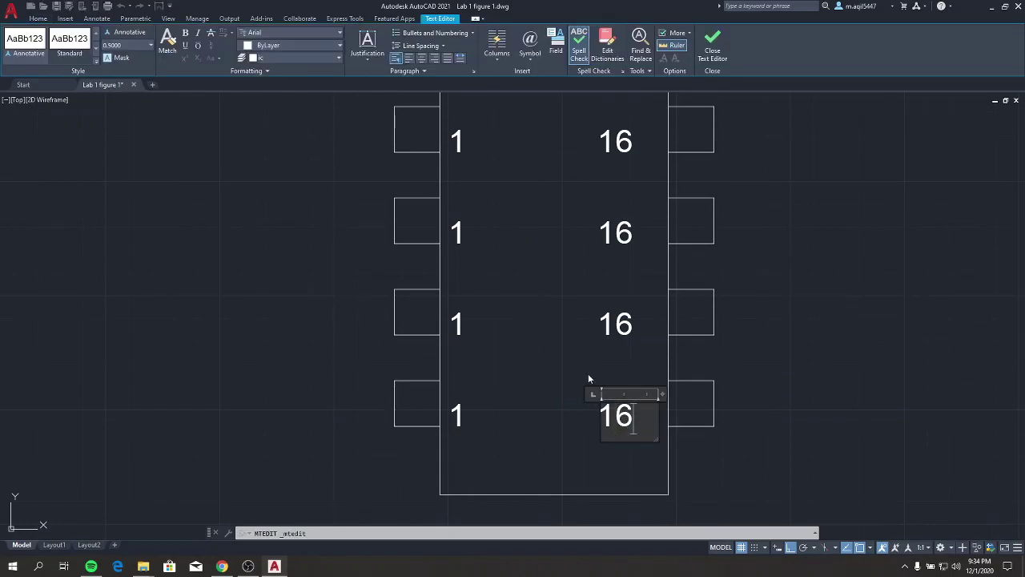
key("BackSpace")
key("BackSpace")
type("9")
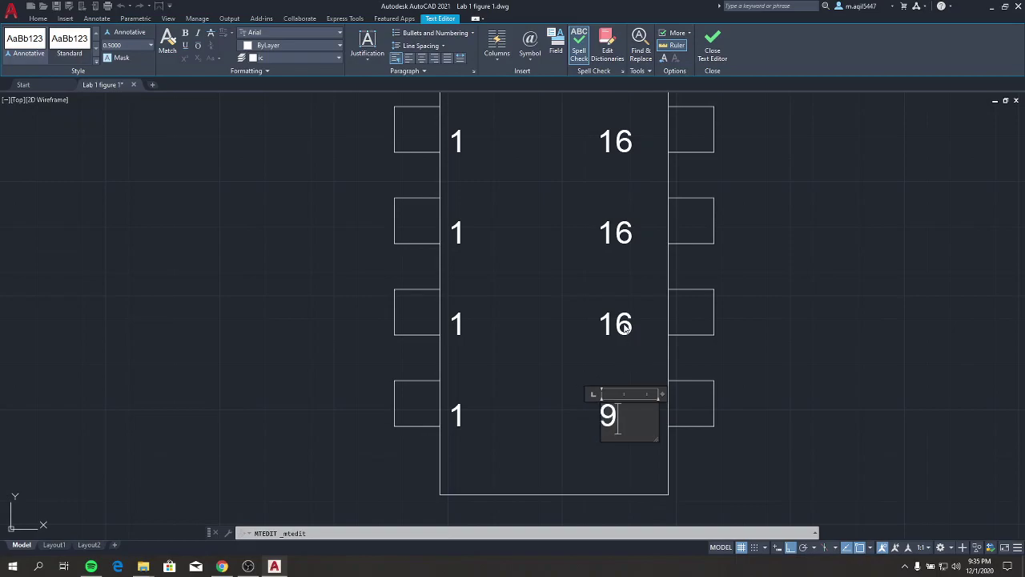
left_click(623, 322)
left_click(622, 323)
double_click(622, 323)
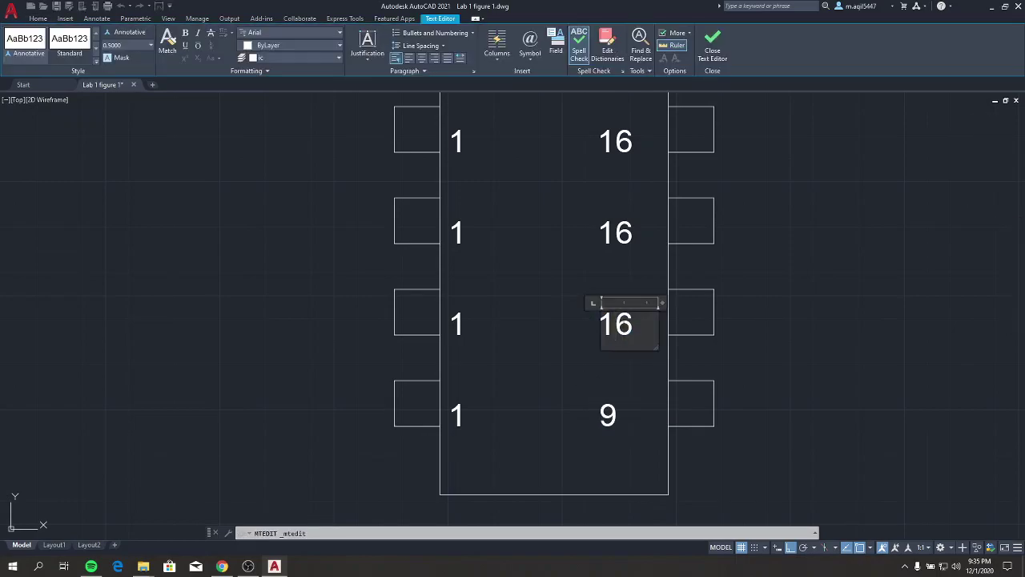
key("BackSpace")
type("0")
left_click(618, 231)
Change the next two right-side pin labels up to 11 and 12
left_click(619, 230)
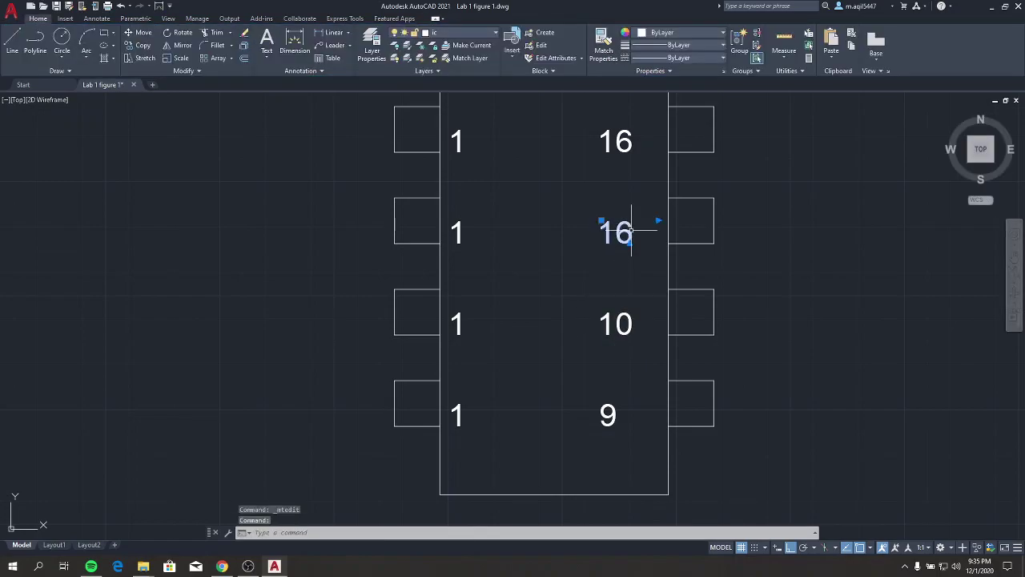
double_click(618, 231)
key("BackSpace")
type("1")
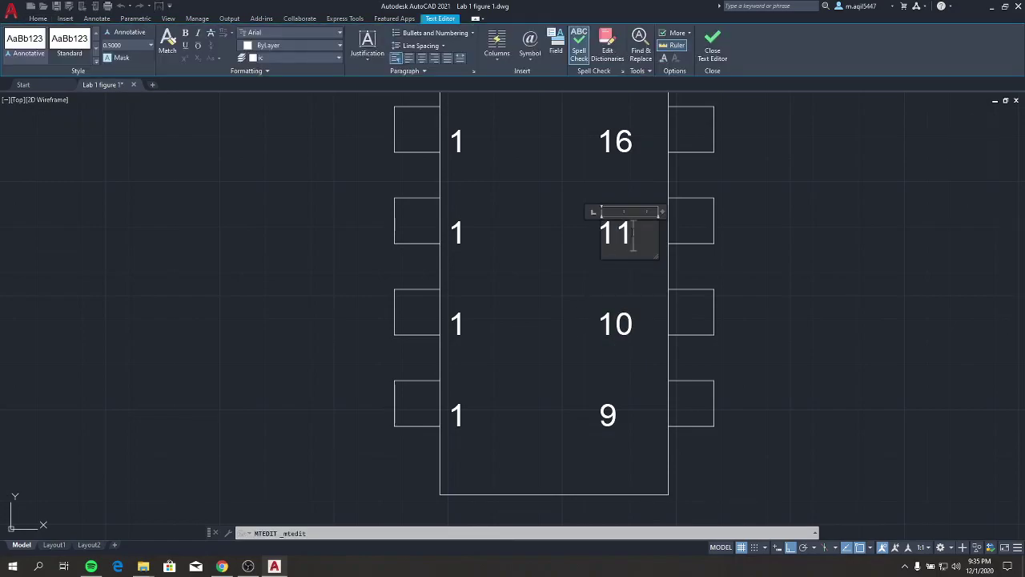
left_click(608, 140)
left_click(622, 137)
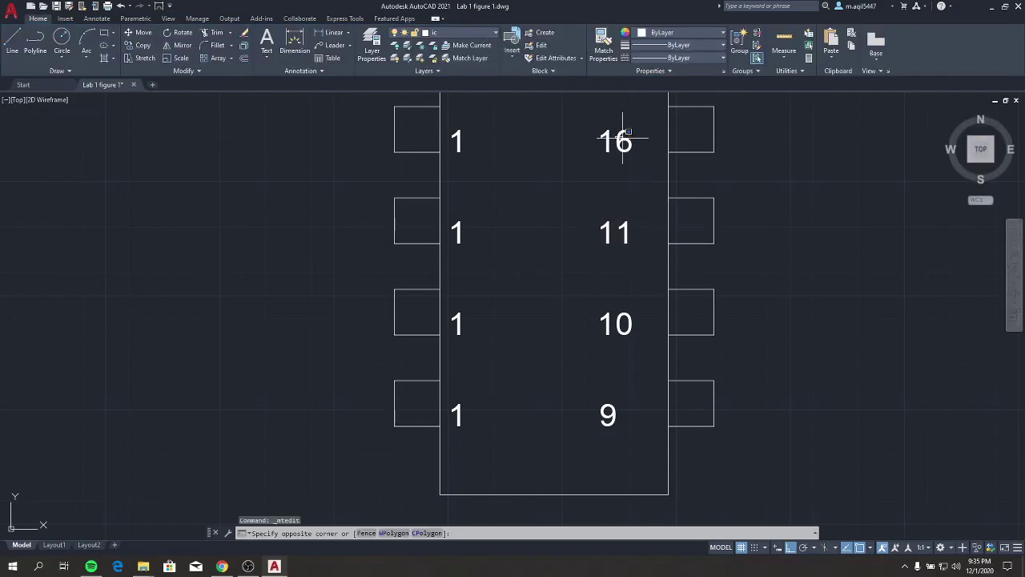
left_click(624, 138)
left_click(625, 141)
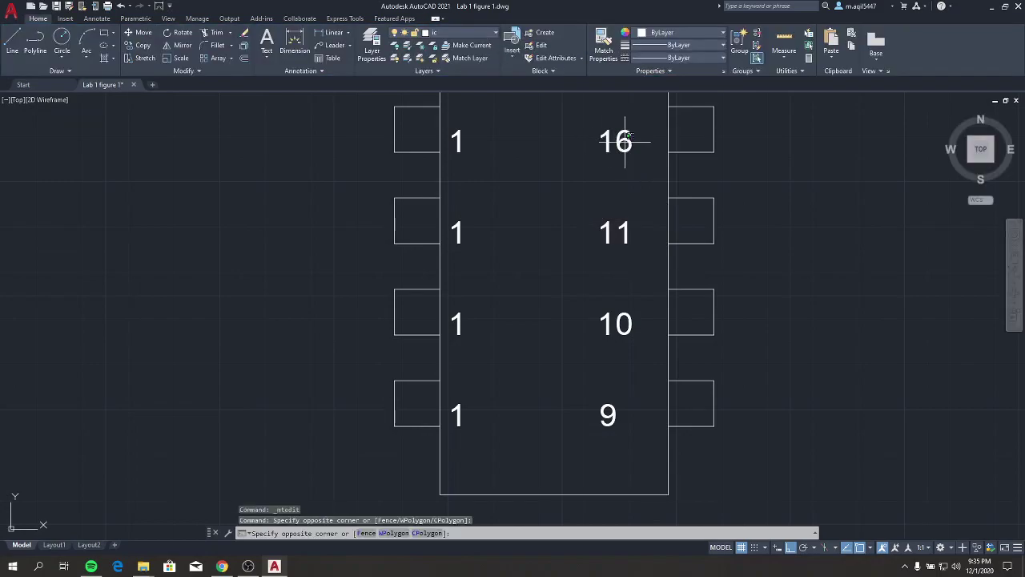
left_click(626, 141)
double_click(616, 151)
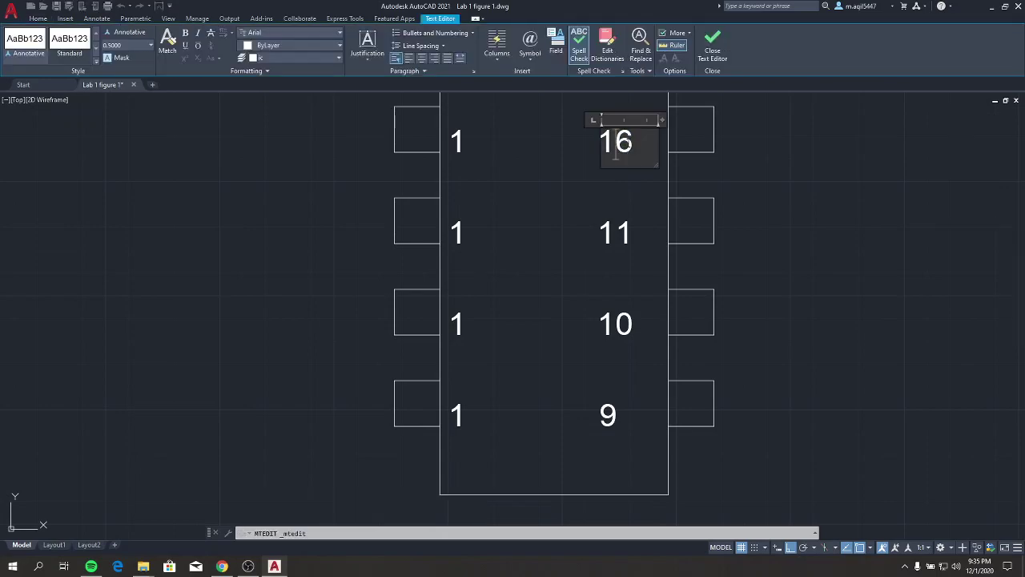
key("BackSpace")
type("2")
Renumber the following two right-side pin labels as 13 and 14
mouse_move(581, 180)
middle_mouse_down()
mouse_move(549, 222)
mouse_move(549, 380)
middle_mouse_up()
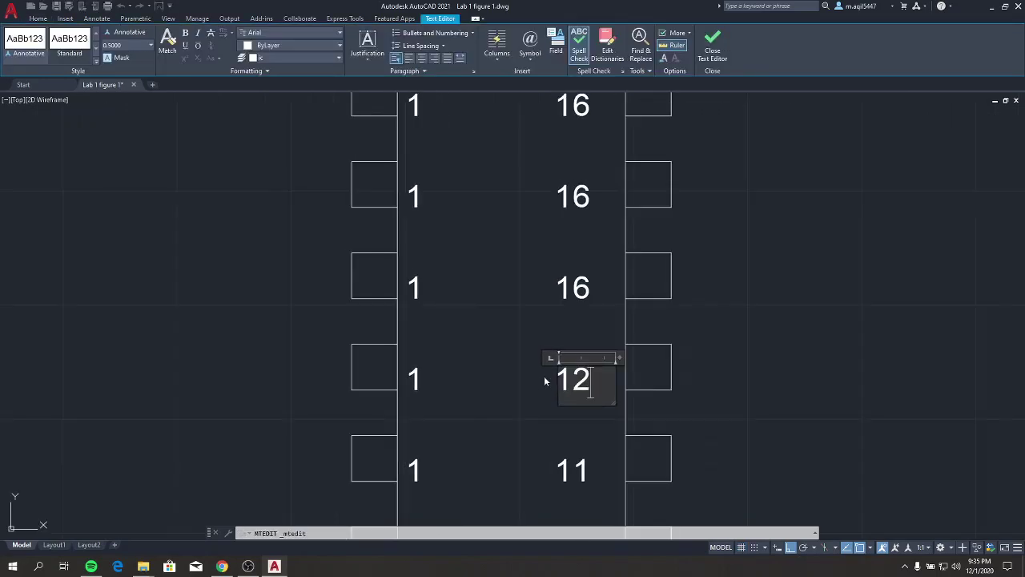
left_click(579, 290)
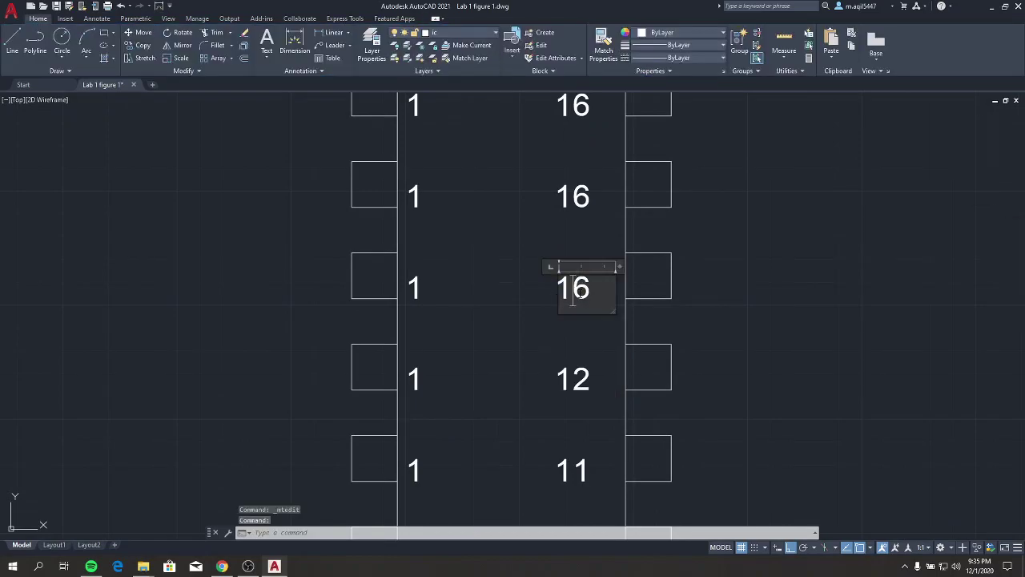
key("BackSpace")
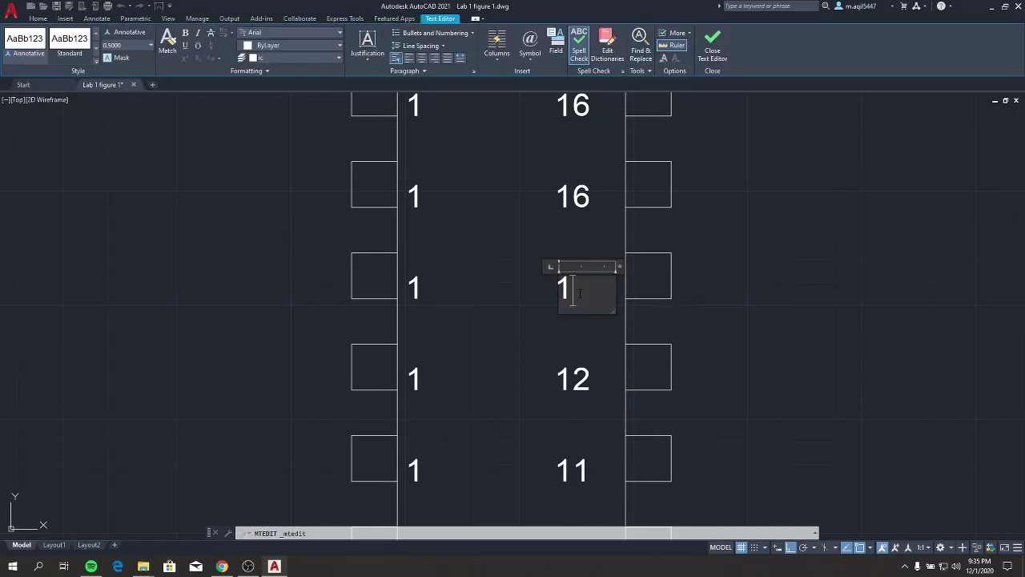
type("3")
left_click(587, 207)
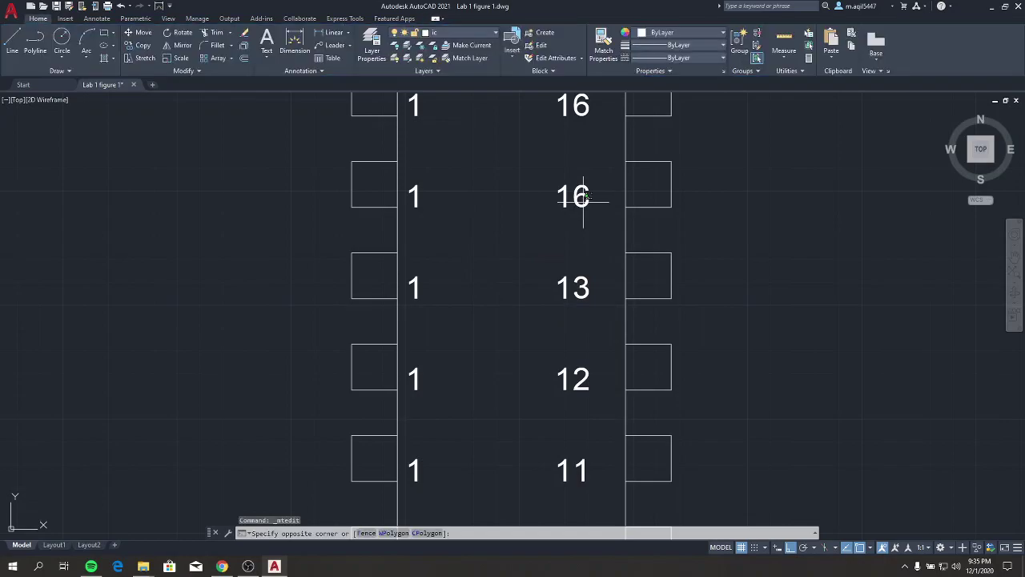
left_click(585, 203)
double_click(585, 202)
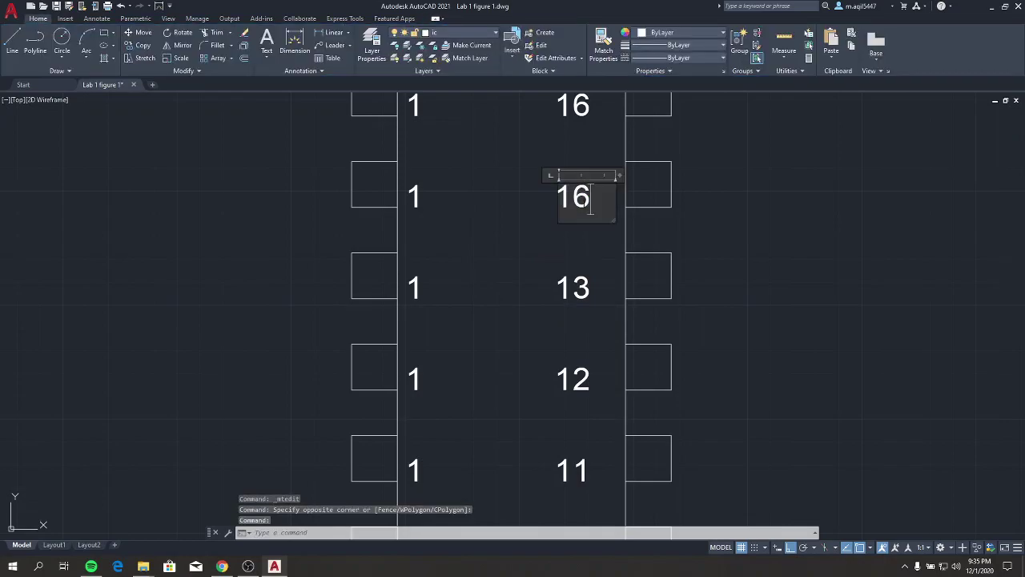
key("BackSpace")
type("4")
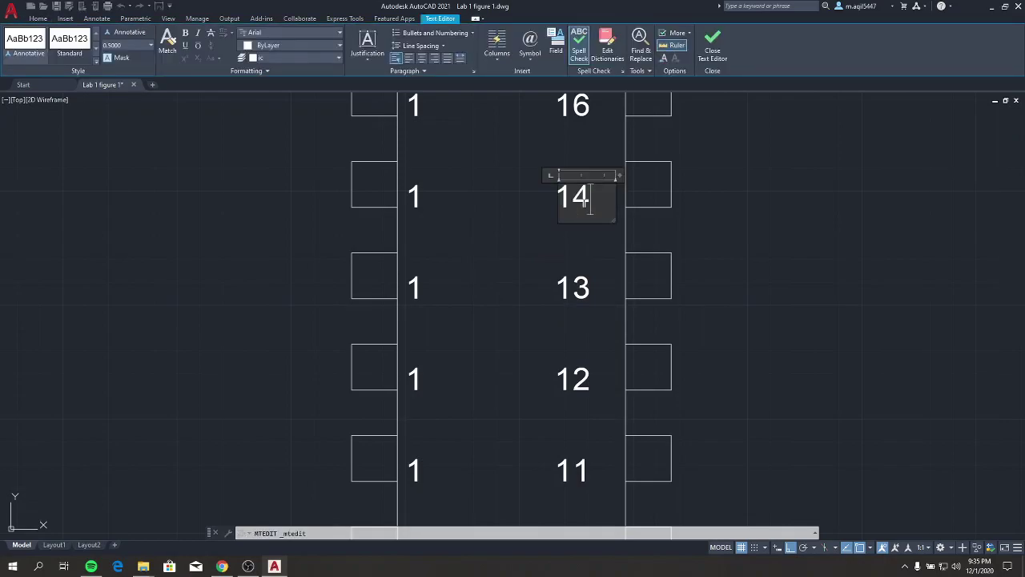
left_click(582, 107)
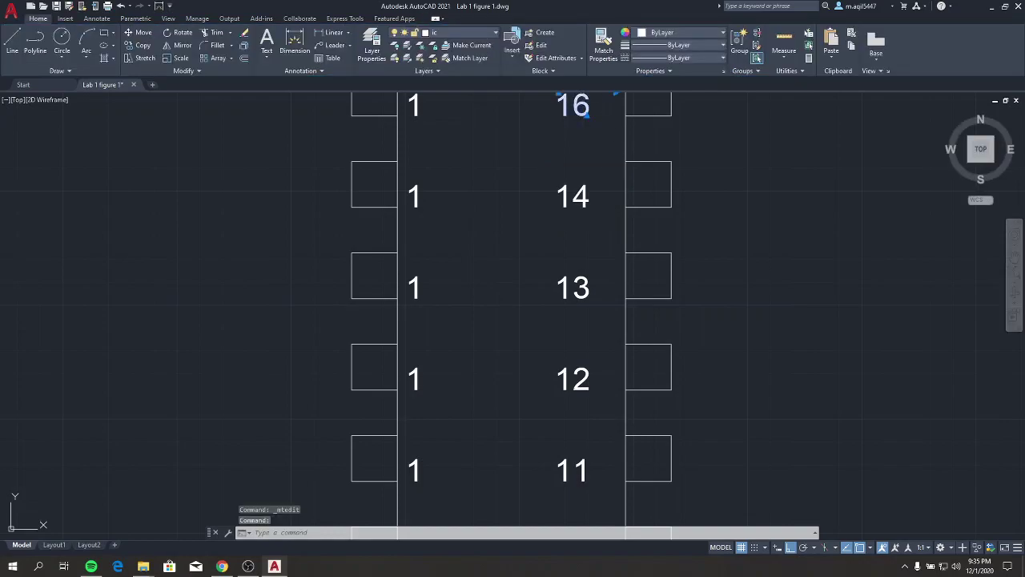
Set the top two right-side pin labels to 15 and 16
double_click(584, 109)
key("BackSpace")
type("5")
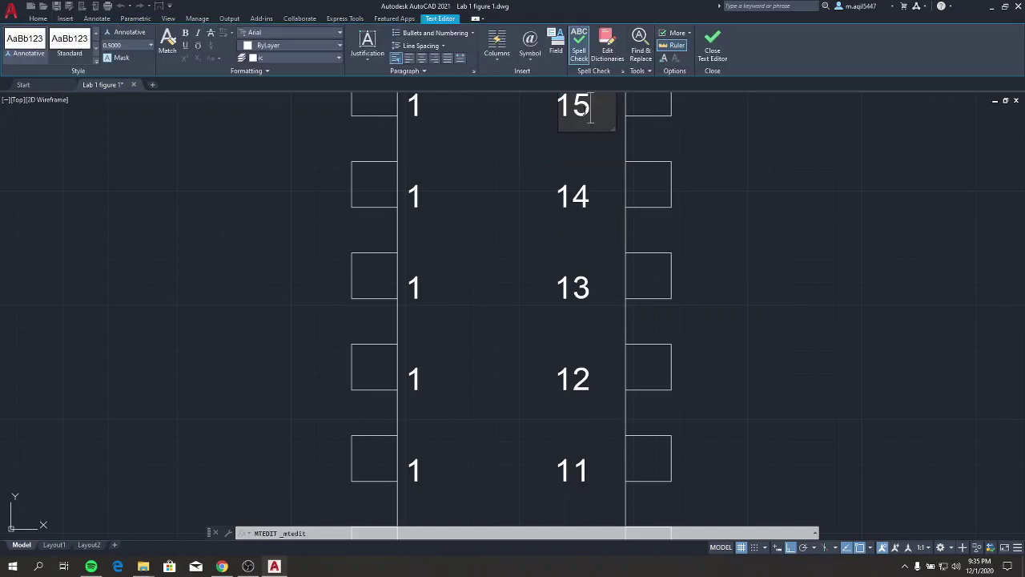
middle_click_drag(539, 130, 507, 314)
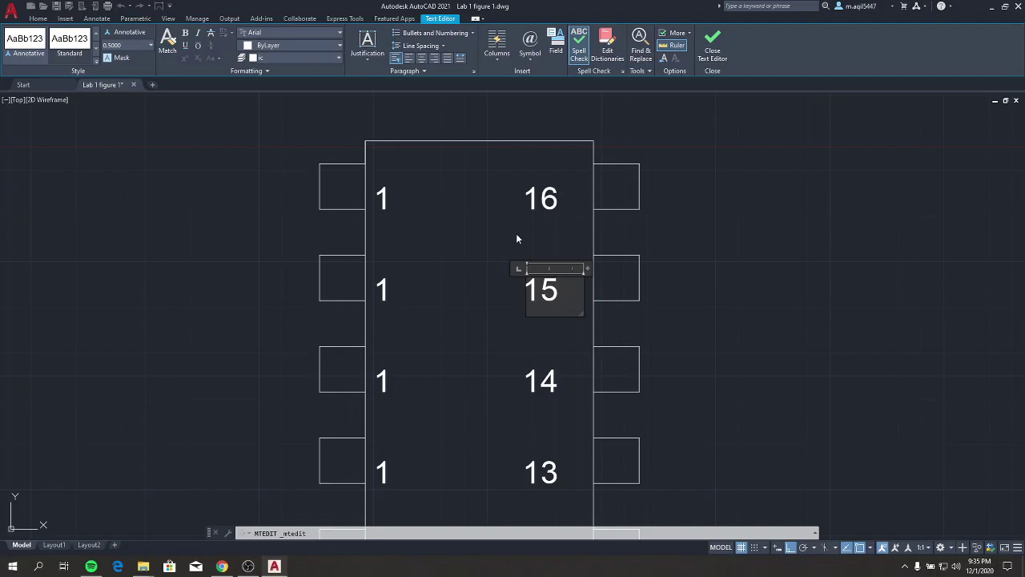
left_click(552, 206)
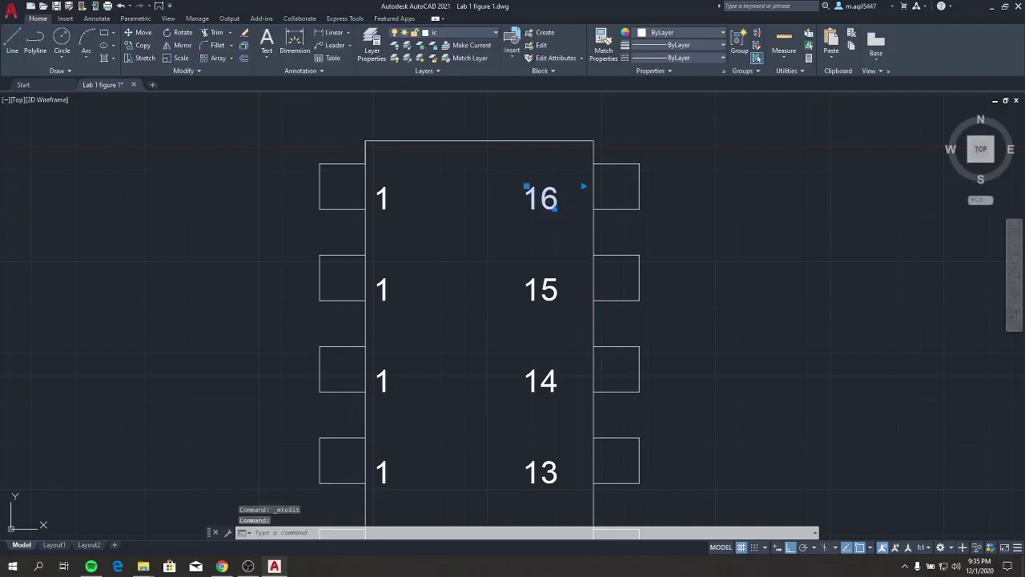
double_click(555, 202)
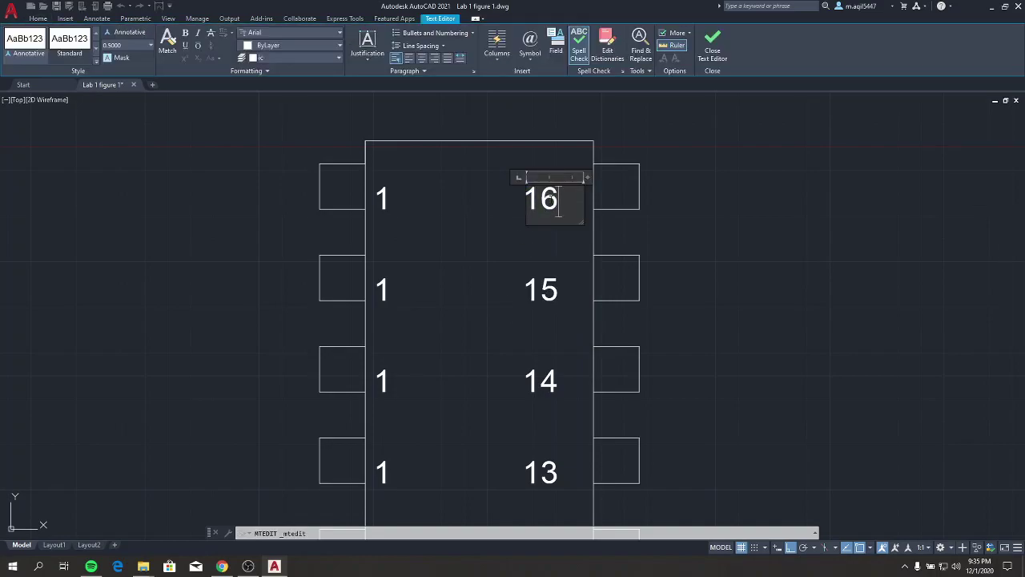
left_click(425, 273)
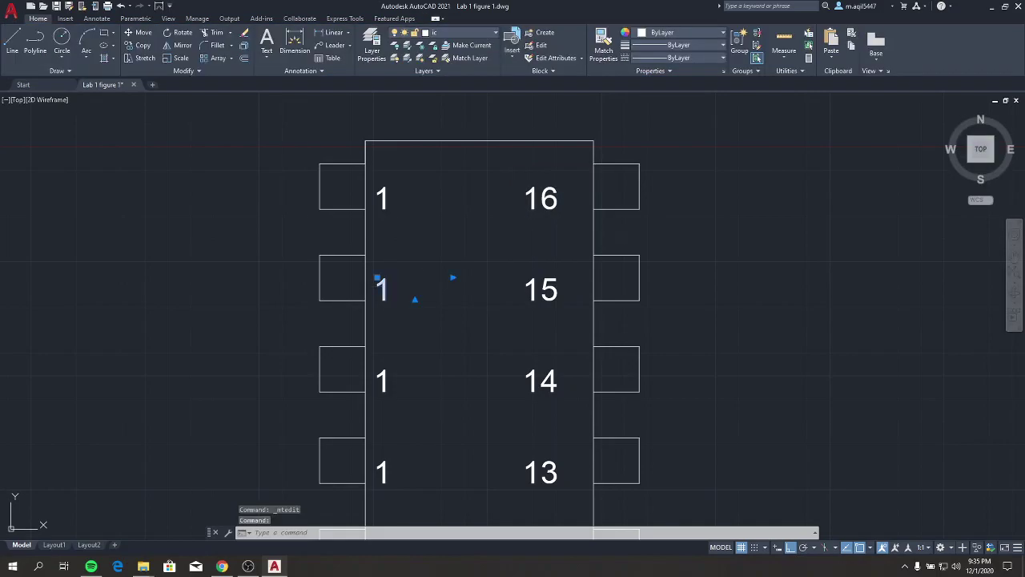
Number the second, third and fourth left-side pins 2, 3 and 4
double_click(386, 292)
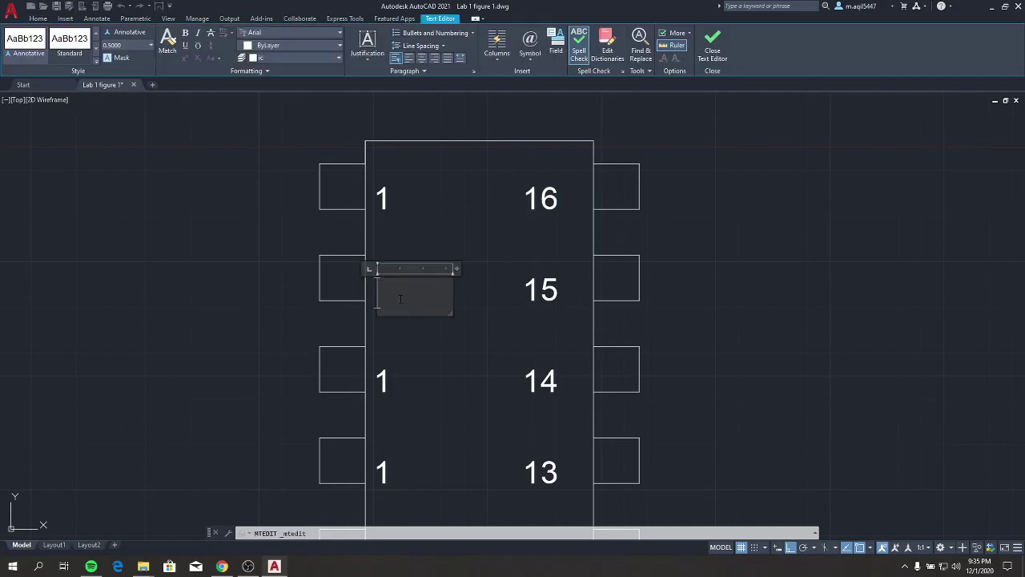
type("2")
left_click(382, 373)
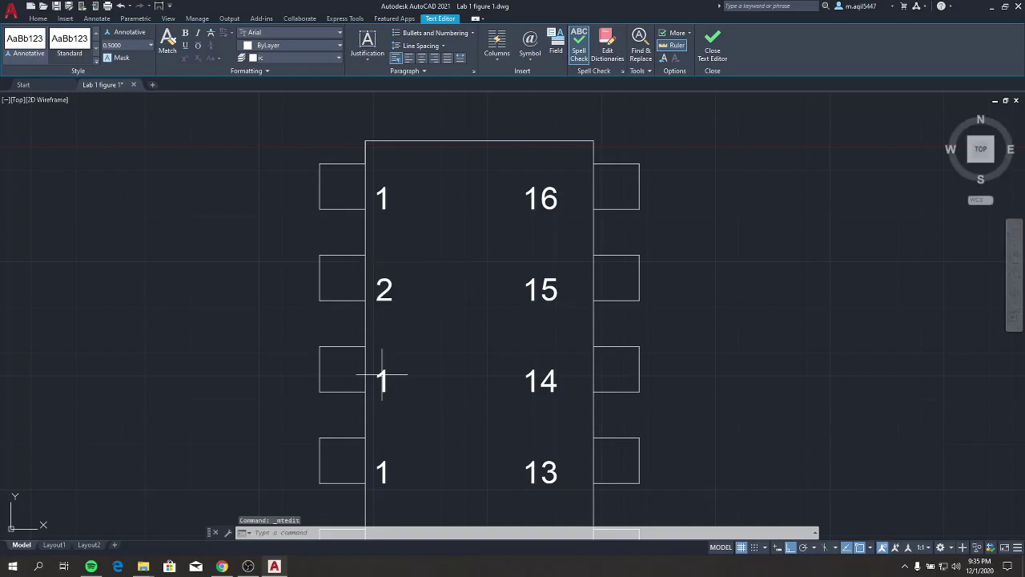
double_click(385, 378)
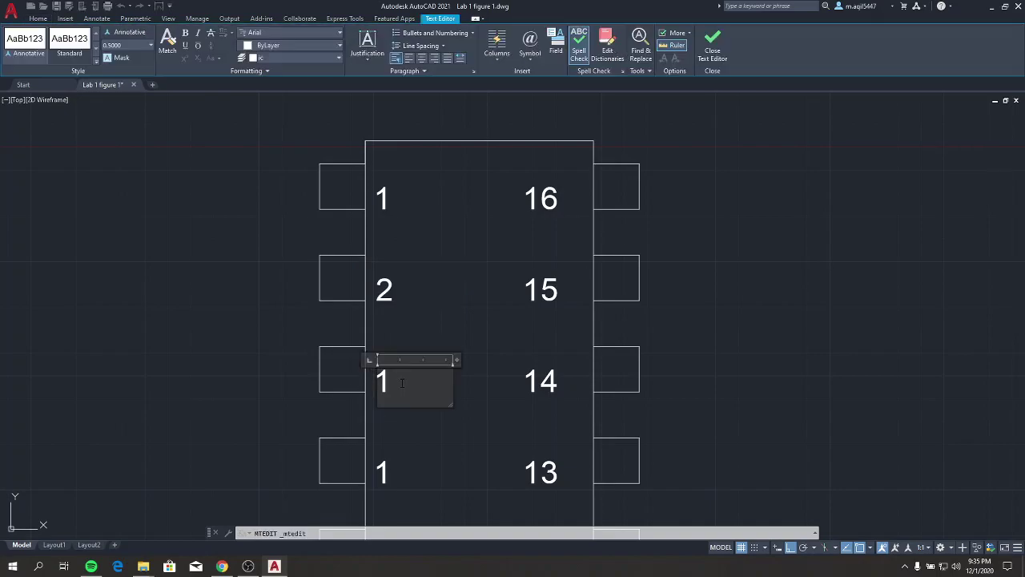
type("3")
left_click(396, 467)
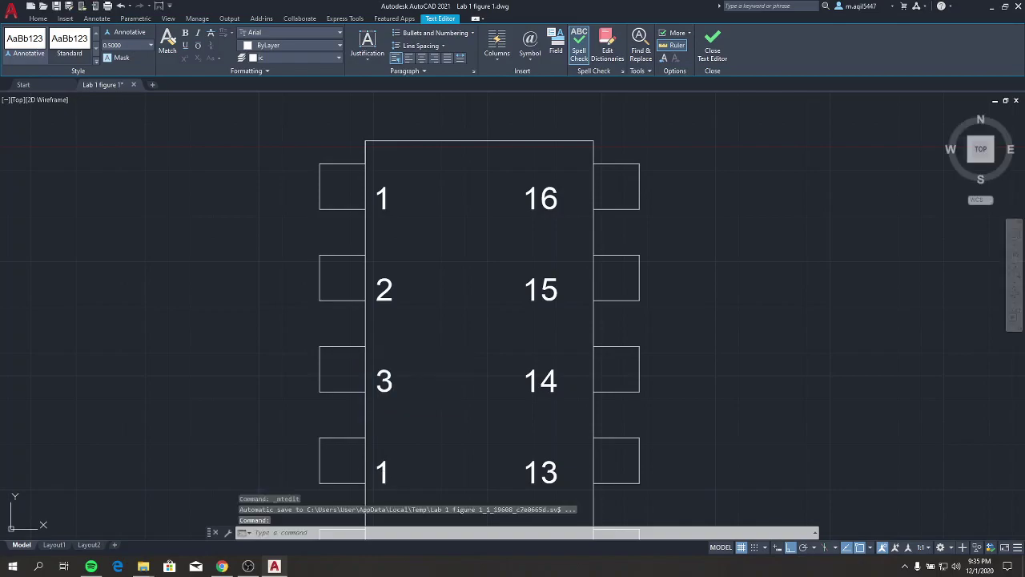
left_click(385, 469)
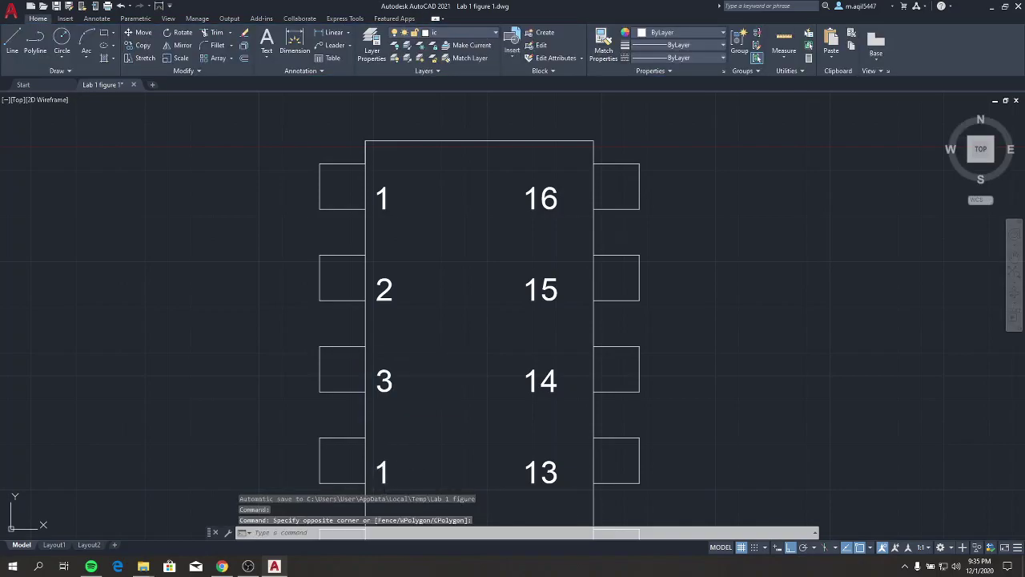
double_click(406, 465)
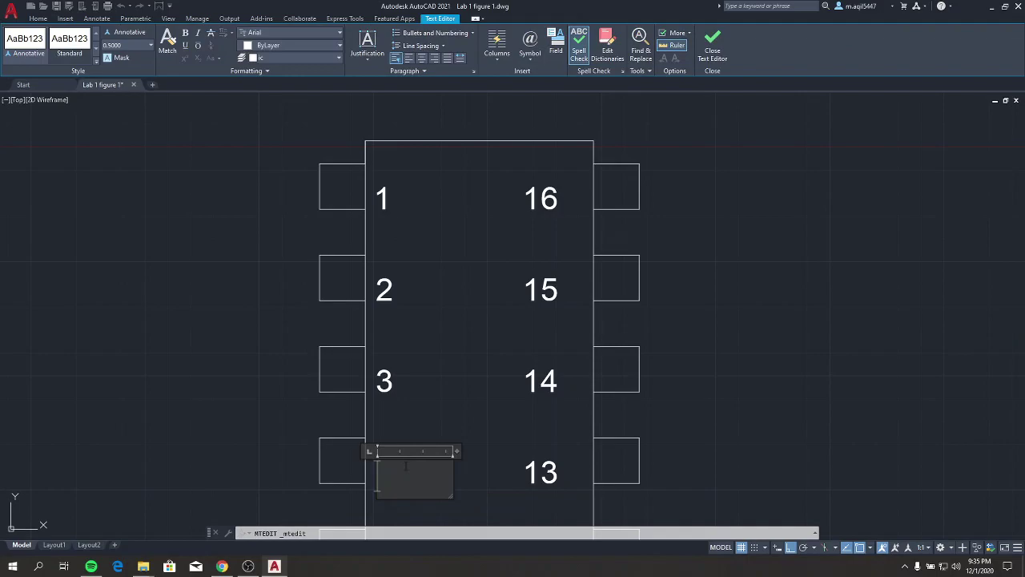
type("4")
middle_click_drag(439, 345, 428, 216)
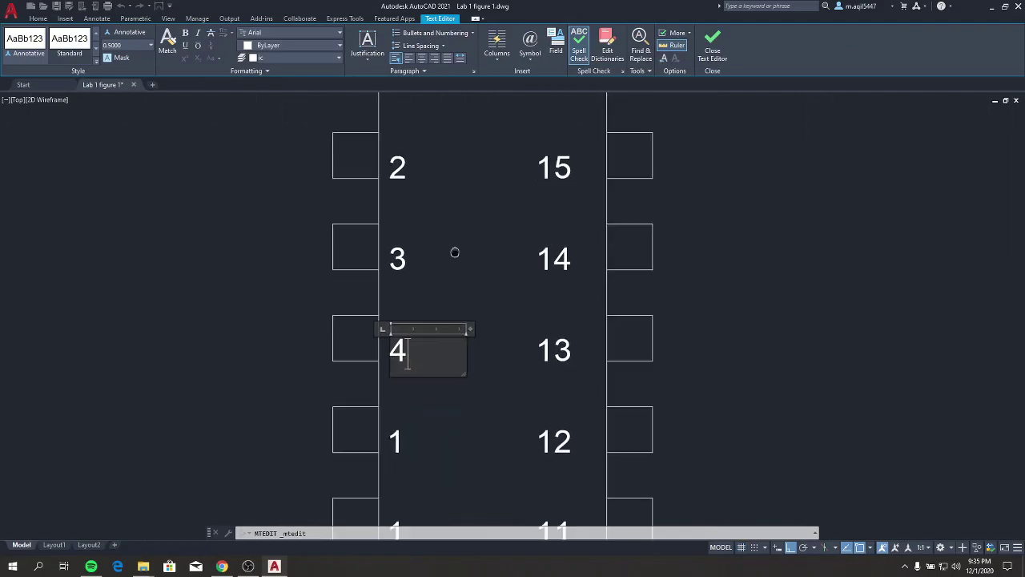
left_click(404, 335)
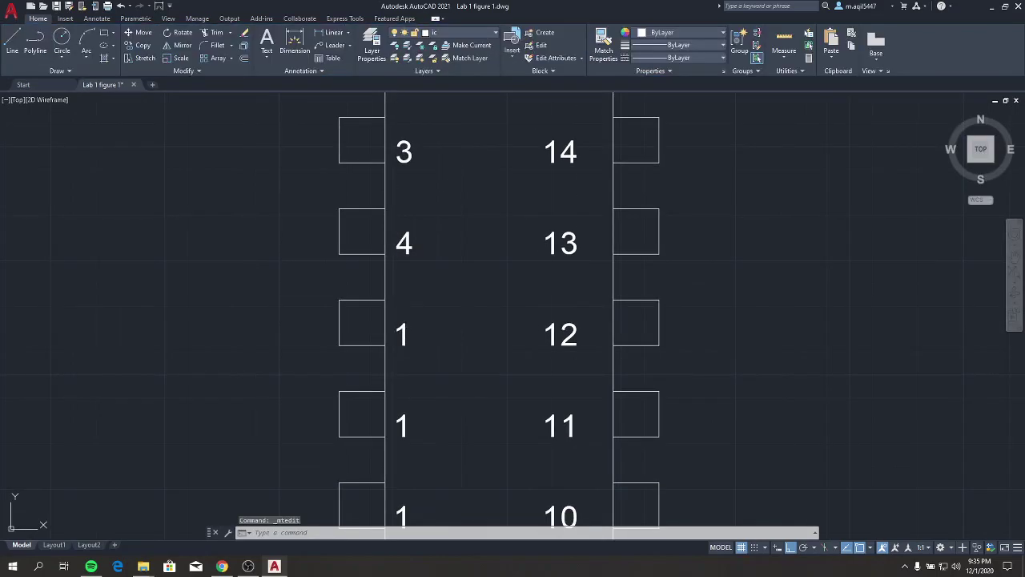
Number the fifth and sixth left-side pins 5 and 6
double_click(404, 334)
type("5")
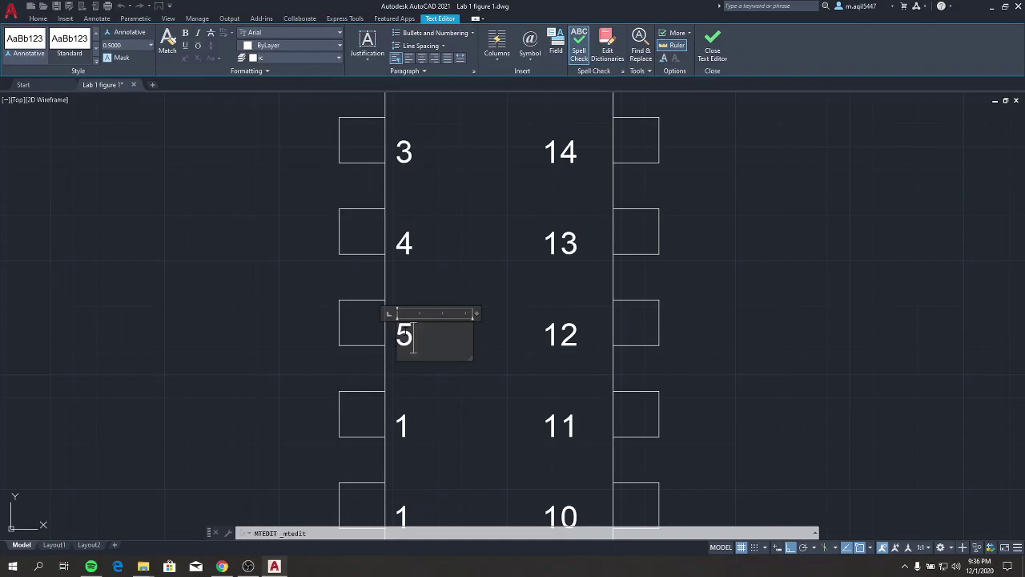
left_click(405, 427)
double_click(403, 426)
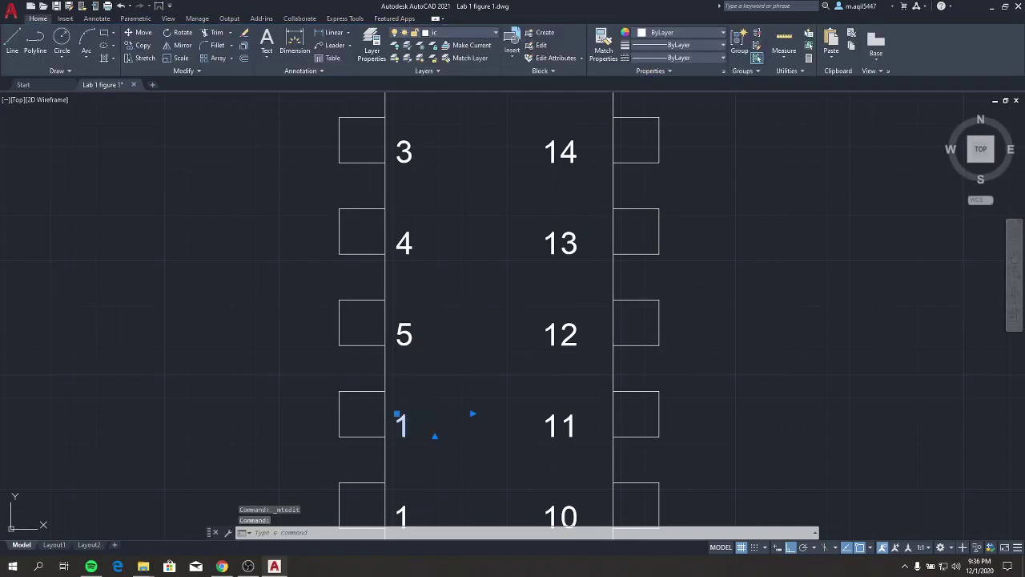
type("6")
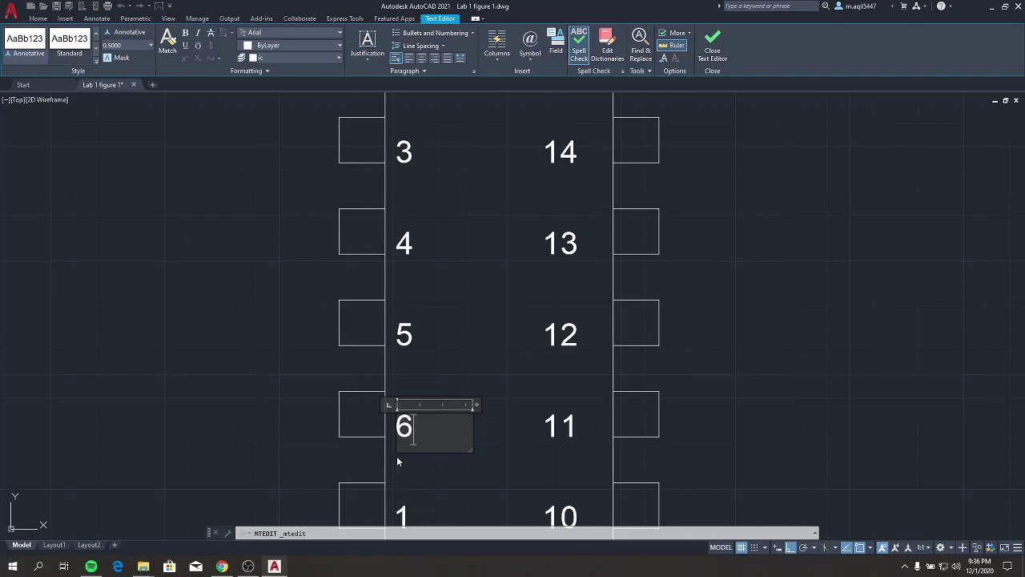
middle_click_drag(441, 481, 462, 226)
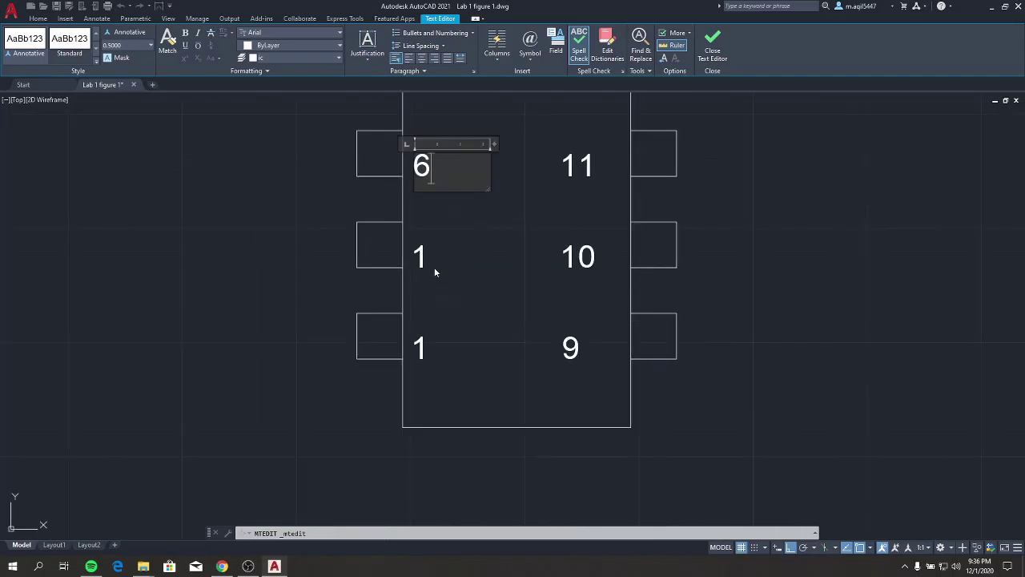
left_click(434, 272)
Number the last two left-side pins 7 and 8
double_click(425, 256)
type("7")
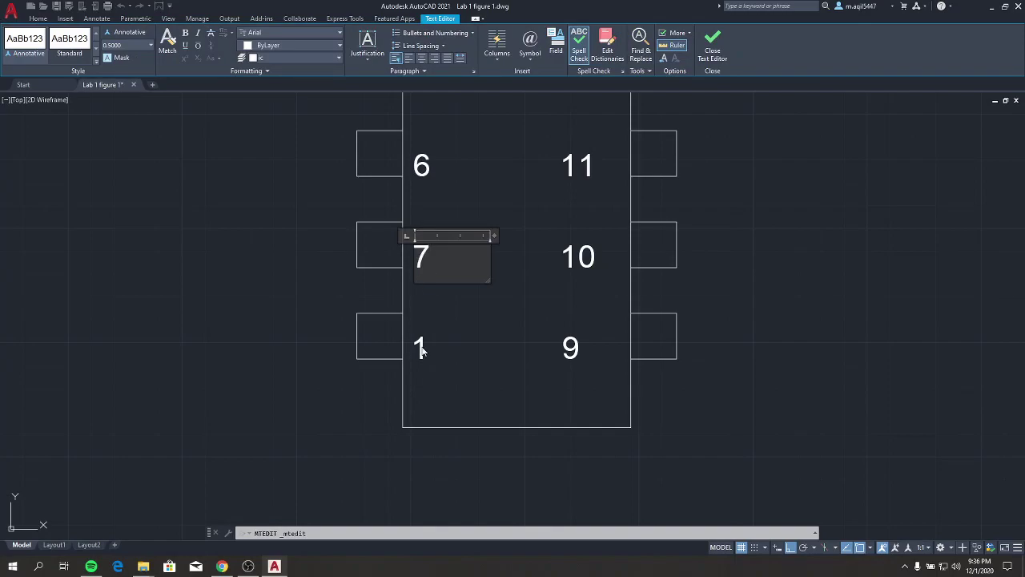
left_click(421, 350)
double_click(421, 350)
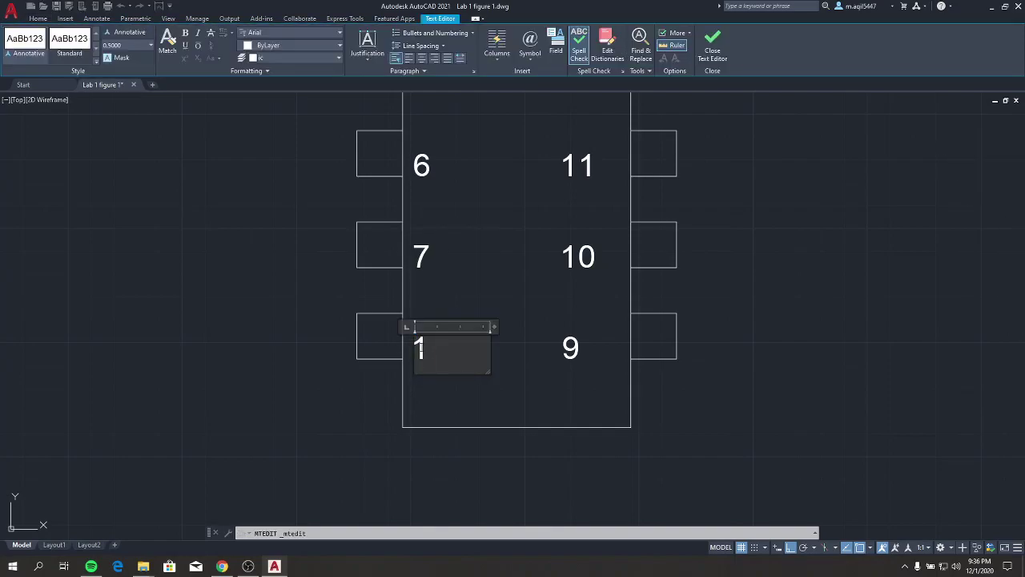
key("BackSpace")
type("8")
key("Return")
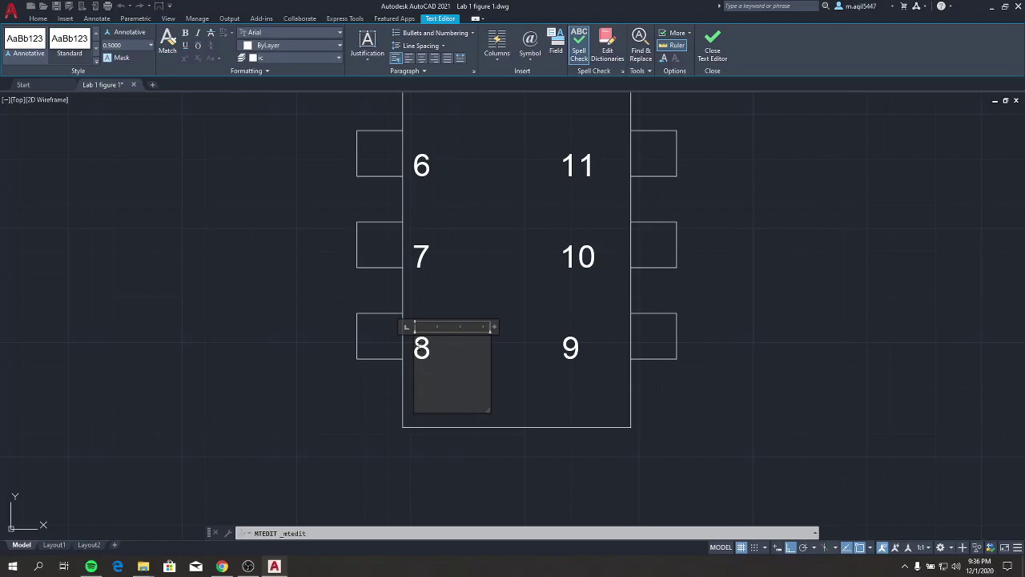
key("BackSpace")
left_click(528, 355)
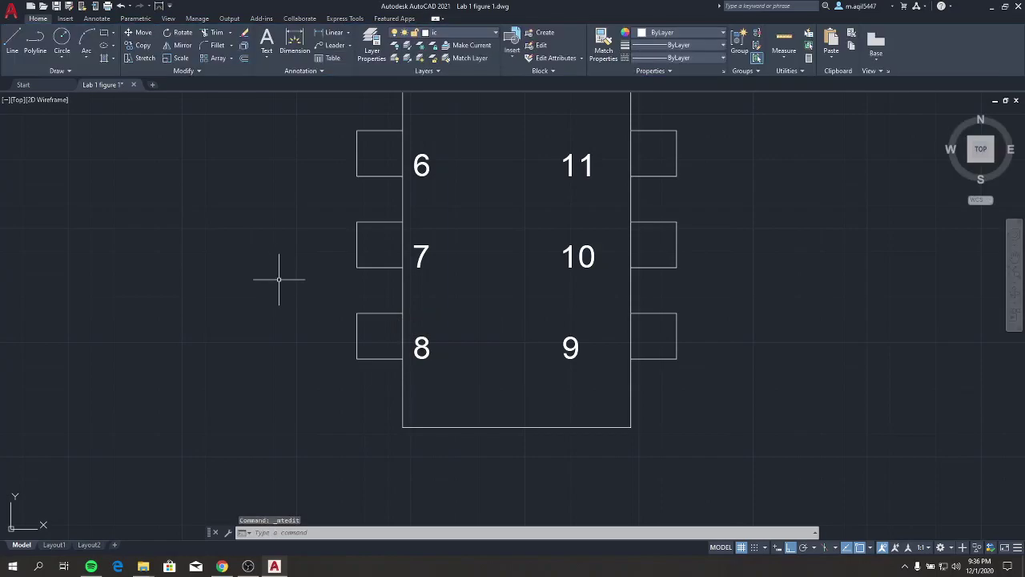
Zoom out and pan so the whole 16-pin chip is visible
middle_click_drag(532, 195, 508, 238)
scroll(508, 237, "down", 2)
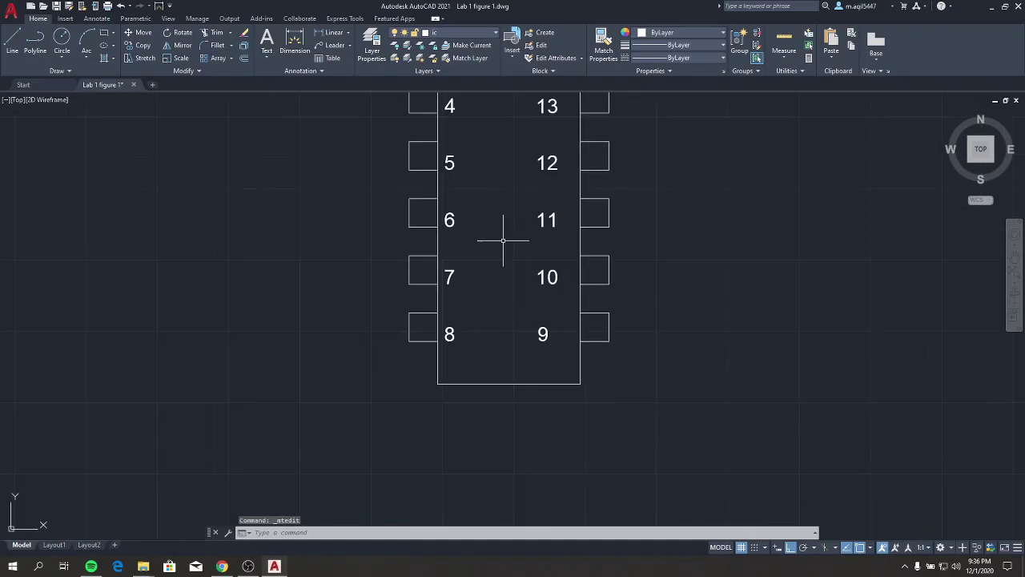
scroll(499, 155, "down", 2)
middle_click_drag(499, 156, 477, 276)
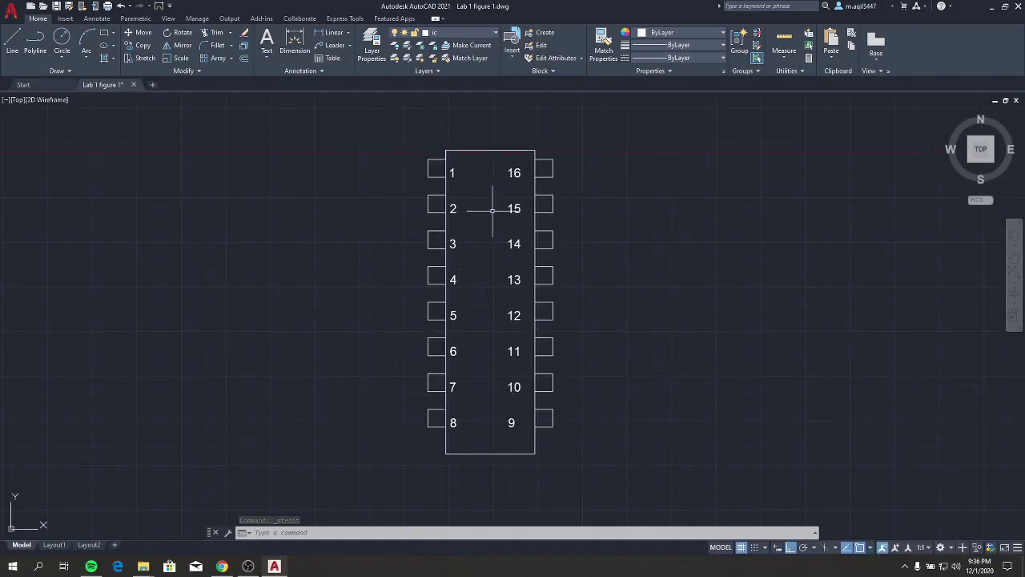
middle_click_drag(464, 211, 465, 258)
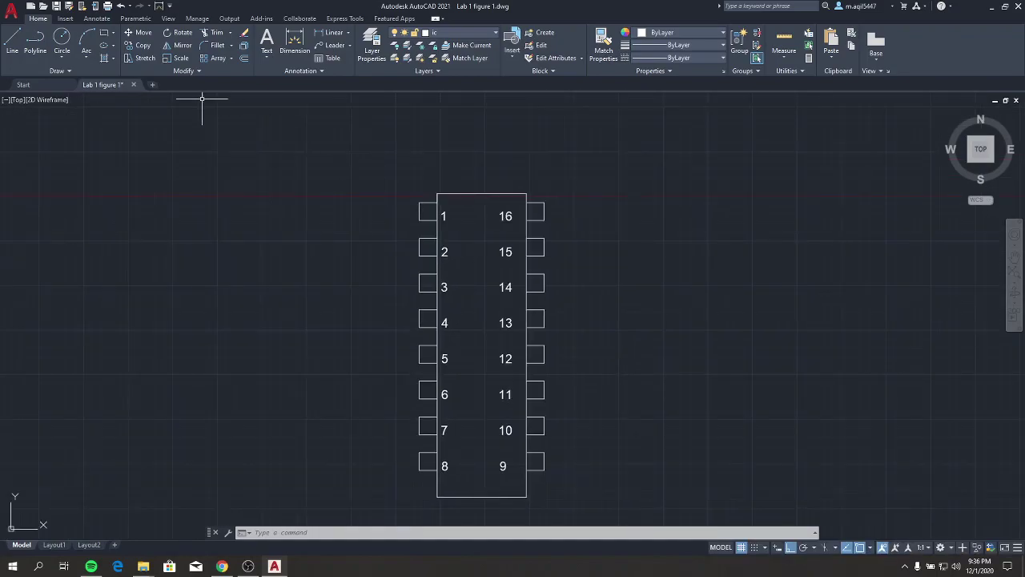
Draw a circle of radius 0.5 centred on the midpoint of the chip's top edge
left_click(63, 37)
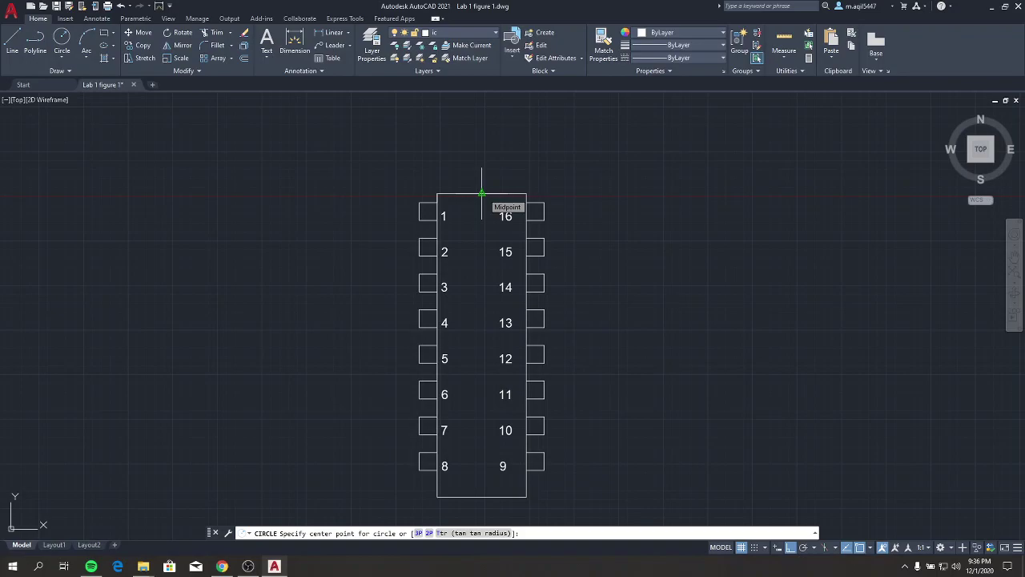
left_click(482, 193)
type("0.5")
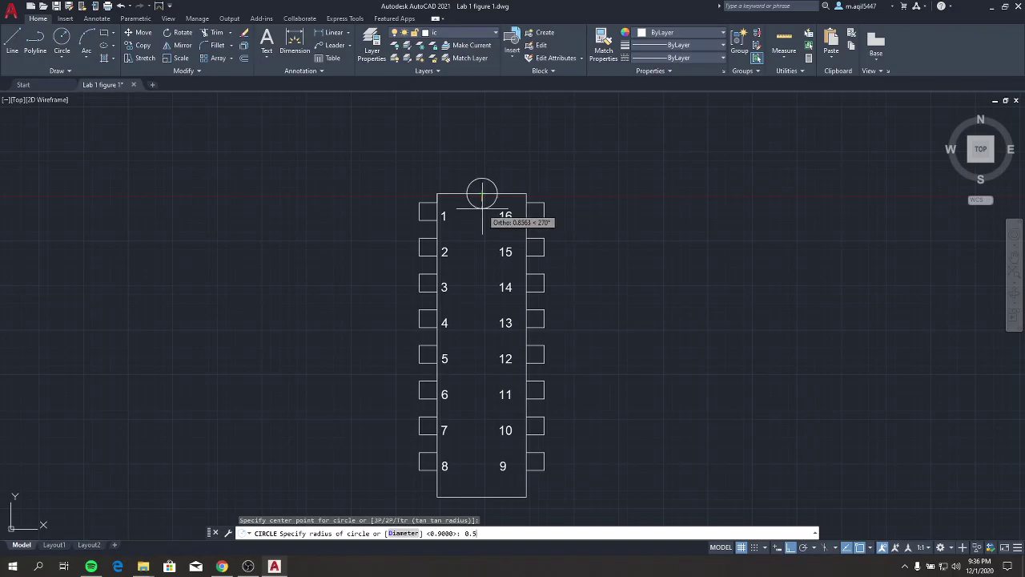
key("Return")
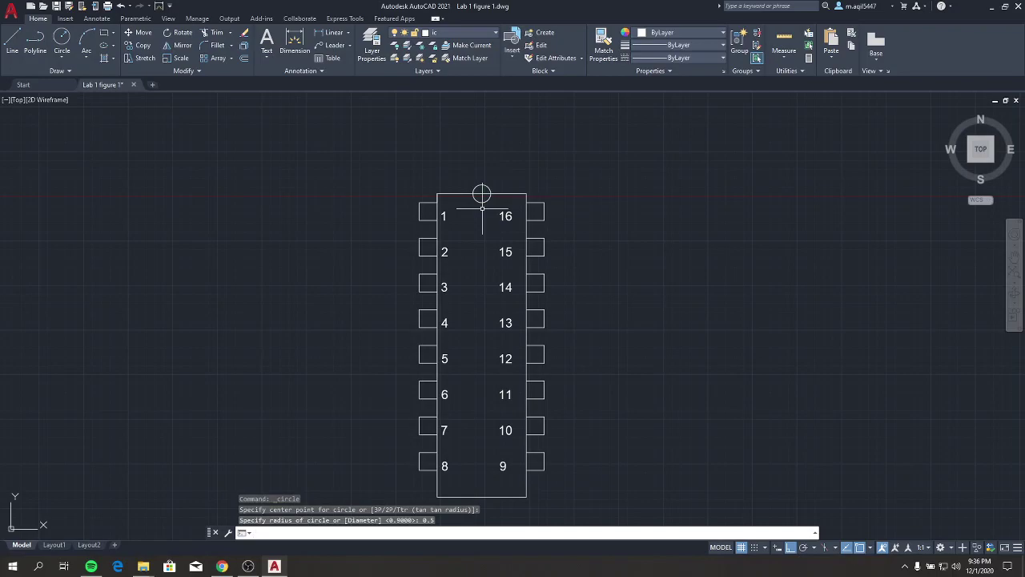
Trim away the circle's part above the IC body, leaving a semicircular notch
scroll(468, 196, "up", 4)
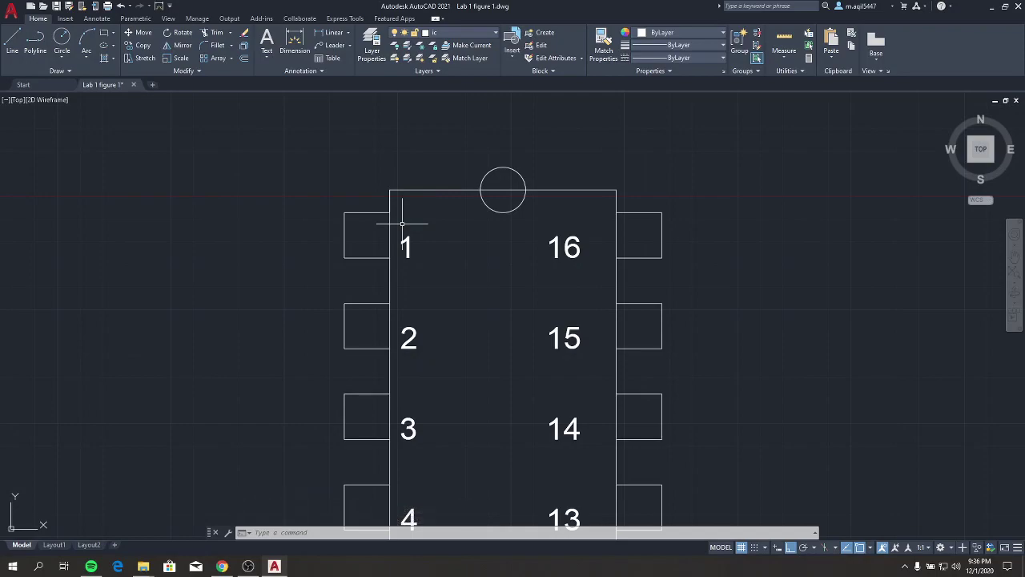
type("tr")
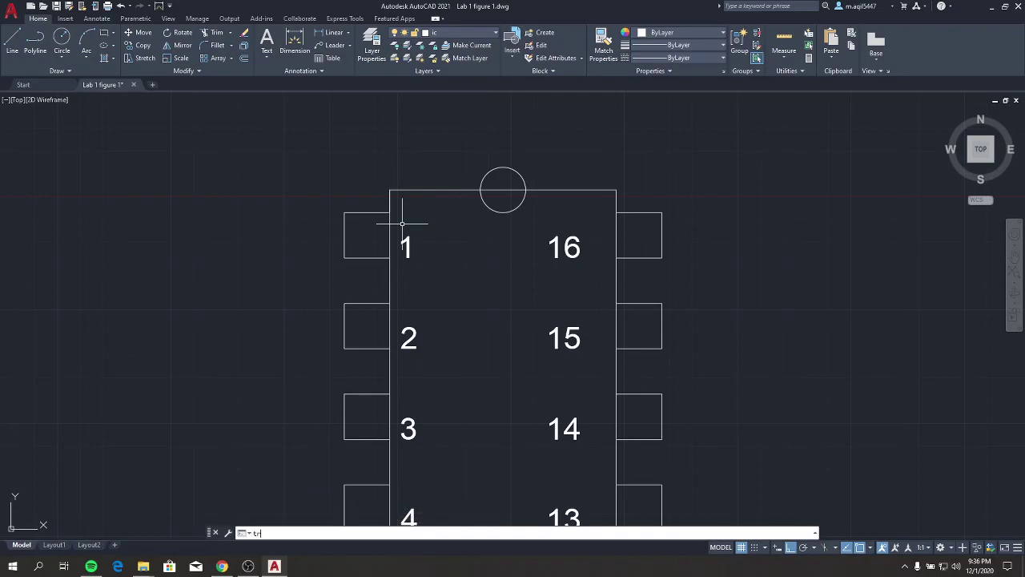
type("i")
key("Return")
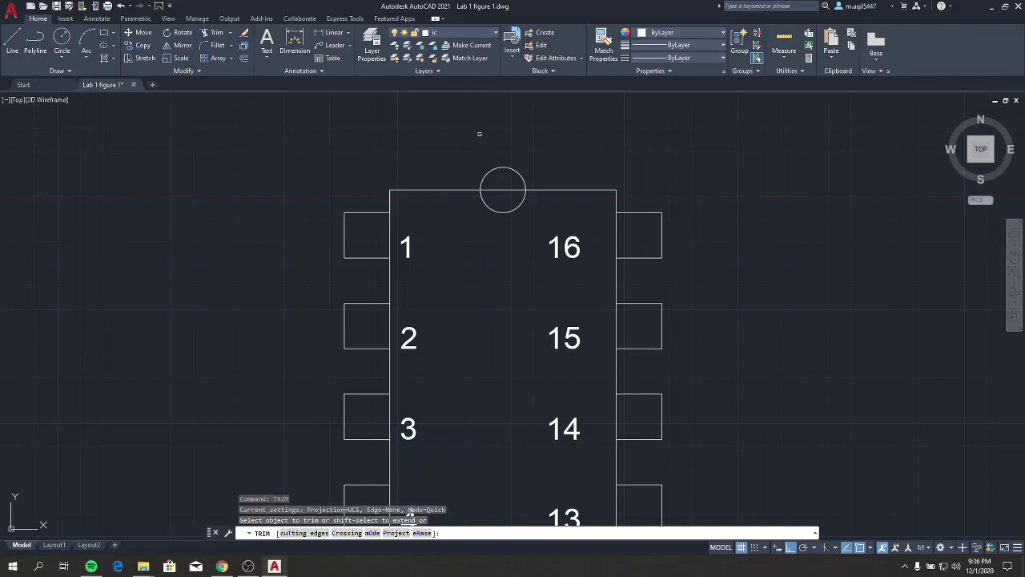
left_click(505, 167)
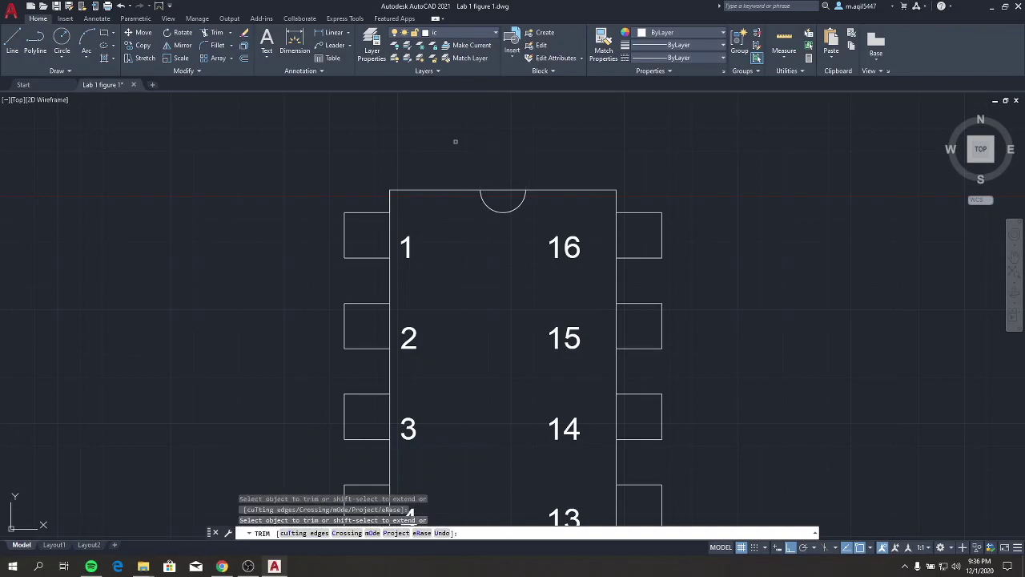
key("Escape")
scroll(404, 221, "down", 2)
scroll(437, 280, "down", 2)
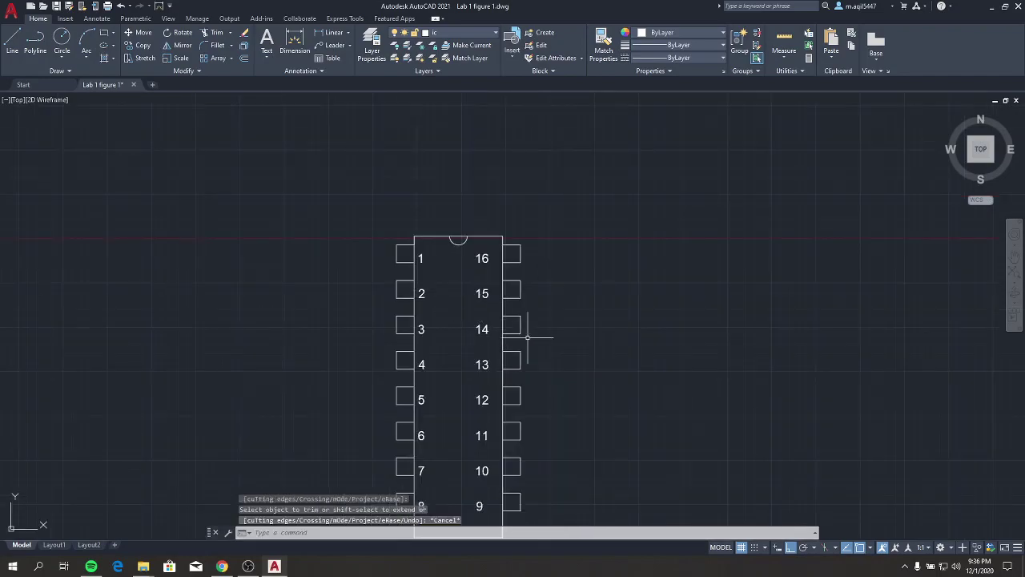
middle_click_drag(585, 322, 597, 251)
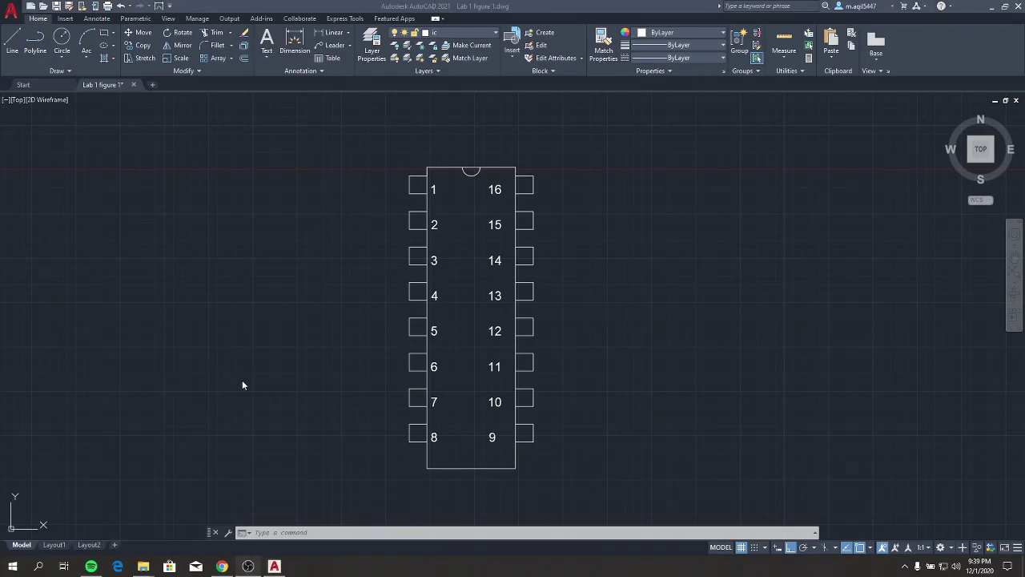
left_click(275, 305)
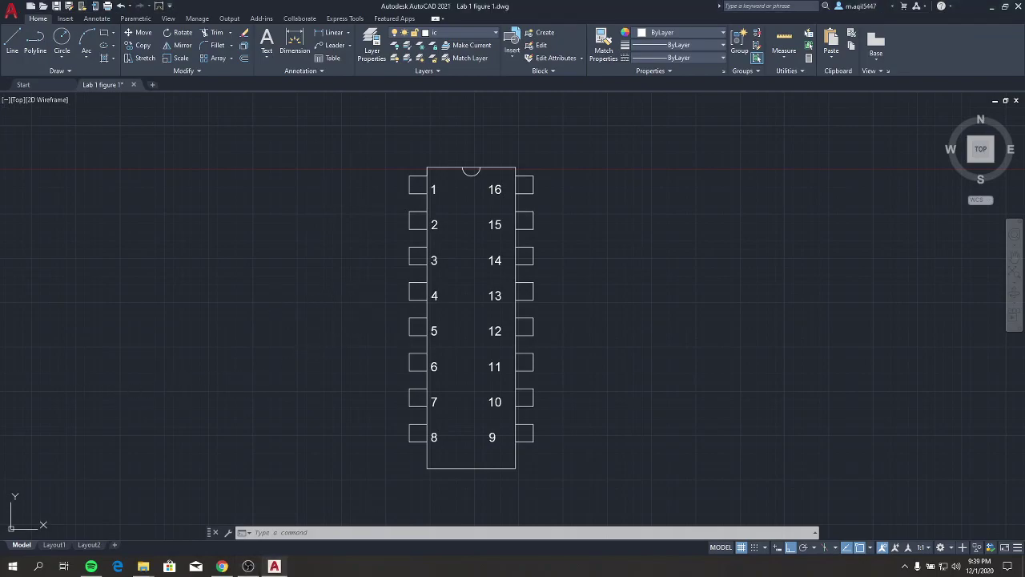
middle_click_drag(172, 267, 452, 265)
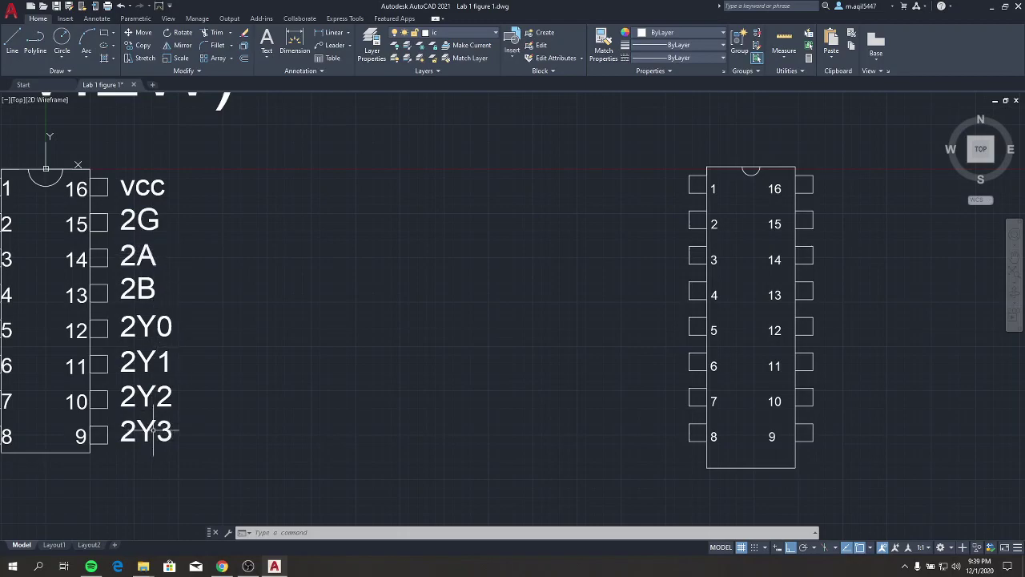
middle_click_drag(563, 256, 323, 301)
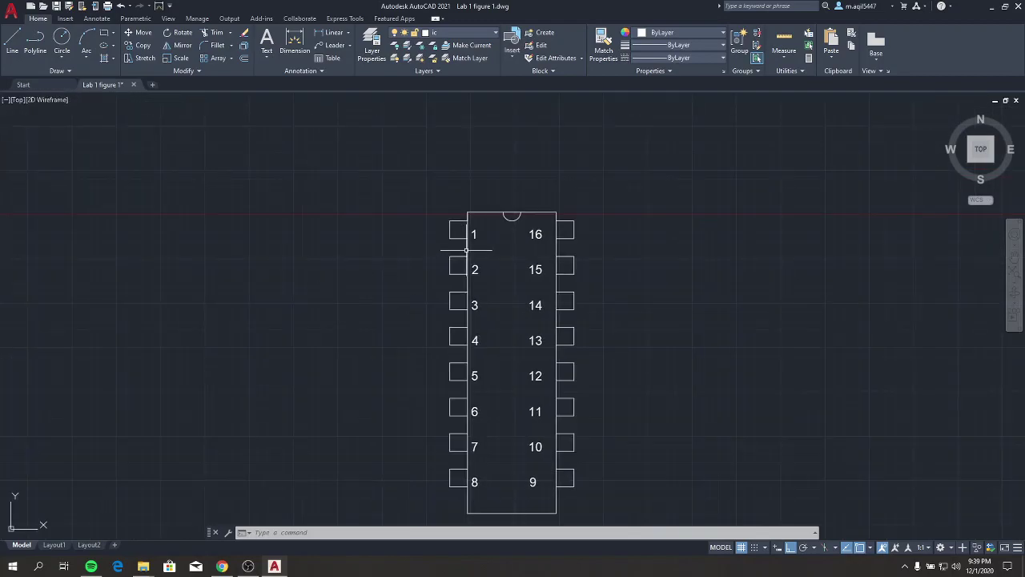
Place a multiline 'VCC' label 2 units right of pin 16, then grab it to reposition
left_click(266, 58)
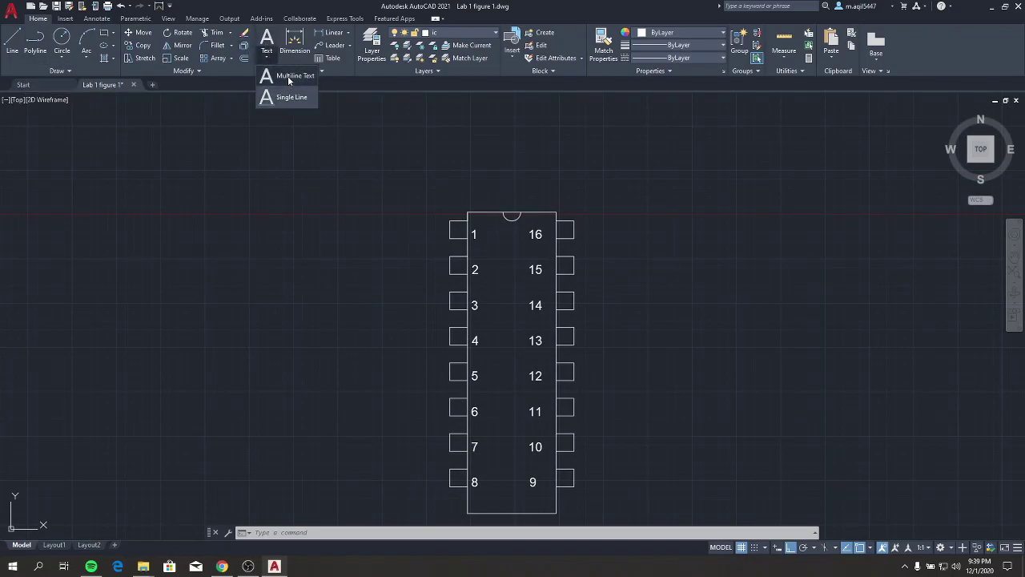
left_click(287, 75)
type("2")
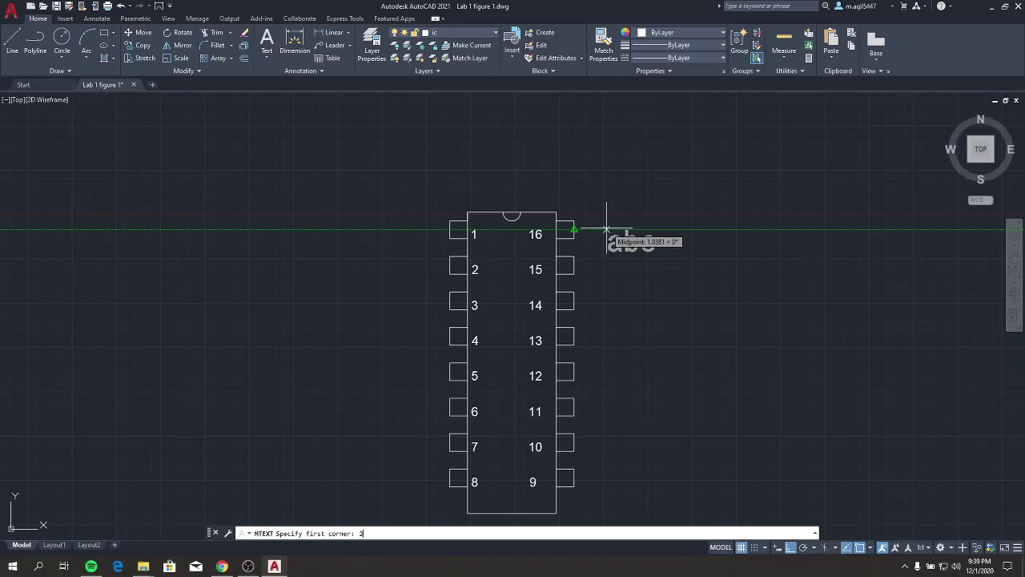
key("Return")
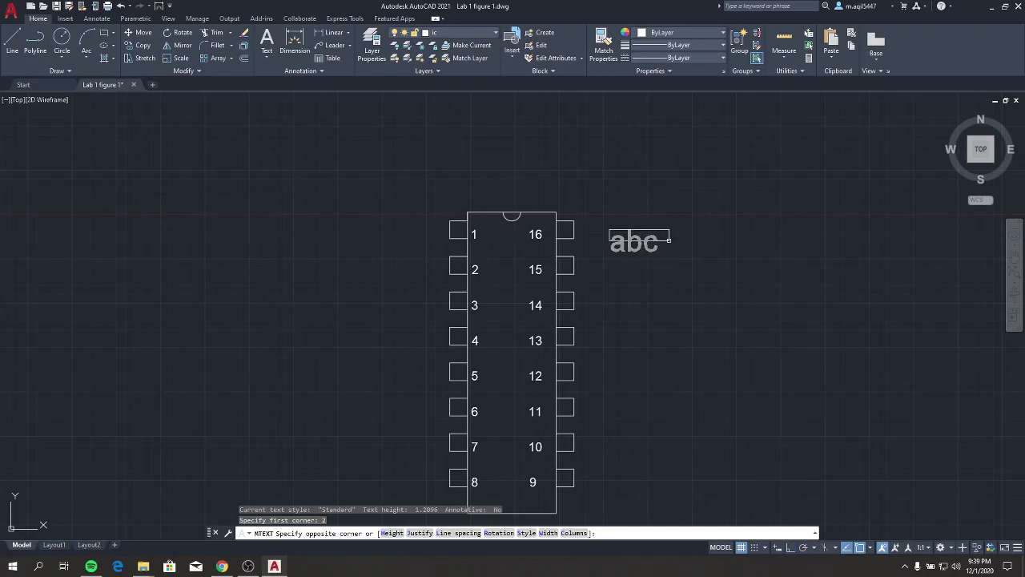
left_click(669, 240)
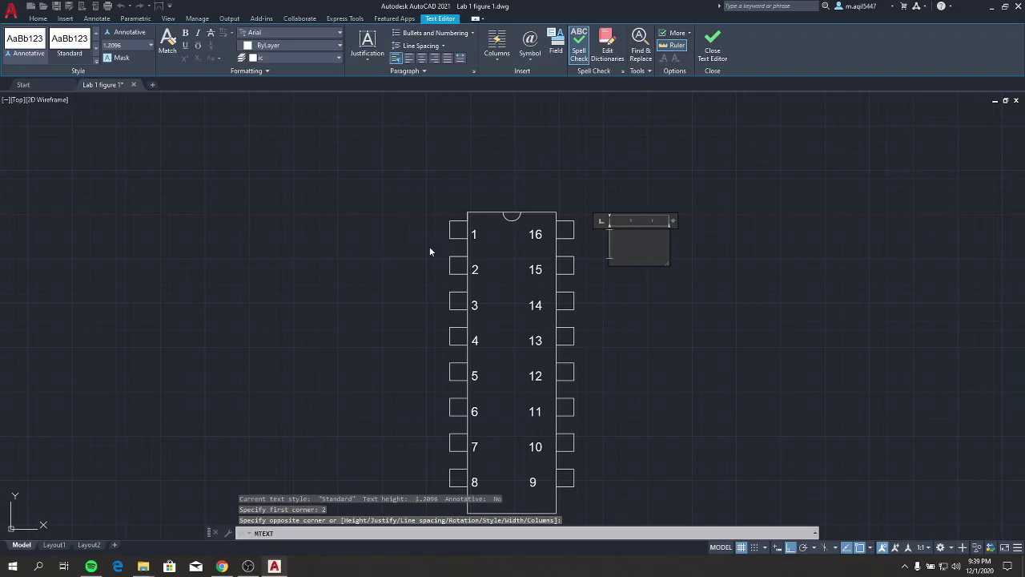
mouse_move(121, 201)
middle_mouse_down()
mouse_move(372, 203)
mouse_move(304, 188)
mouse_move(217, 189)
middle_mouse_up()
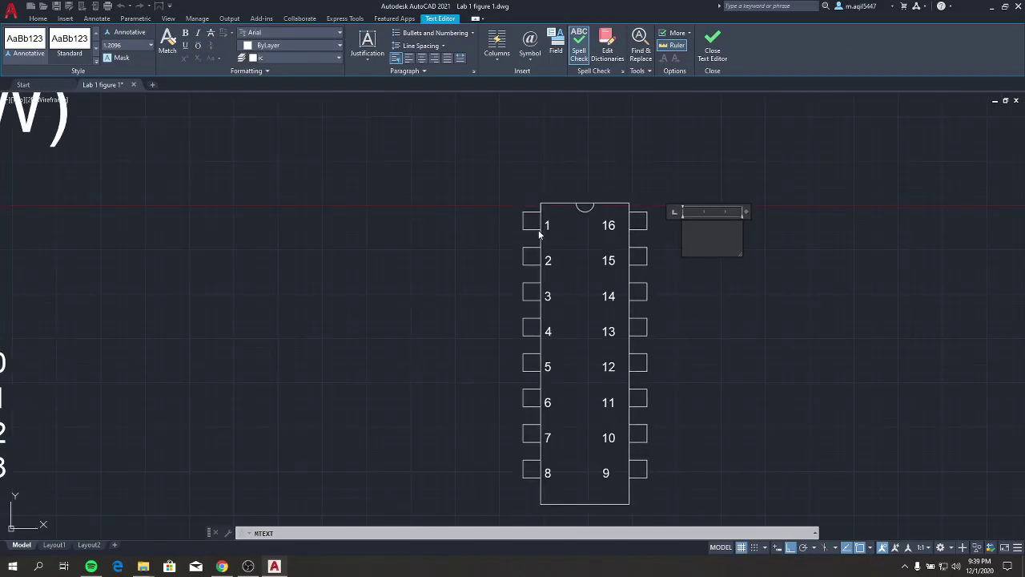
type("VCC")
key("Return")
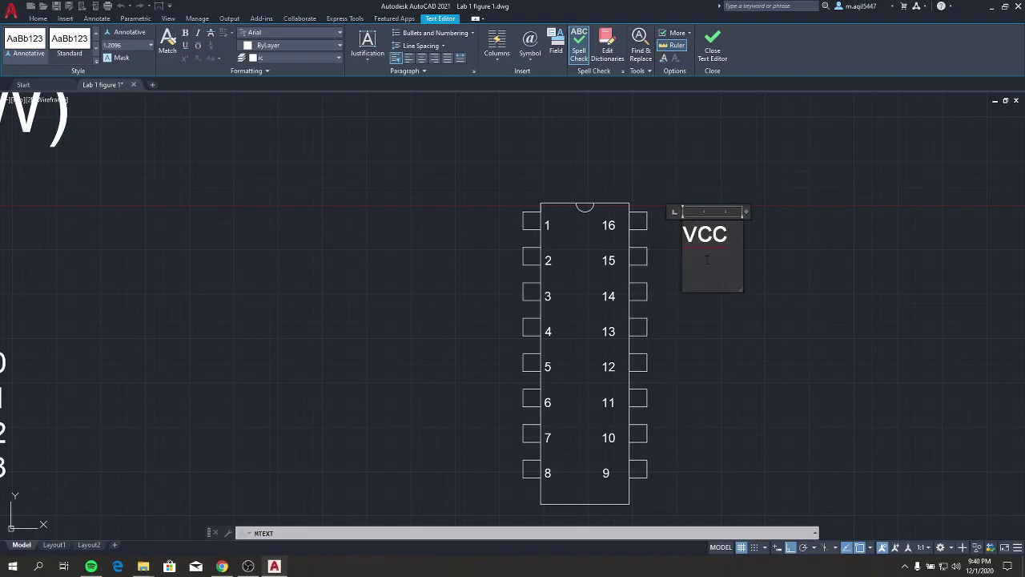
key("BackSpace")
left_click(762, 304)
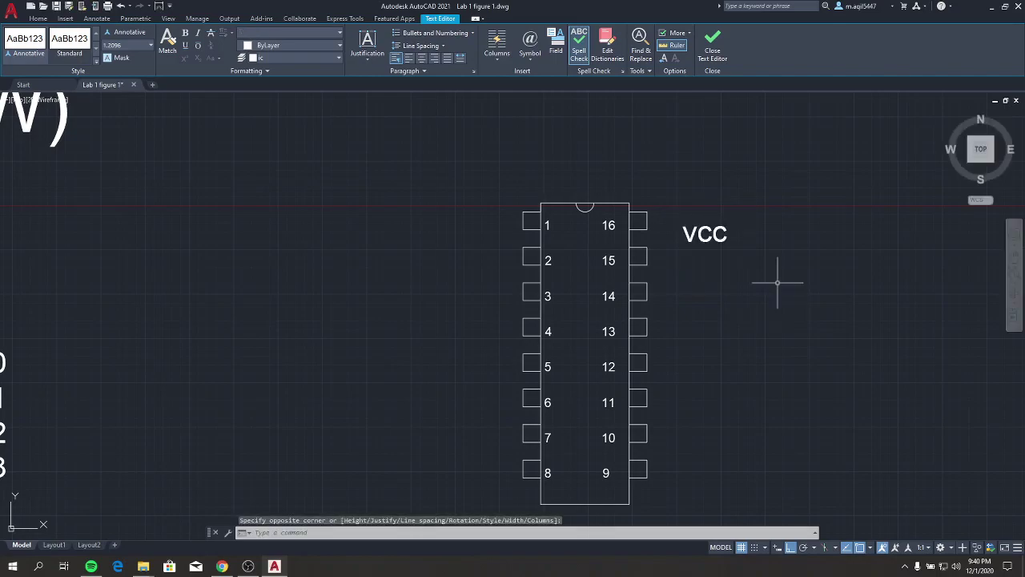
left_click(696, 230)
left_click(682, 219)
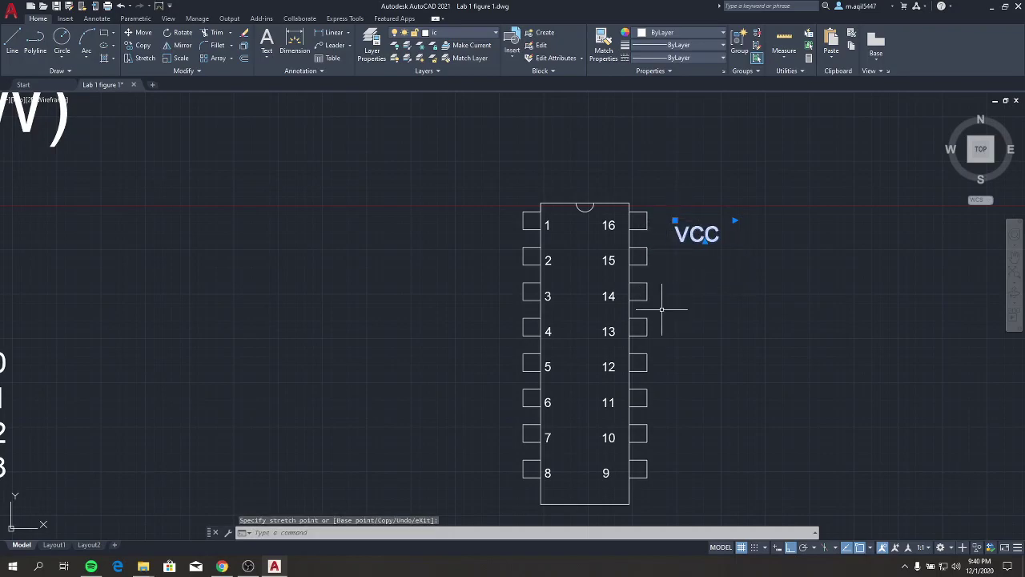
Clear the selection of the VCC label
left_click(680, 292)
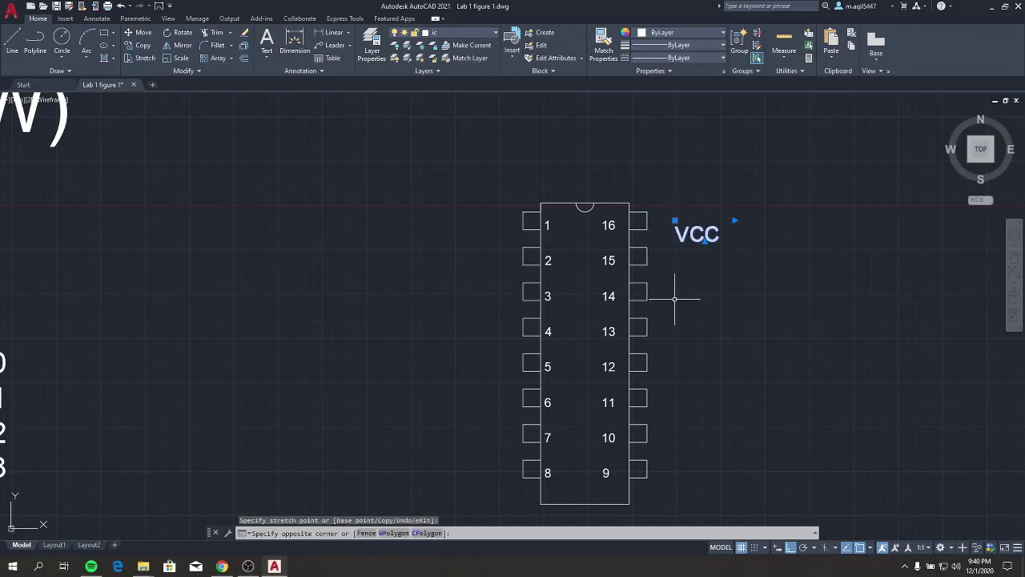
key("Escape")
key("Escape")
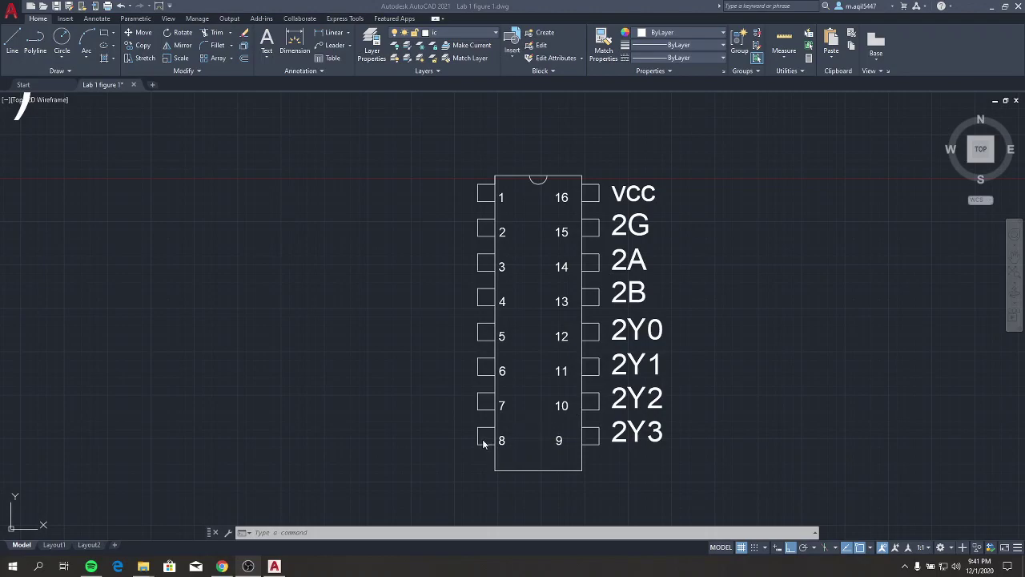
Place a multiline 'gnd' label 2 units left of pin 8 and shift it further left
left_click(272, 58)
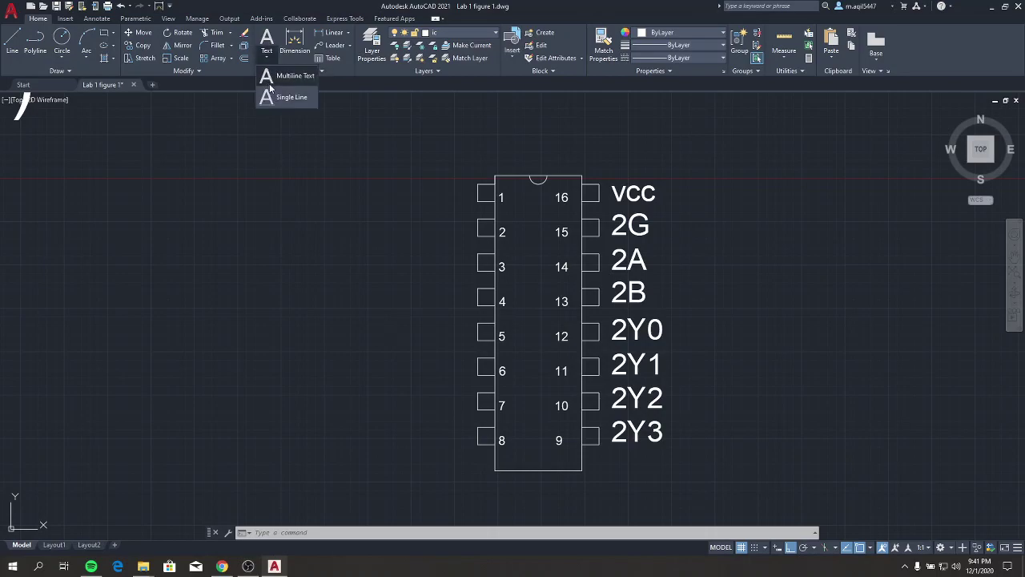
left_click(276, 80)
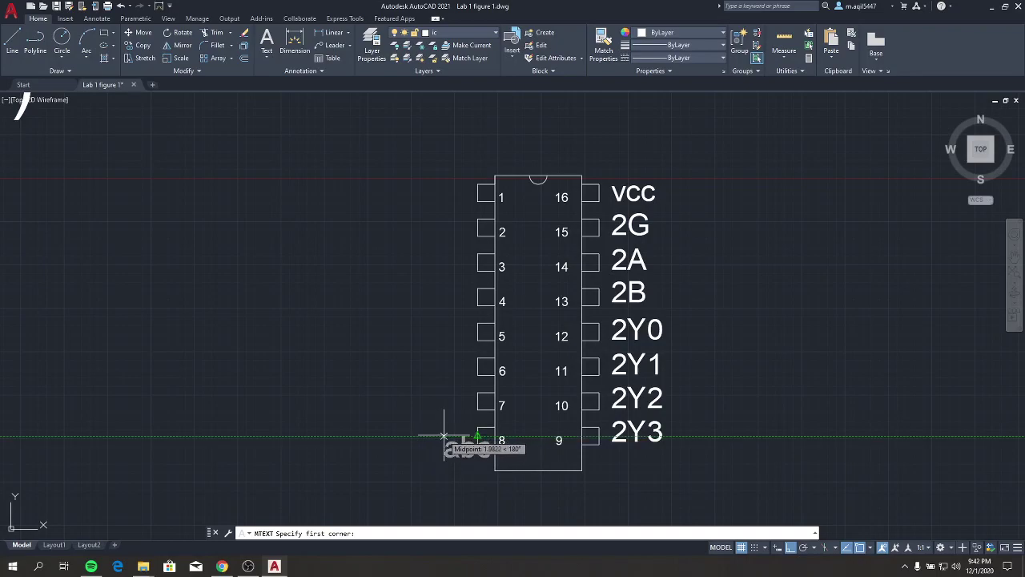
type("2")
key("Return")
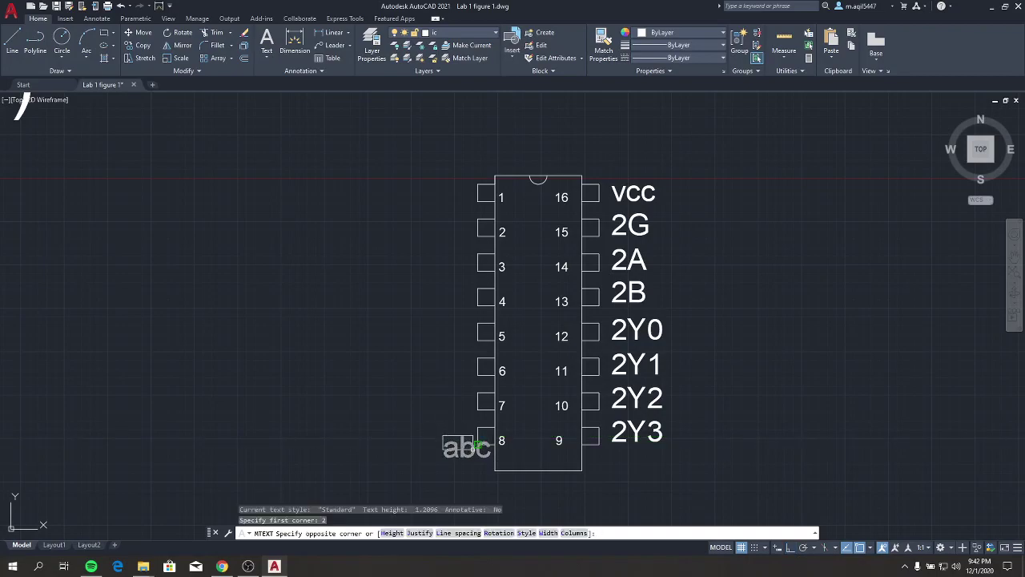
left_click(479, 445)
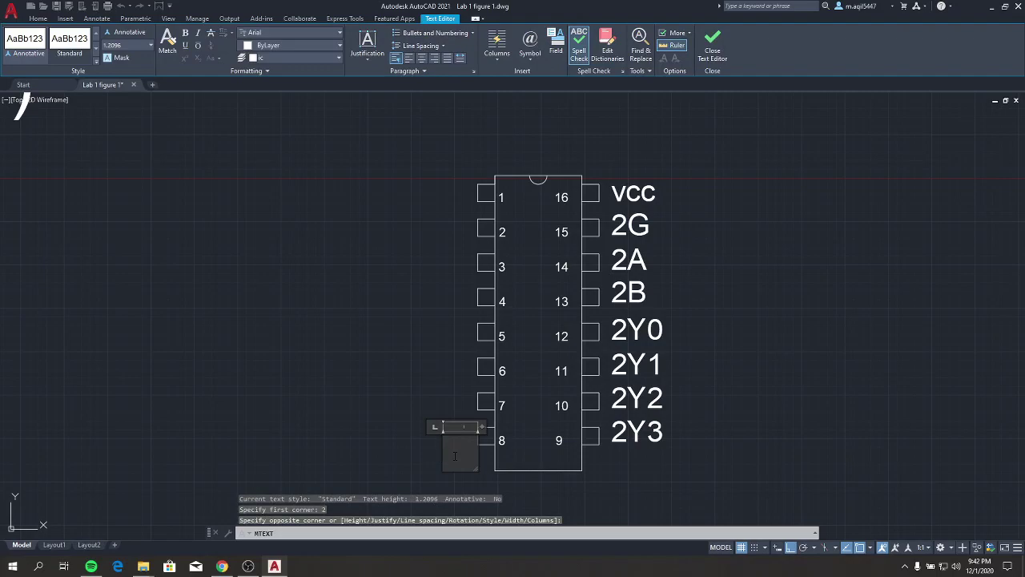
type("gnd")
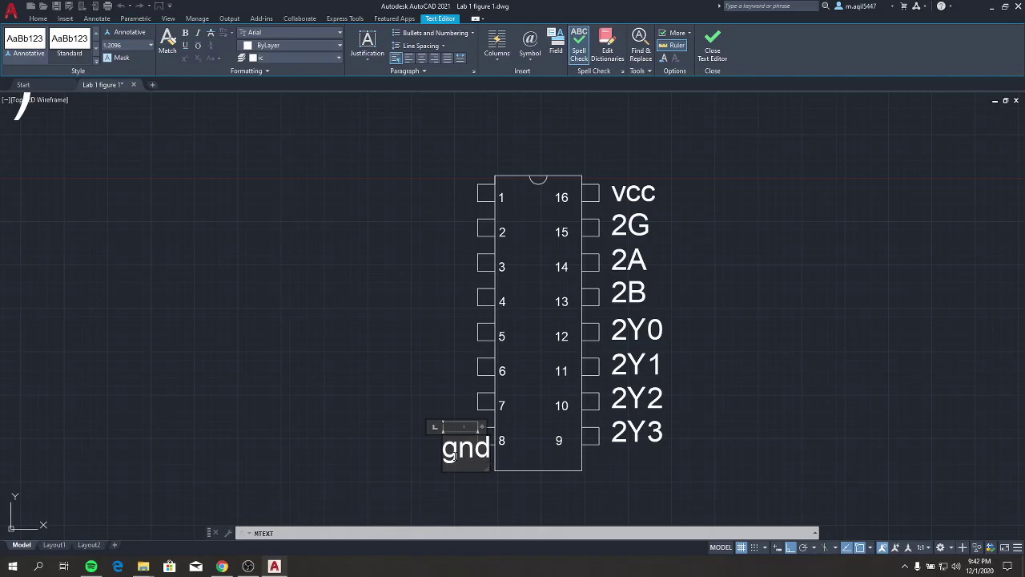
left_click(412, 435)
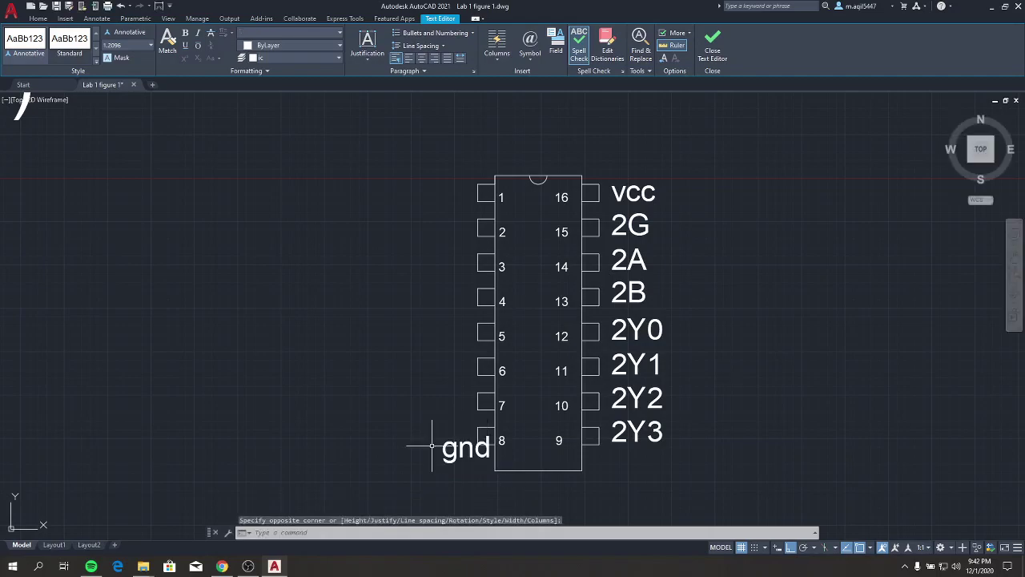
left_click(453, 449)
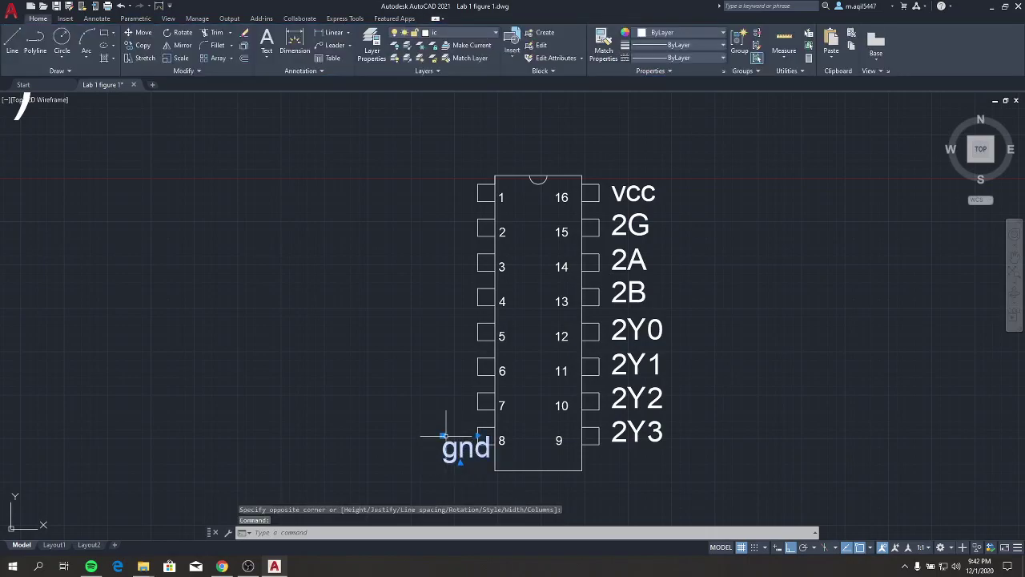
left_click(442, 436)
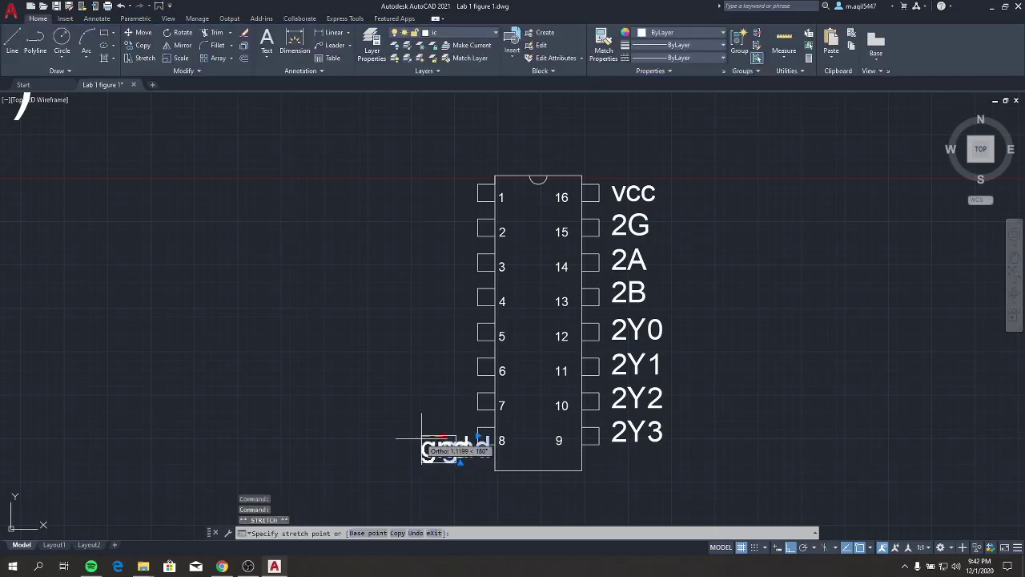
left_click(415, 437)
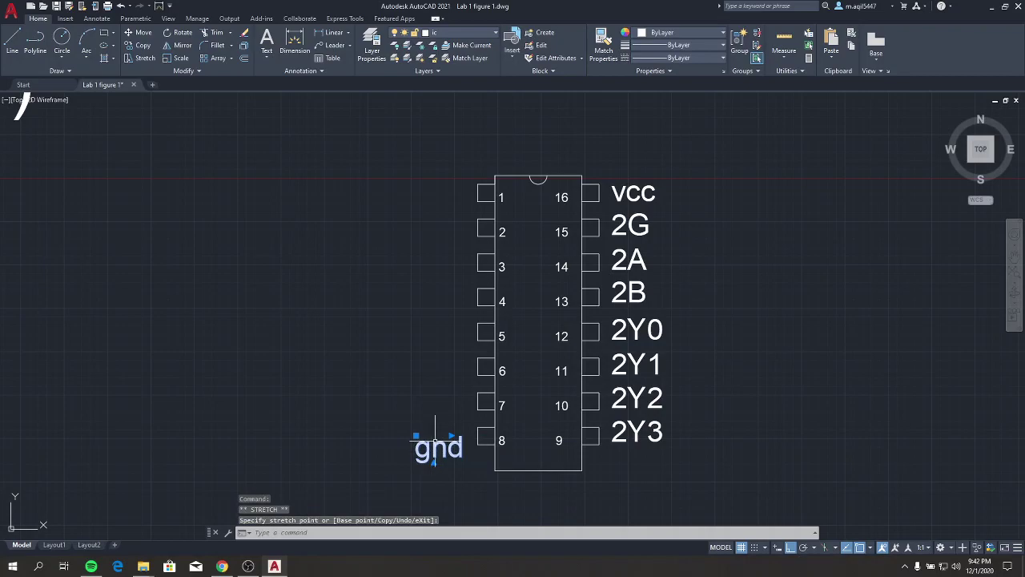